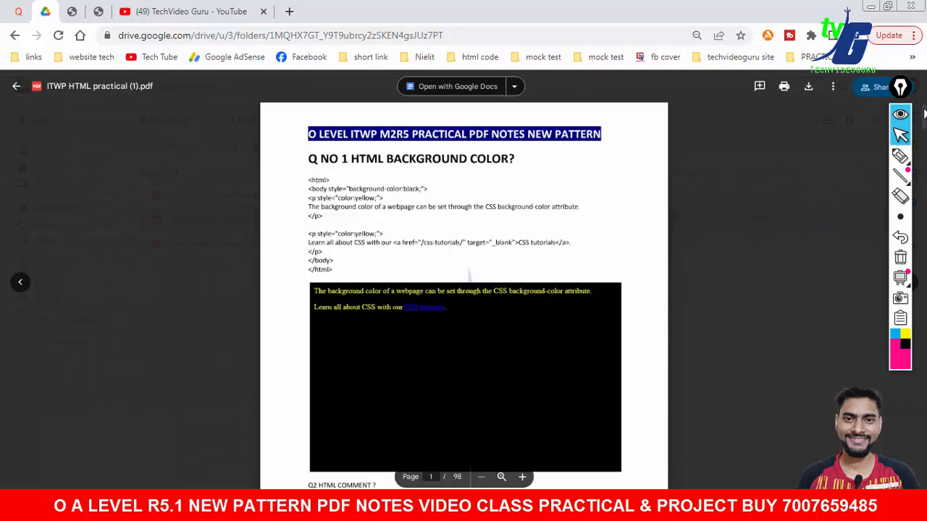
- Scroll through the ITWP HTML practical PDF and close its preview
left_click_drag(923, 116, 923, 190)
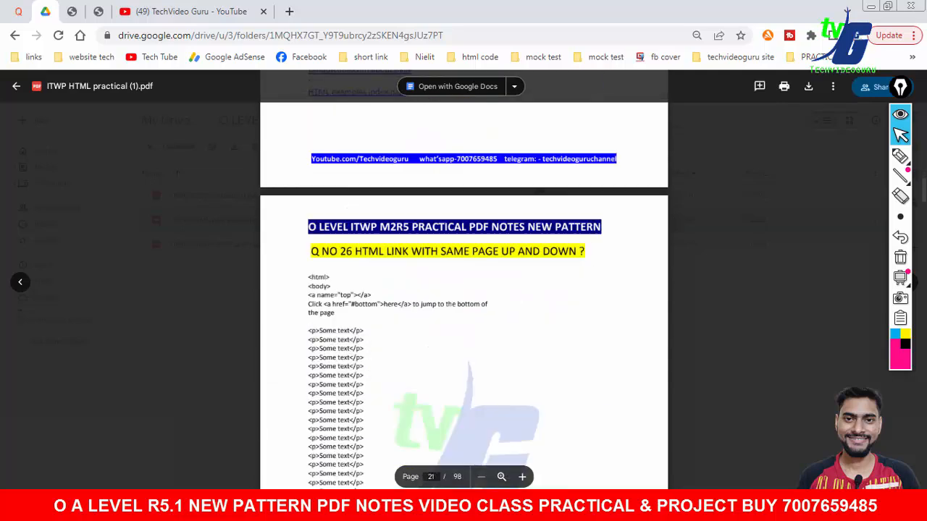
left_click(718, 250)
key("Escape")
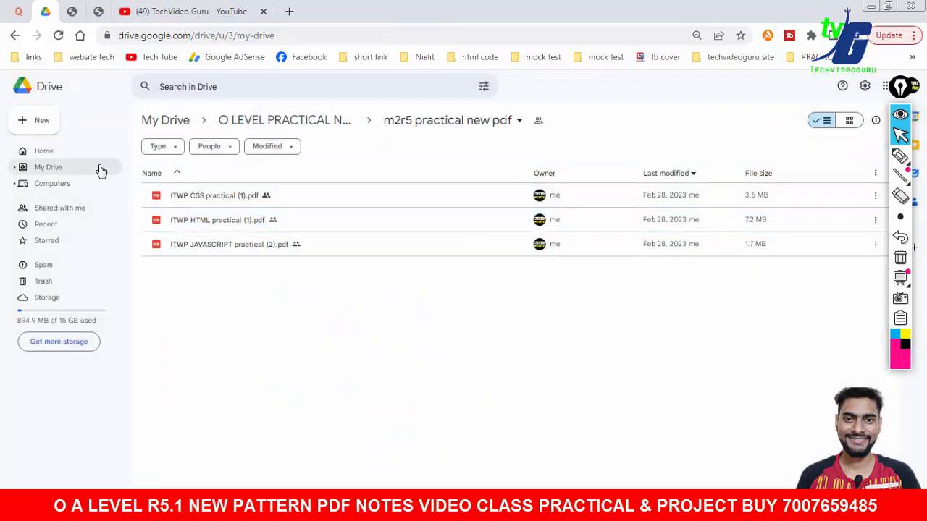
- Switch to the Word document '13 september practical paper'
left_click(187, 11)
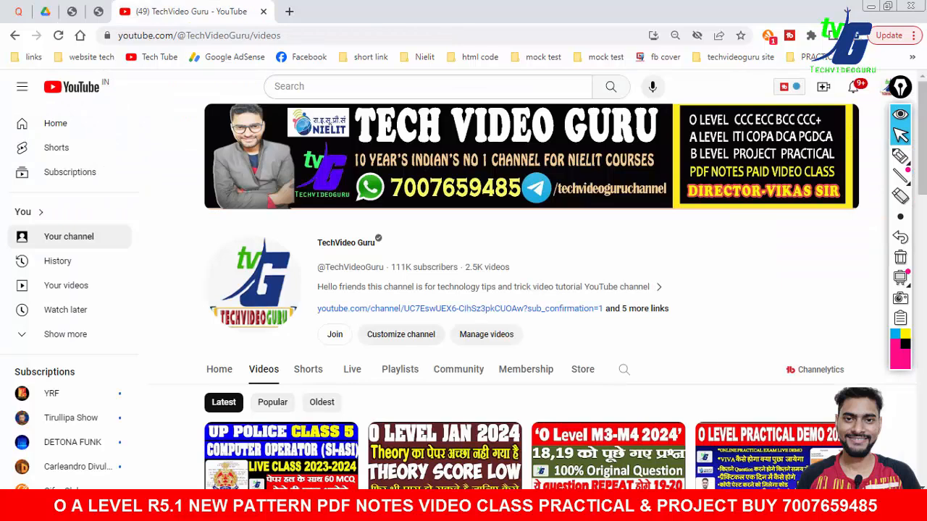
left_click(516, 509)
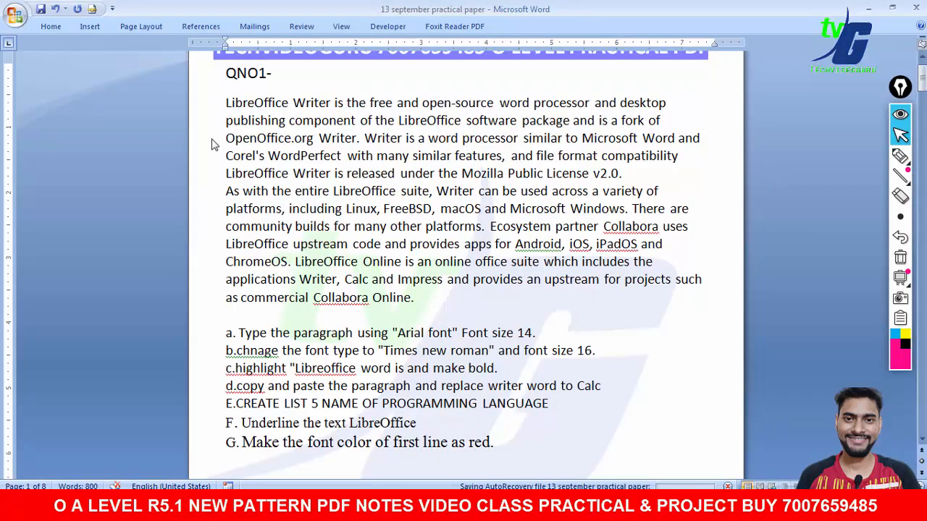
mouse_move(905, 159)
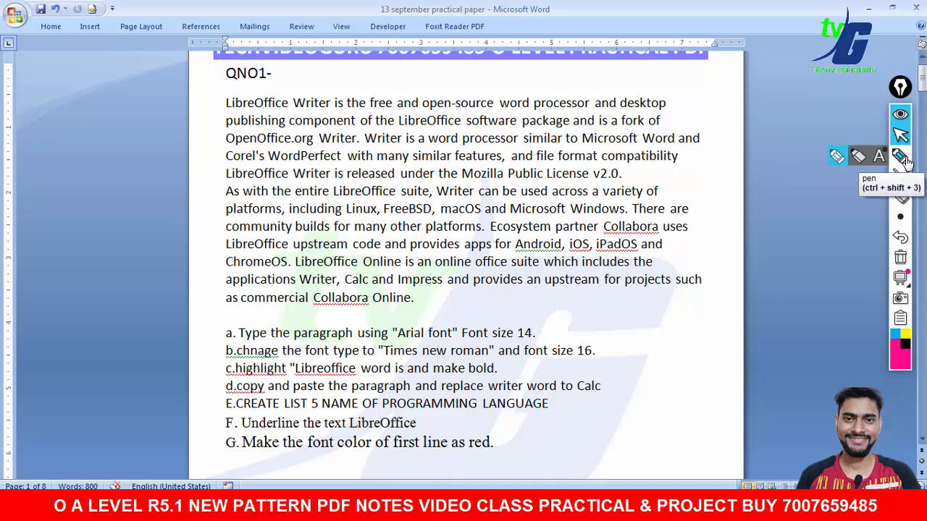
left_click(904, 158)
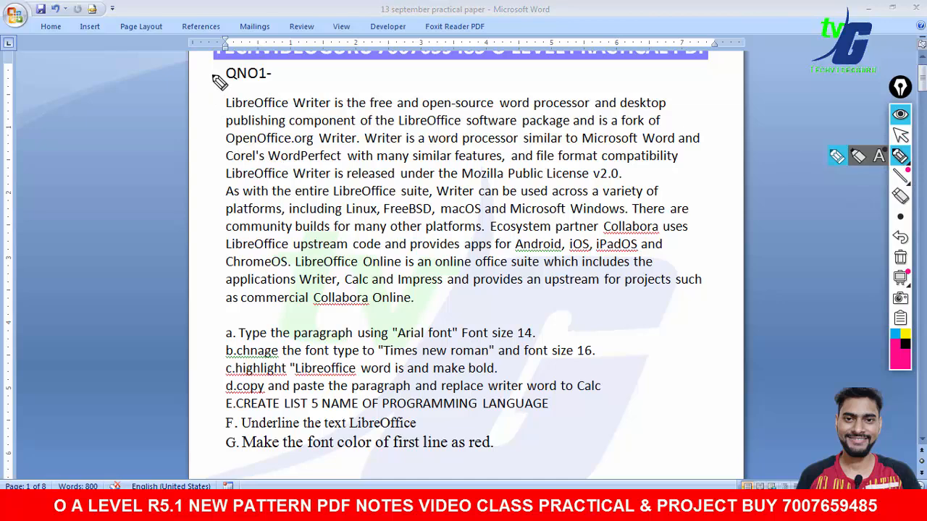
mouse_move(214, 71)
left_mouse_down()
mouse_move(158, 215)
mouse_move(191, 295)
left_mouse_up()
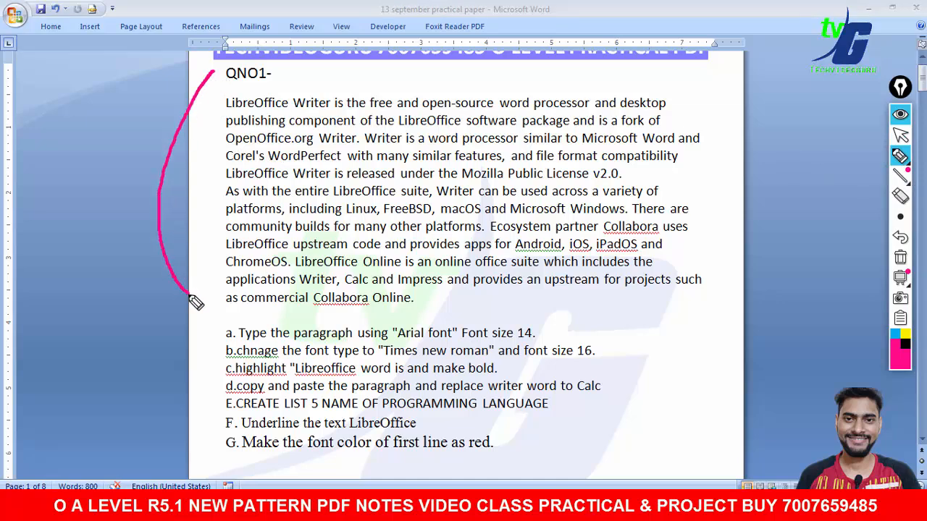
mouse_move(695, 84)
left_mouse_down()
mouse_move(751, 265)
mouse_move(724, 315)
left_mouse_up()
left_click_drag(198, 316, 187, 454)
mouse_move(613, 313)
left_mouse_down()
mouse_move(681, 357)
mouse_move(646, 439)
left_mouse_up()
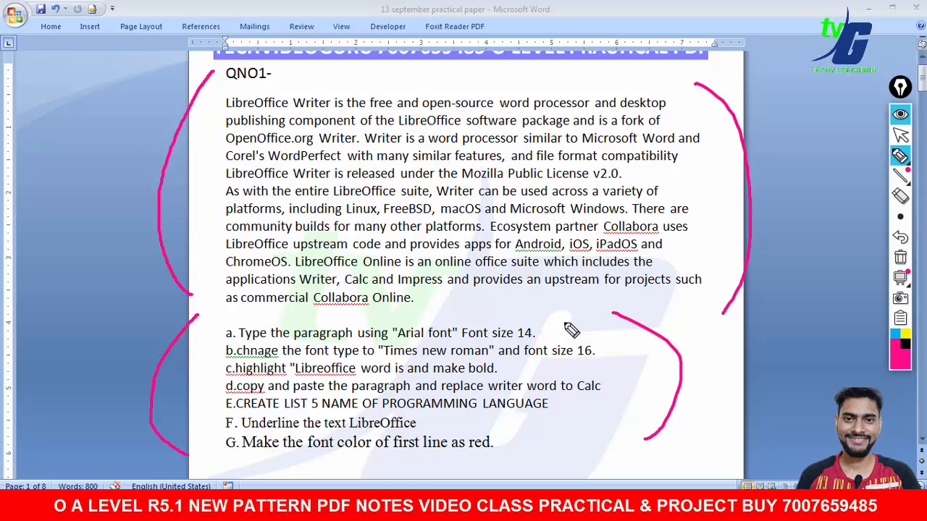
mouse_move(223, 103)
left_mouse_down()
mouse_move(198, 176)
mouse_move(211, 296)
mouse_move(409, 328)
mouse_move(746, 286)
mouse_move(666, 80)
mouse_move(232, 91)
left_mouse_up()
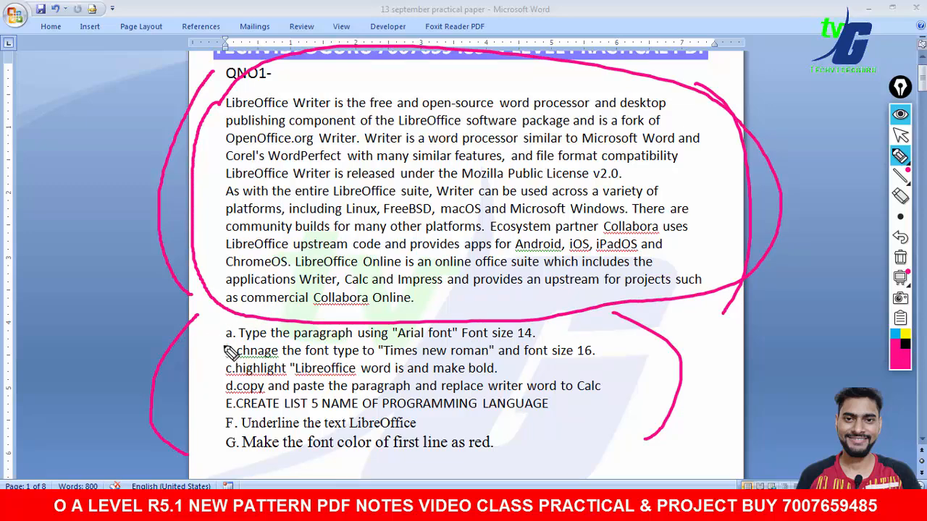
left_click(900, 257)
left_click_drag(206, 328, 231, 320)
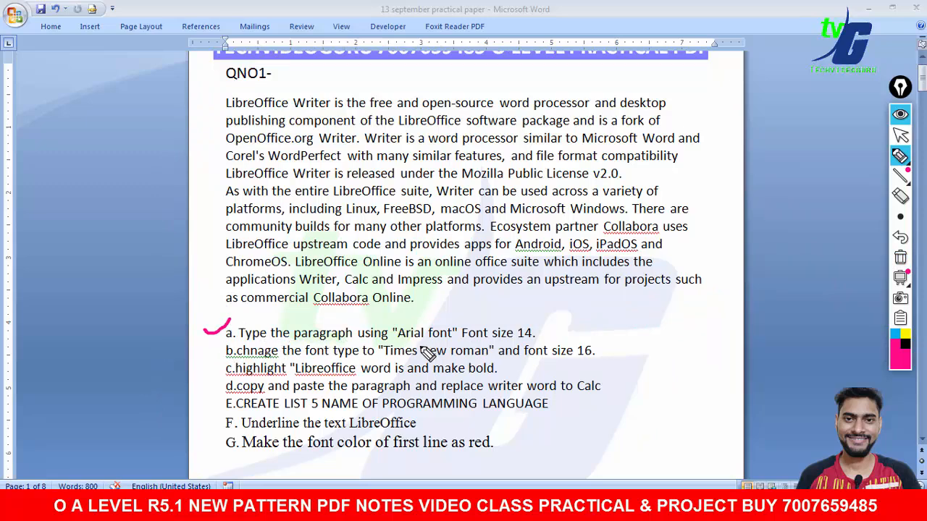
mouse_move(214, 89)
left_mouse_down()
mouse_move(189, 244)
mouse_move(228, 319)
left_mouse_up()
mouse_move(672, 83)
left_mouse_down()
mouse_move(714, 239)
mouse_move(695, 257)
left_mouse_up()
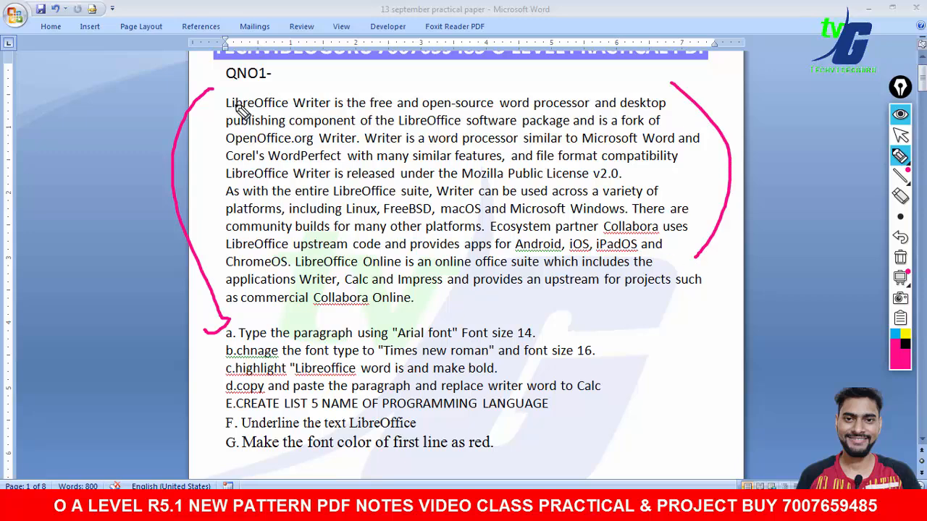
mouse_move(226, 93)
left_mouse_down()
mouse_move(192, 245)
mouse_move(239, 317)
mouse_move(487, 327)
mouse_move(789, 252)
mouse_move(455, 62)
mouse_move(207, 128)
mouse_move(203, 141)
left_mouse_up()
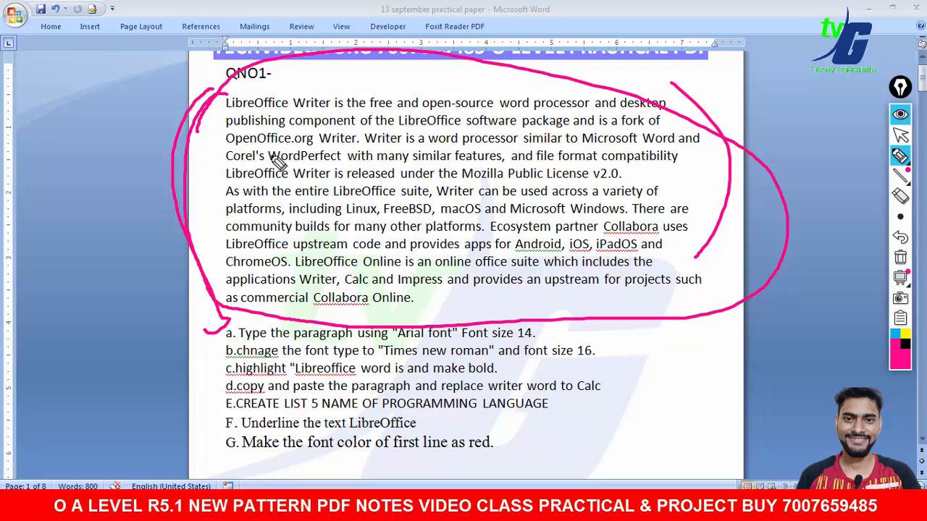
left_click_drag(397, 337, 535, 338)
mouse_move(257, 90)
left_mouse_down()
mouse_move(194, 254)
mouse_move(667, 287)
left_mouse_up()
mouse_move(686, 253)
left_mouse_down()
mouse_move(307, 262)
mouse_move(430, 168)
left_mouse_up()
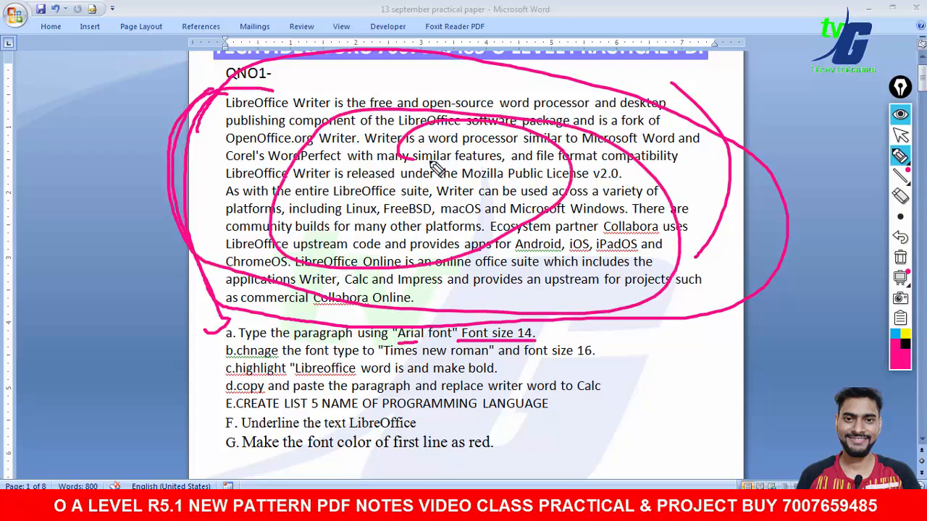
mouse_move(346, 186)
left_mouse_down()
mouse_move(347, 216)
mouse_move(423, 230)
left_mouse_up()
mouse_move(419, 202)
left_mouse_down()
mouse_move(427, 218)
mouse_move(497, 198)
left_mouse_up()
left_click(902, 262)
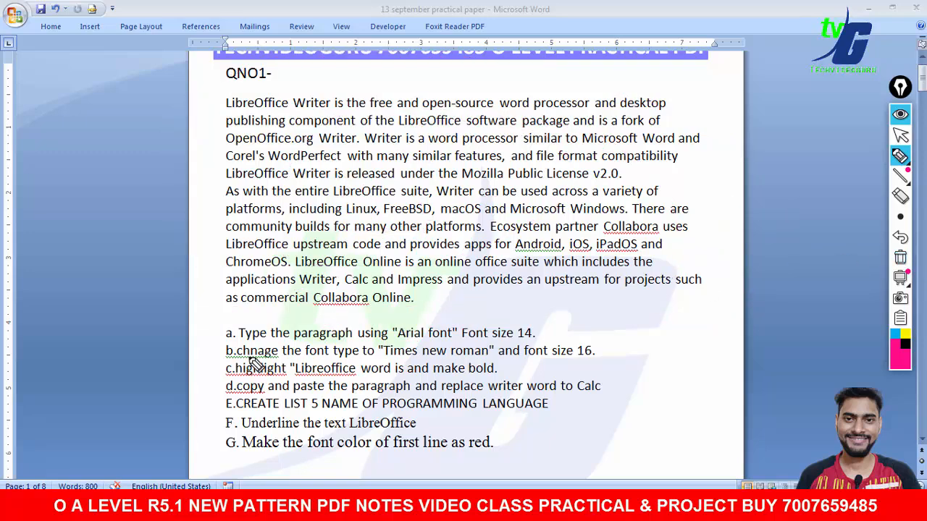
- Correct the misspelled 'b.chnage' in item b so it reads 'B.change'
left_click(900, 136)
right_click(265, 350)
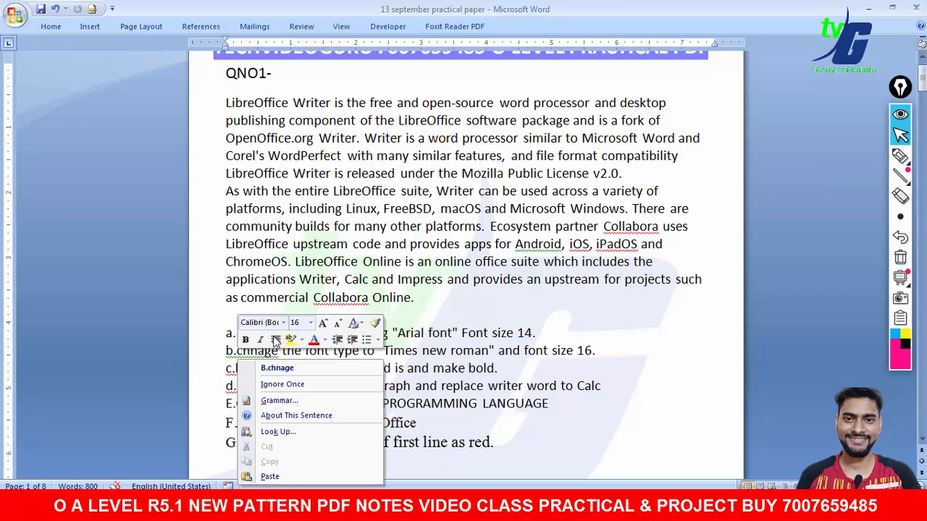
left_click(288, 362)
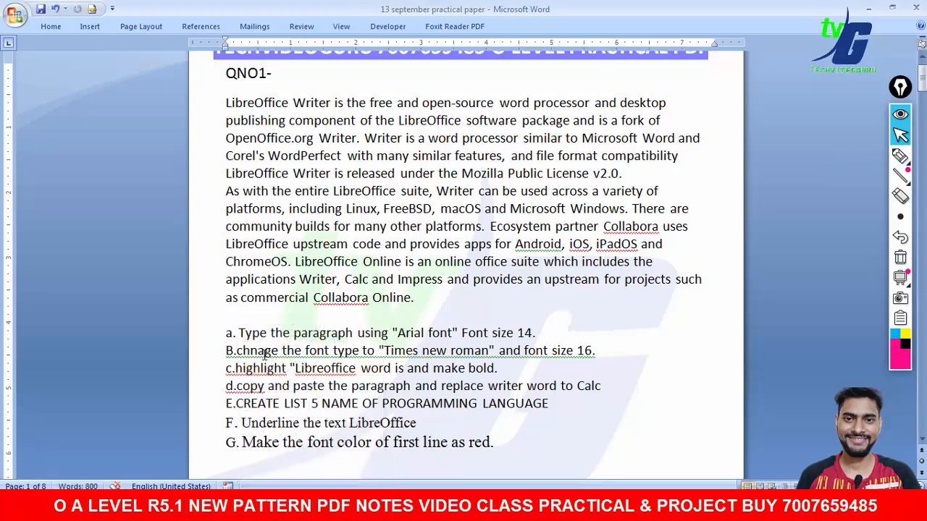
right_click(255, 351)
left_click(276, 382)
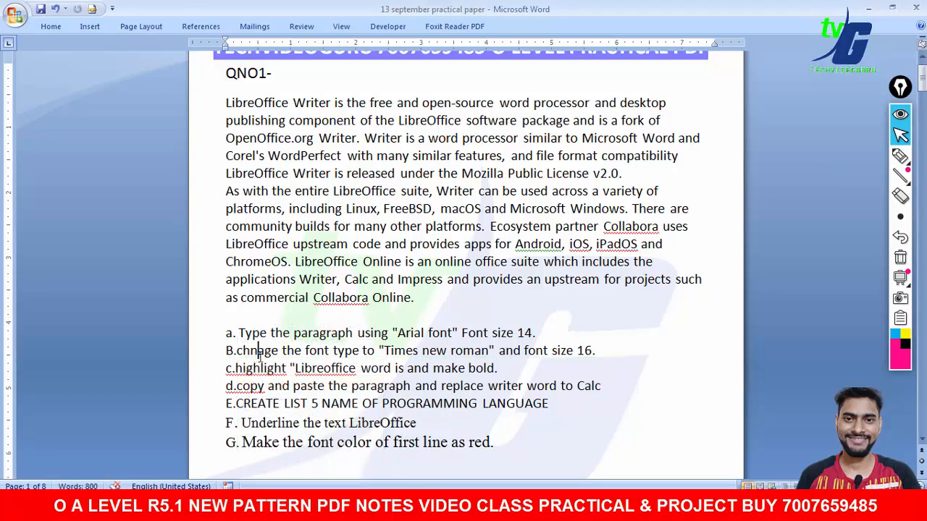
key("BackSpace")
key("BackSpace")
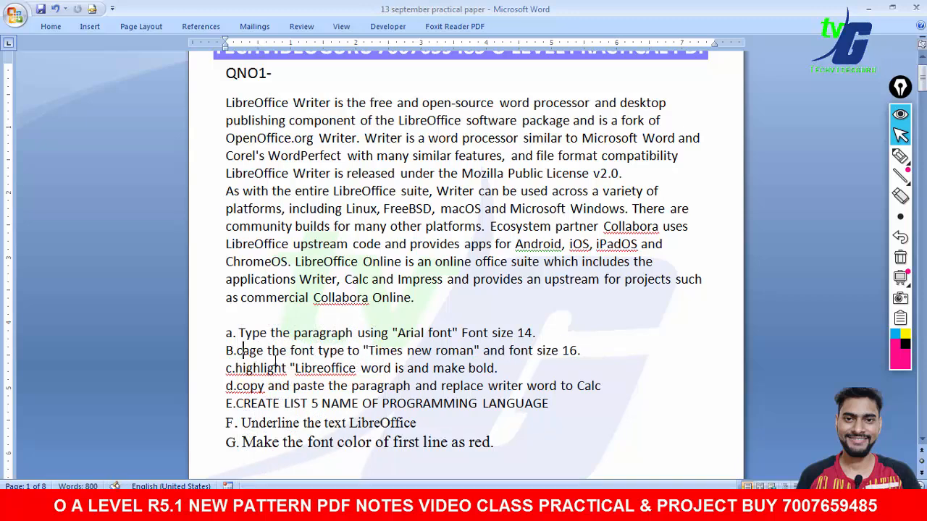
type("hange")
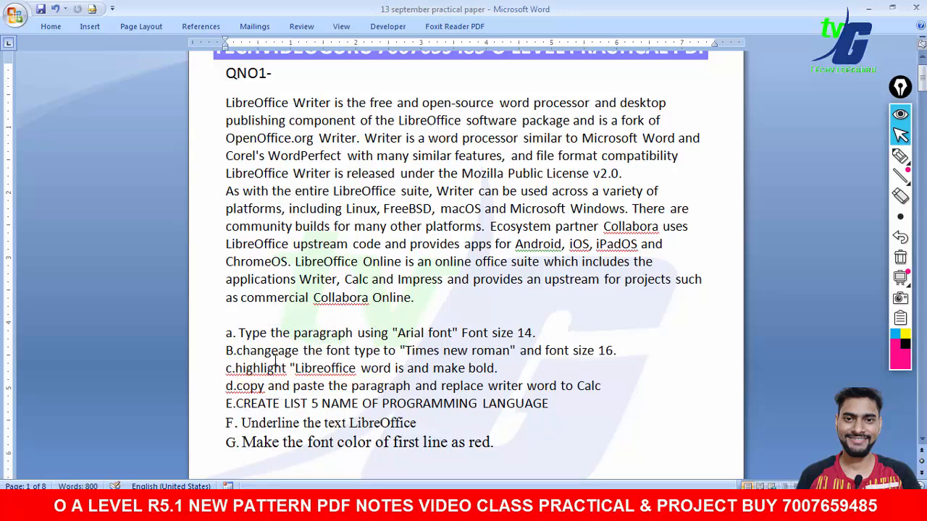
key("Delete")
key("Delete")
key("Delete")
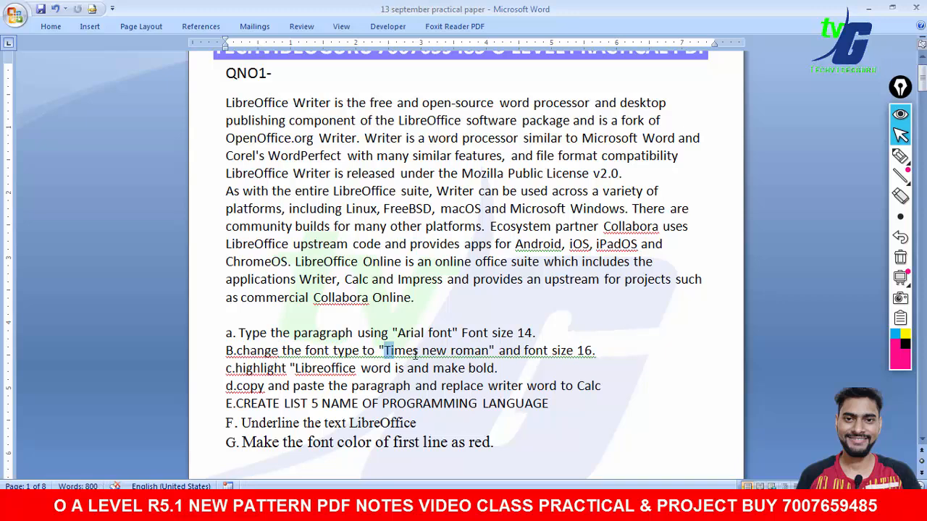
- Review the task instructions b to F by selecting their key phrases in the document
left_click_drag(384, 352, 468, 354)
left_click_drag(524, 352, 598, 353)
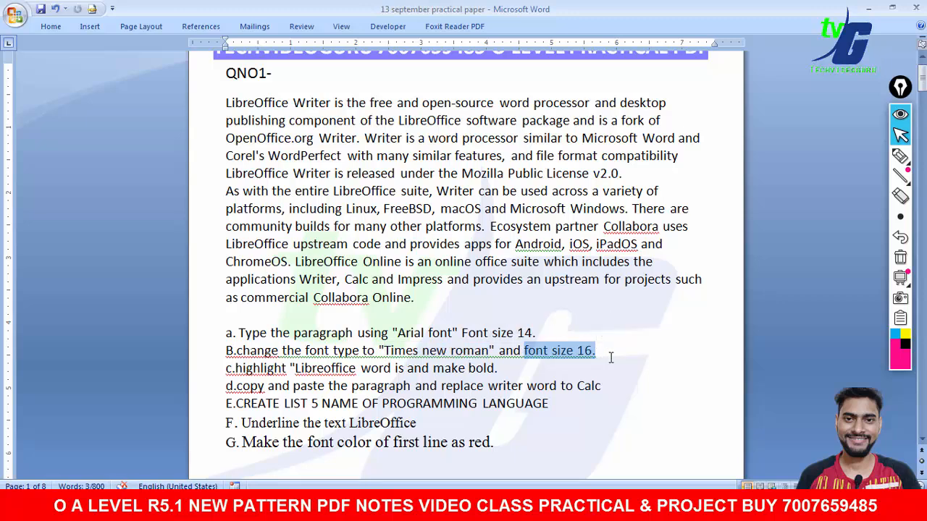
left_click(227, 109)
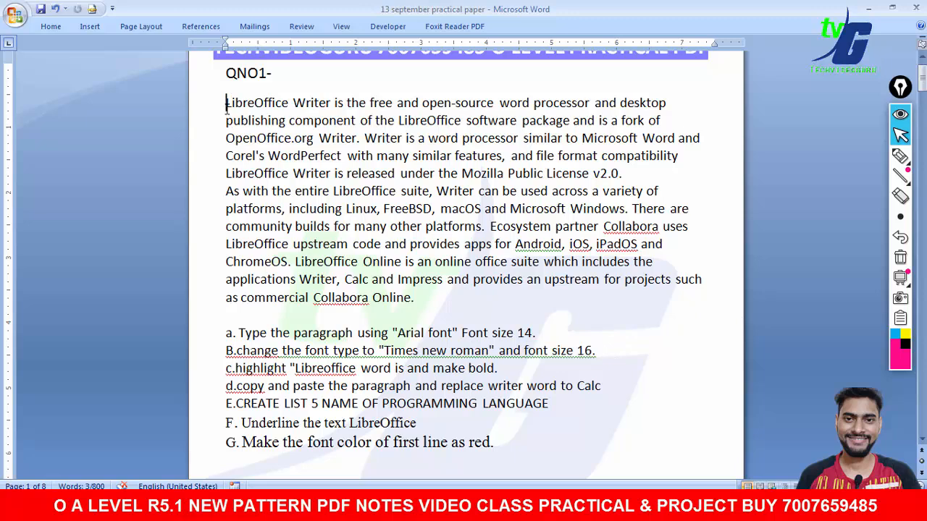
left_click_drag(234, 368, 287, 369)
left_click(227, 107)
left_click_drag(226, 107, 287, 106)
left_click_drag(500, 368, 392, 363)
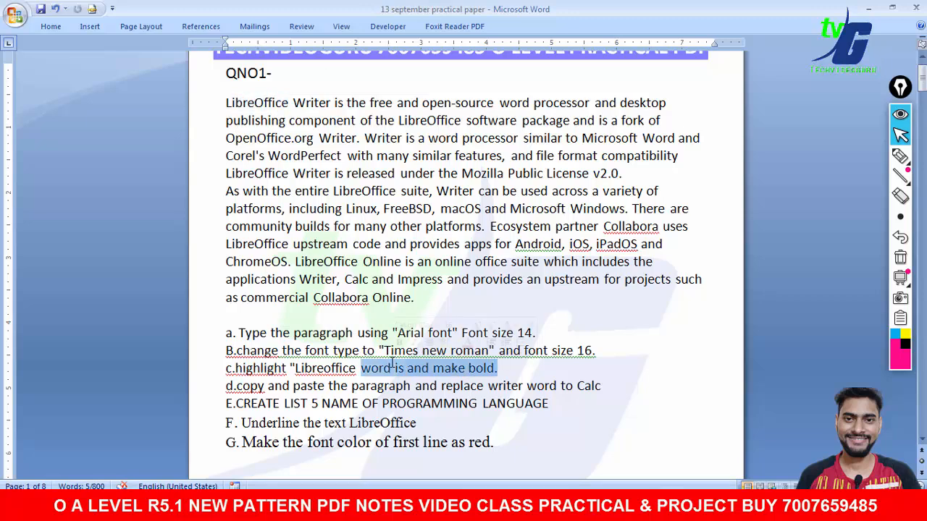
left_click_drag(238, 389, 461, 391)
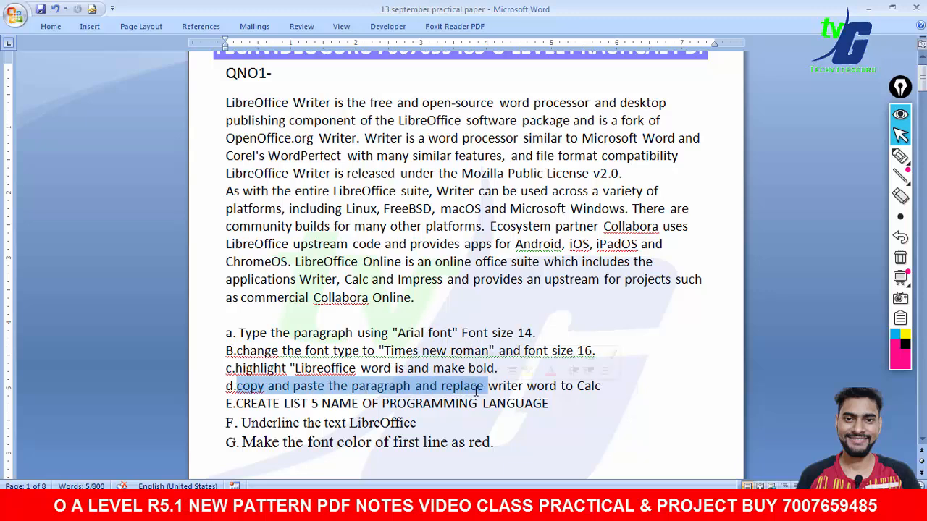
left_click_drag(294, 101, 324, 108)
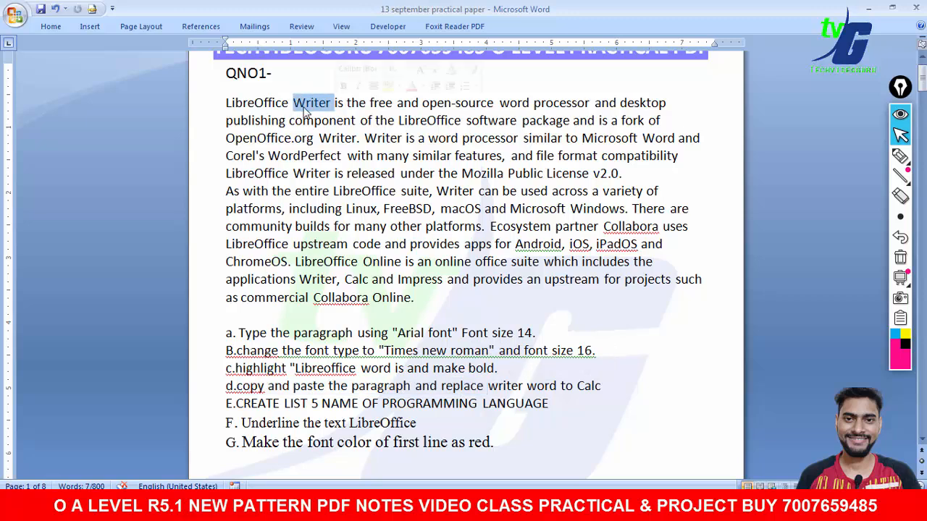
left_click_drag(220, 99, 316, 104)
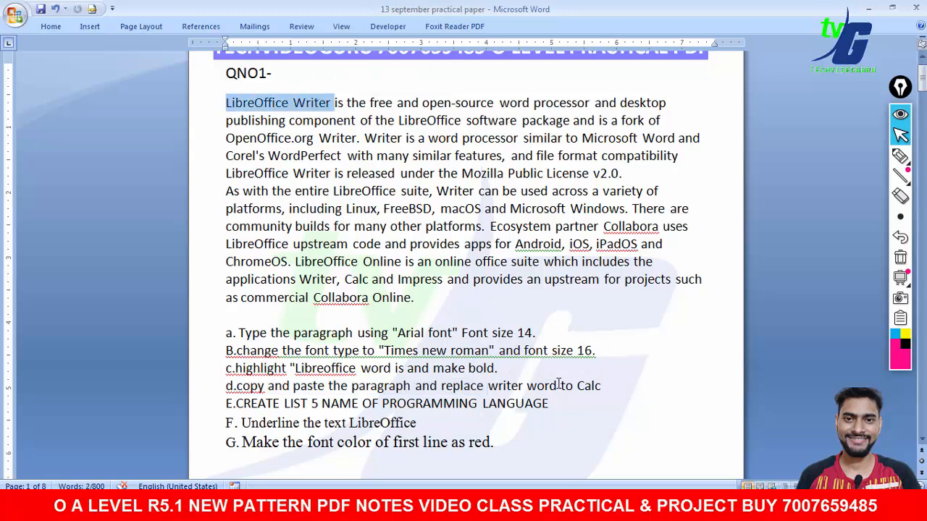
left_click_drag(527, 386, 601, 387)
left_click_drag(237, 406, 524, 398)
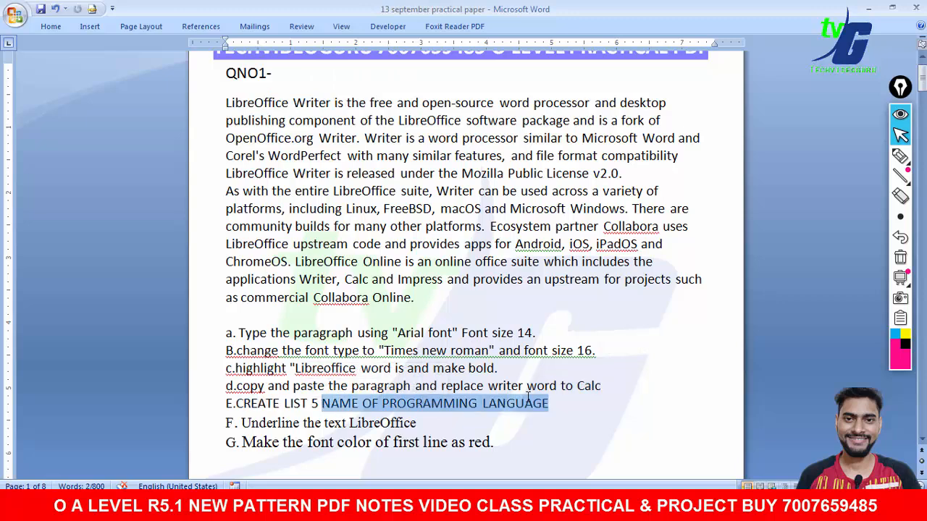
left_click_drag(241, 423, 398, 424)
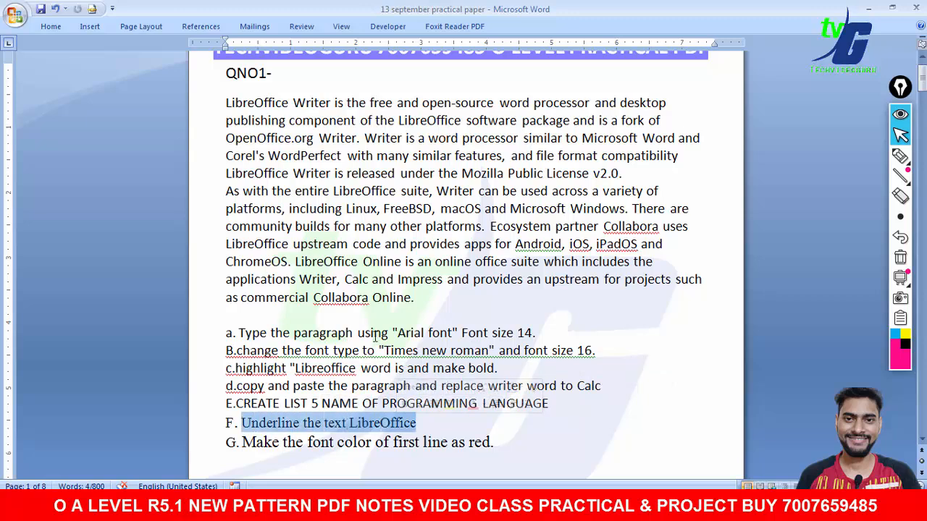
- Examine the paragraph's first line, a LibreOffice word and item G's font colour instruction
left_click(212, 103)
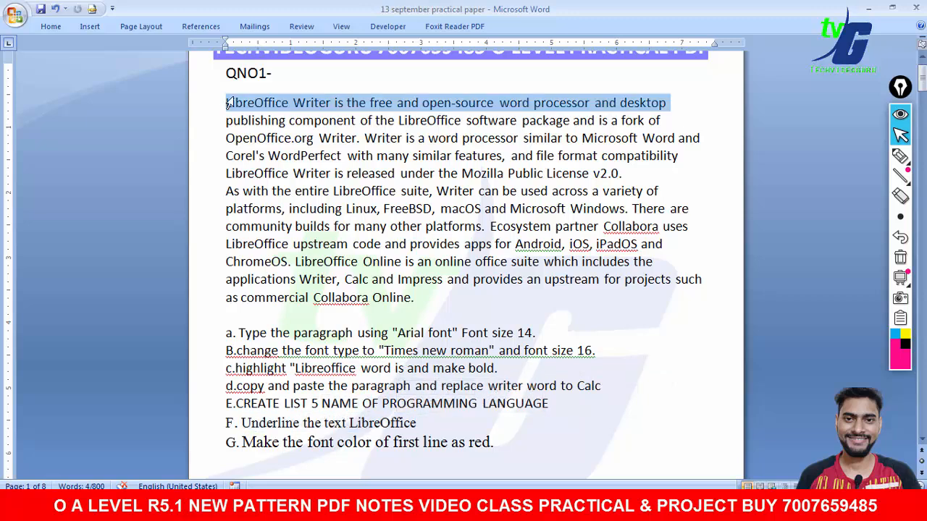
left_click(354, 227)
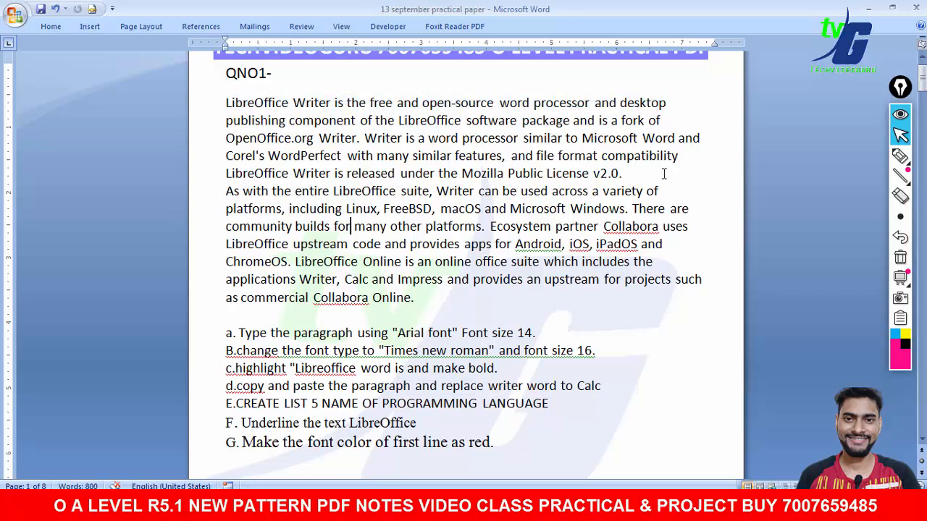
double_click(406, 121)
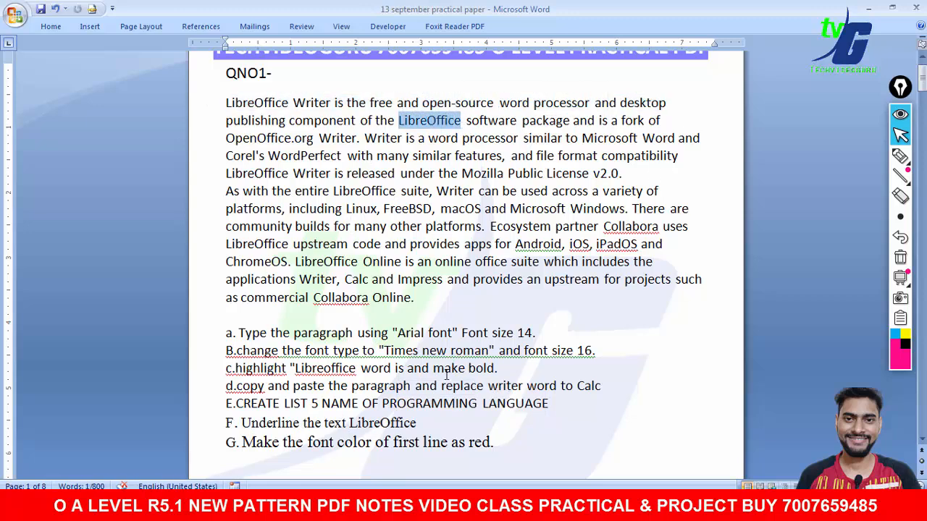
left_click_drag(243, 444, 313, 446)
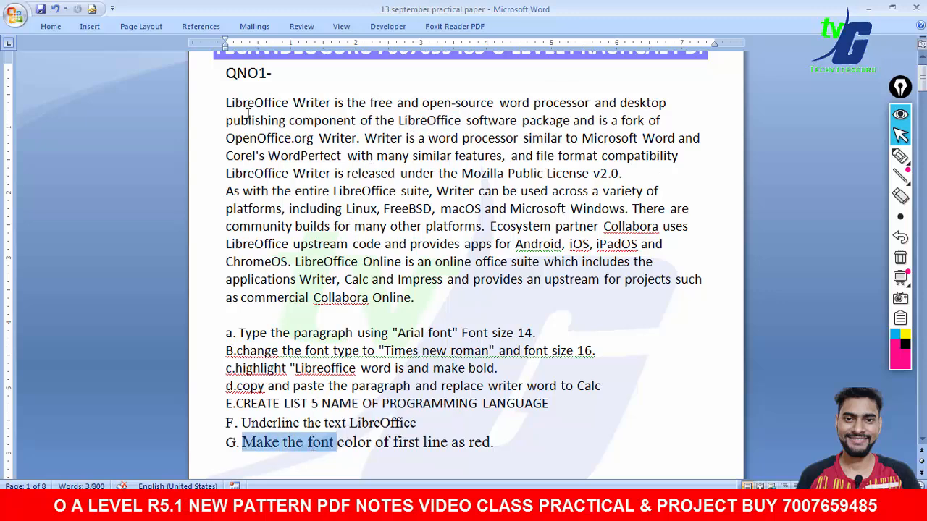
left_click(211, 105)
left_click_drag(498, 442, 469, 443)
left_click(536, 305)
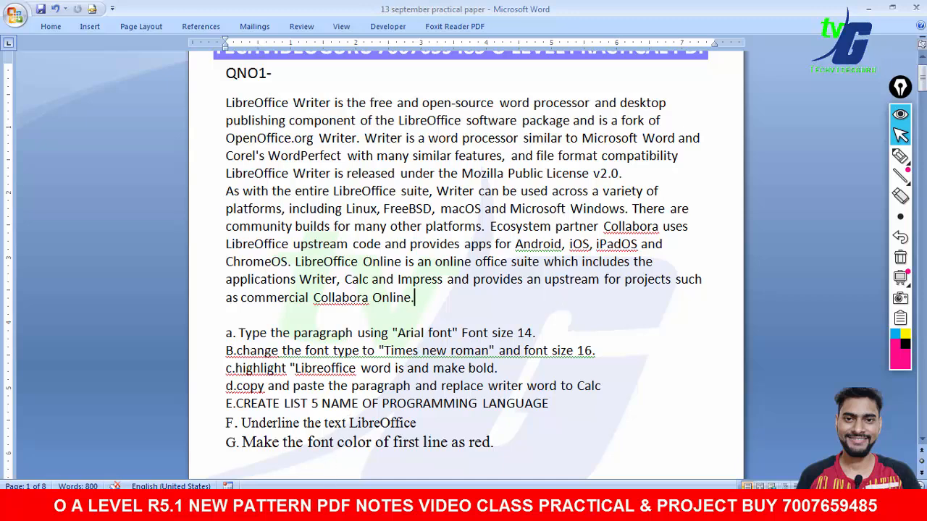
- Switch to LibreOffice Writer and open a new blank document
left_click(322, 507)
left_click(233, 374)
mouse_move(900, 216)
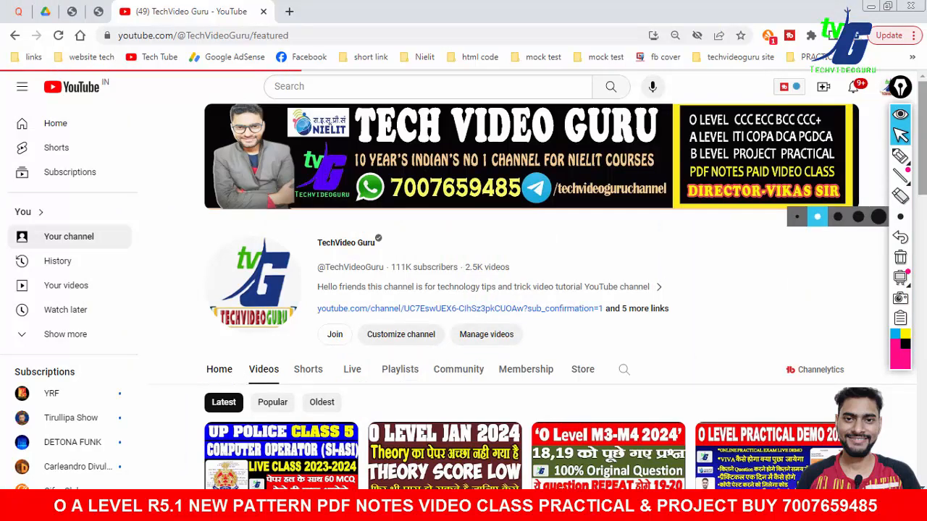
left_click(572, 507)
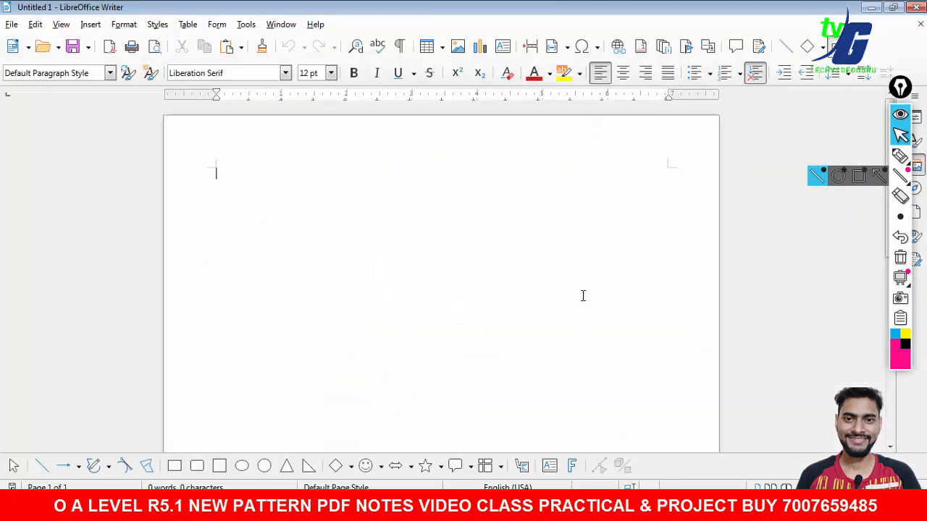
- Copy the LibreOffice paragraph from the Word question document and paste it into the new Writer document
left_click(539, 507)
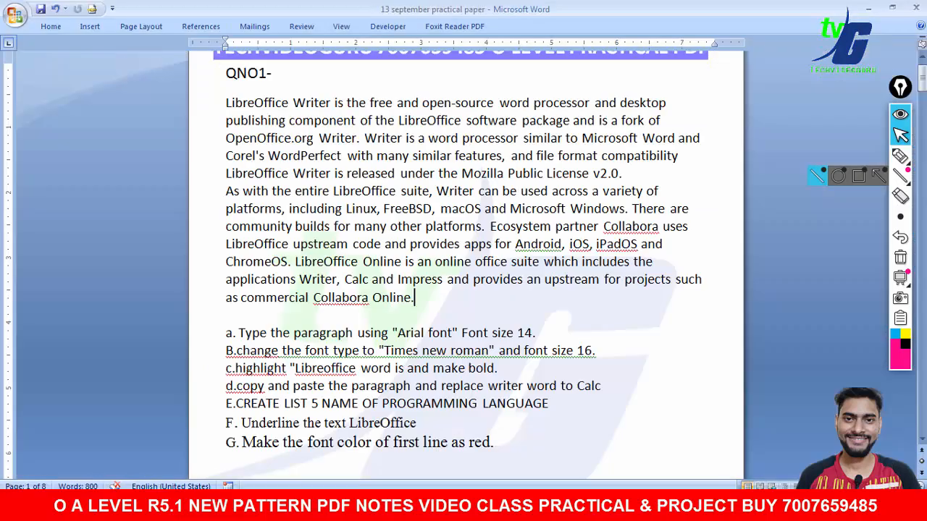
left_click_drag(424, 305, 222, 100)
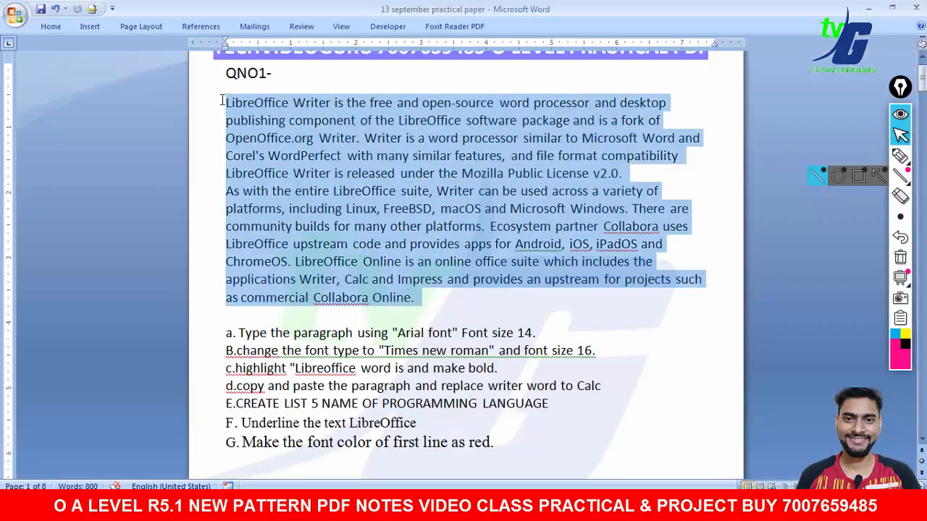
right_click(285, 125)
left_click(319, 150)
left_click(572, 507)
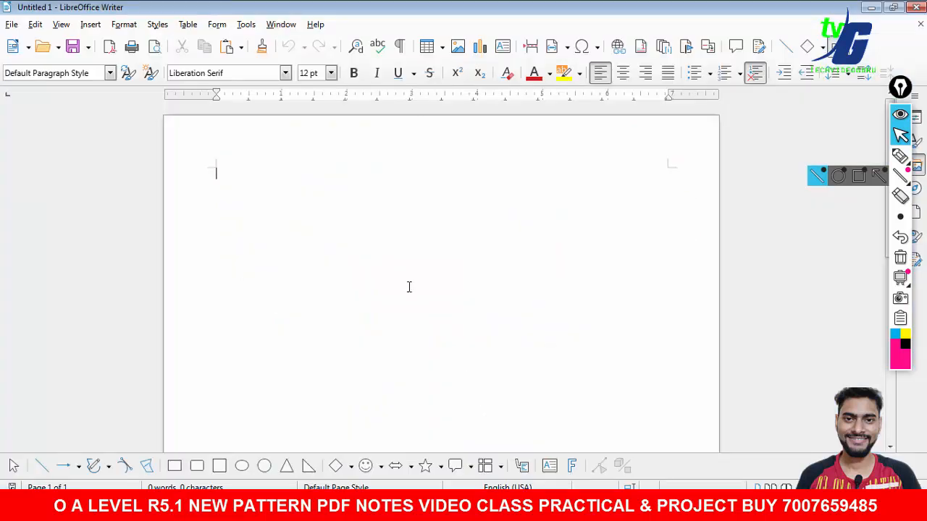
right_click(372, 241)
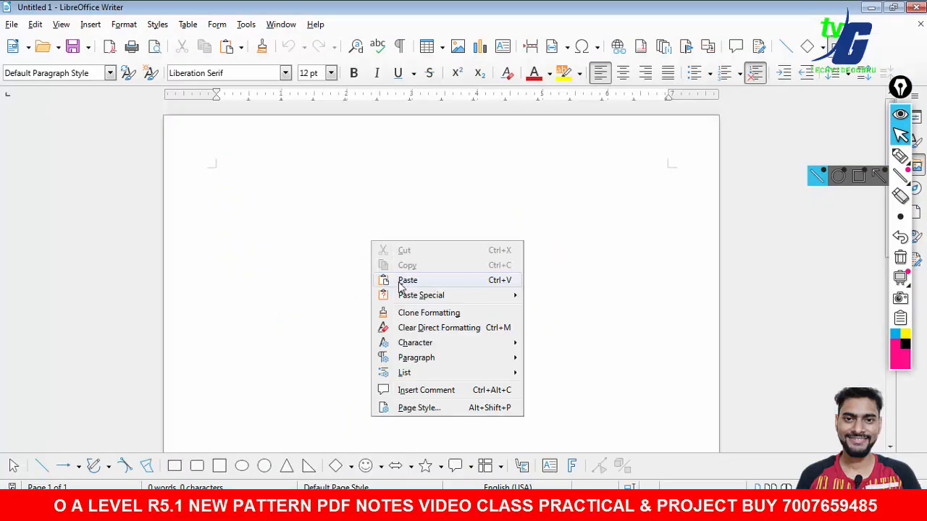
left_click(400, 281)
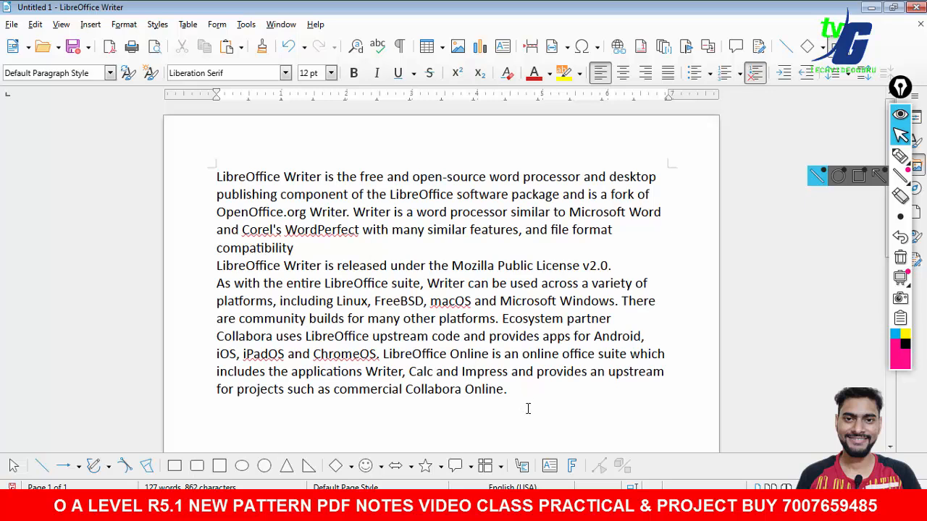
left_click_drag(900, 88, 891, 26)
left_click(862, 138)
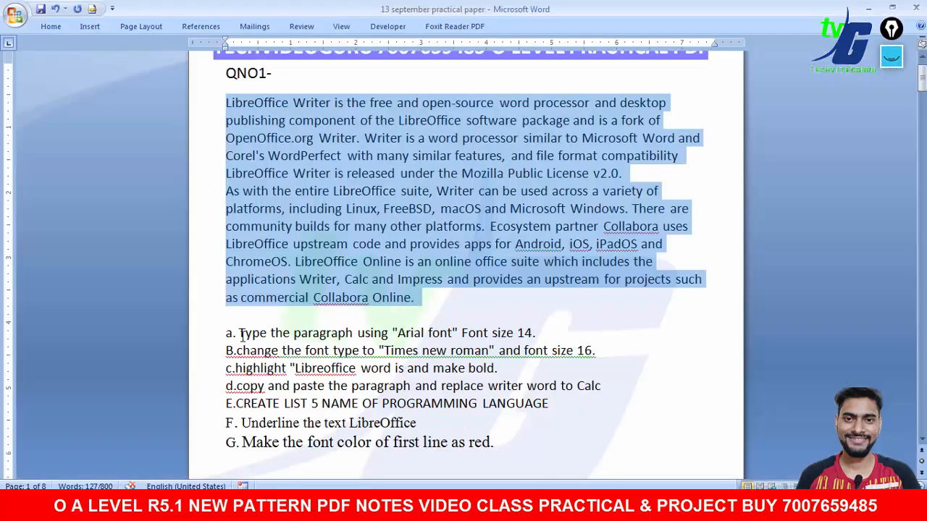
left_click_drag(240, 334, 536, 335)
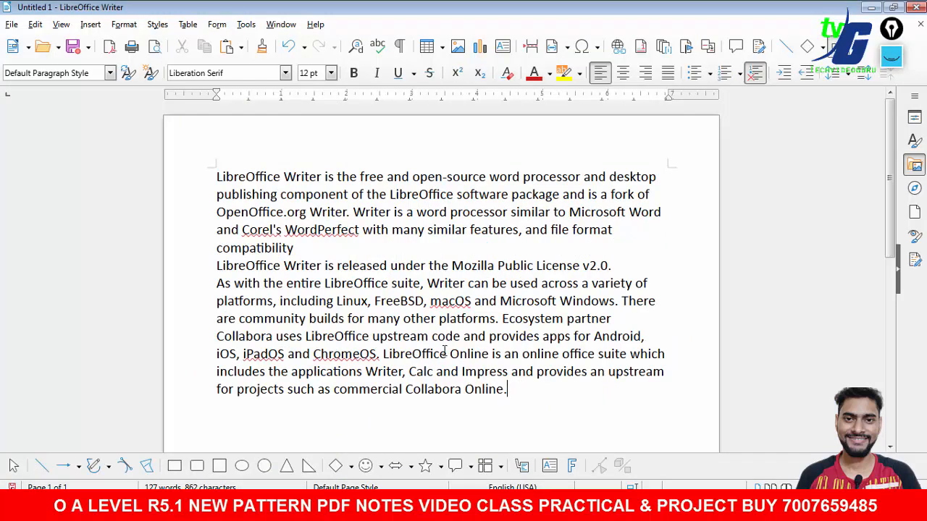
- Set the whole pasted paragraph to Arial font at 14 pt
left_click_drag(507, 389, 207, 162)
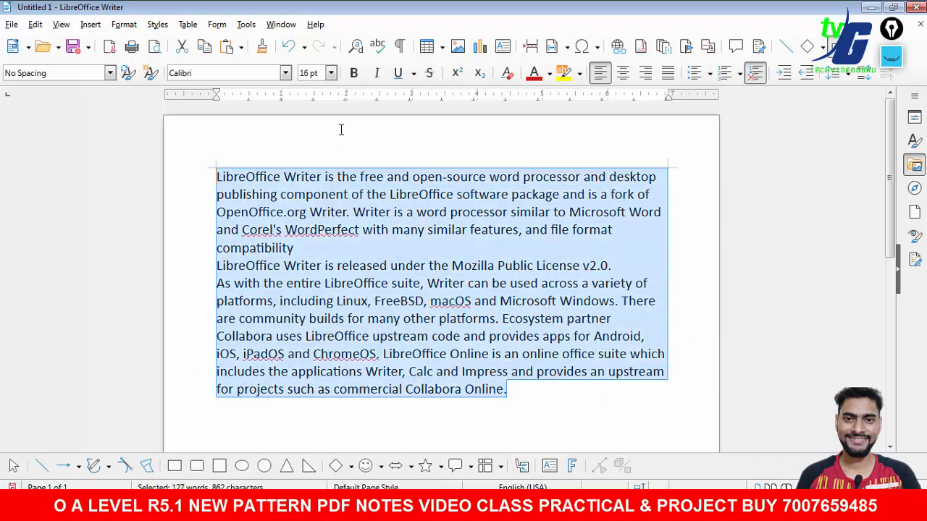
left_click(286, 73)
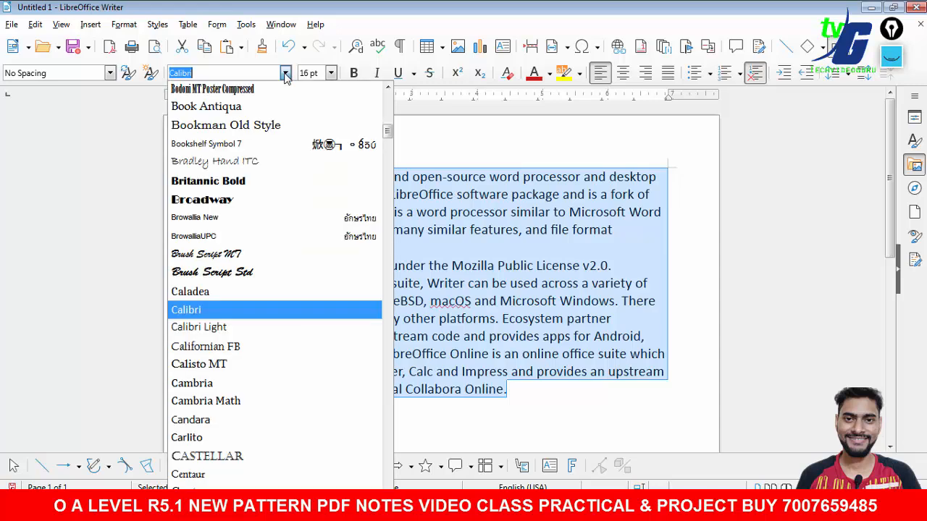
type("Arabic Typesetting")
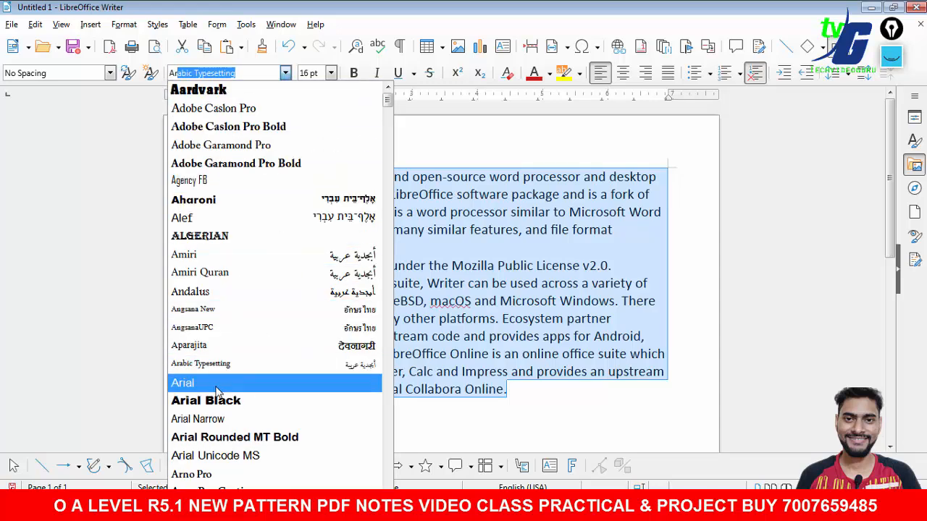
key("Return")
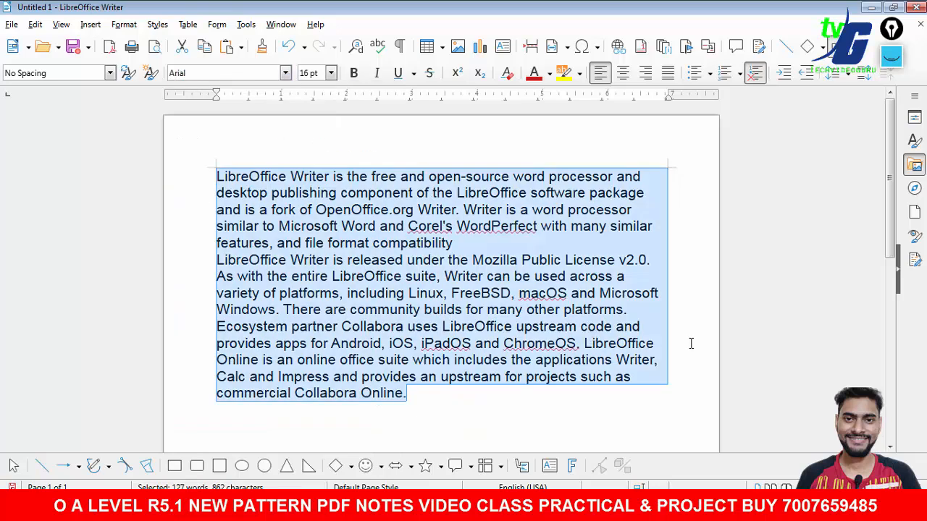
key("alt+Tab")
key("alt+Tab")
left_click(330, 74)
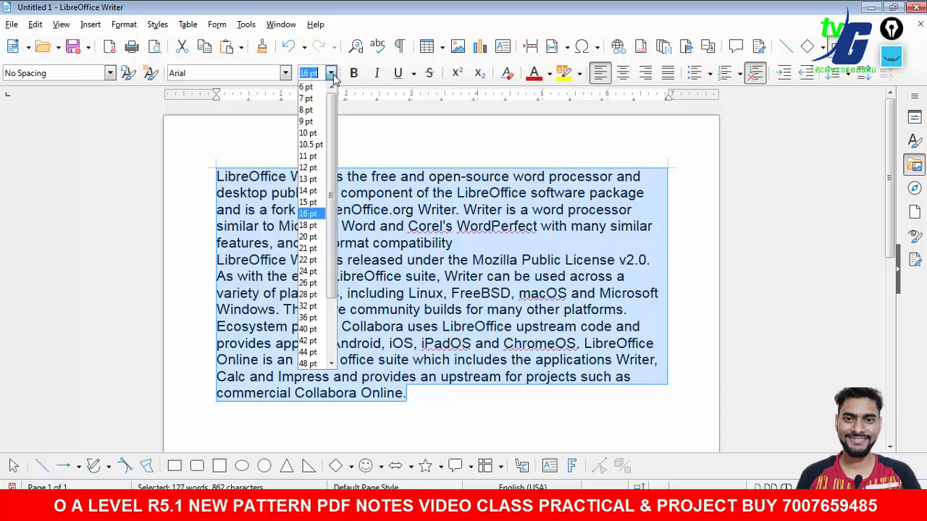
left_click(308, 190)
left_click(465, 350)
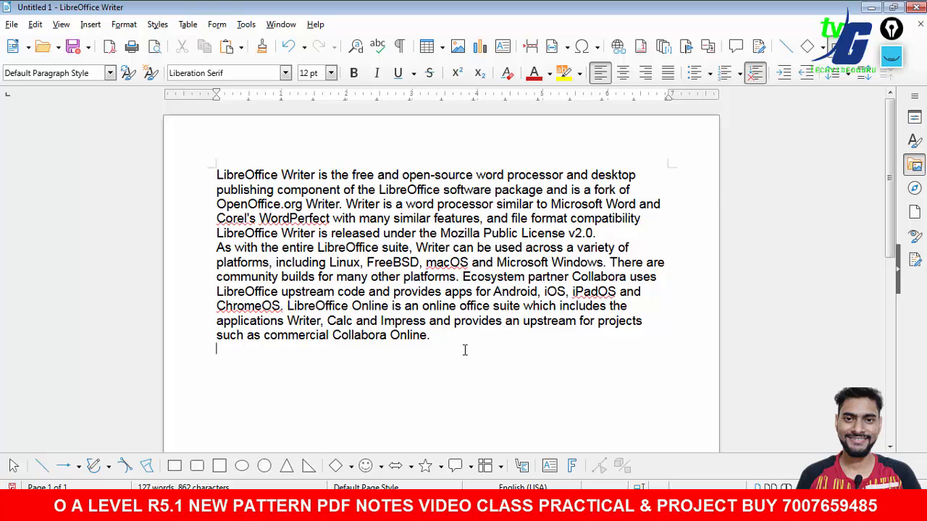
- Review instruction b about changing the font in the question document
left_click(554, 507)
left_click_drag(237, 353, 590, 351)
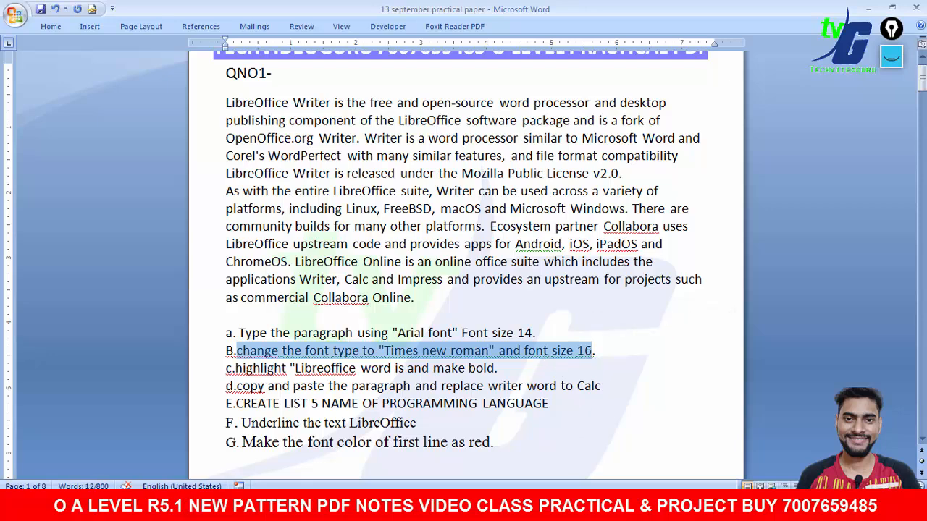
left_click(536, 475)
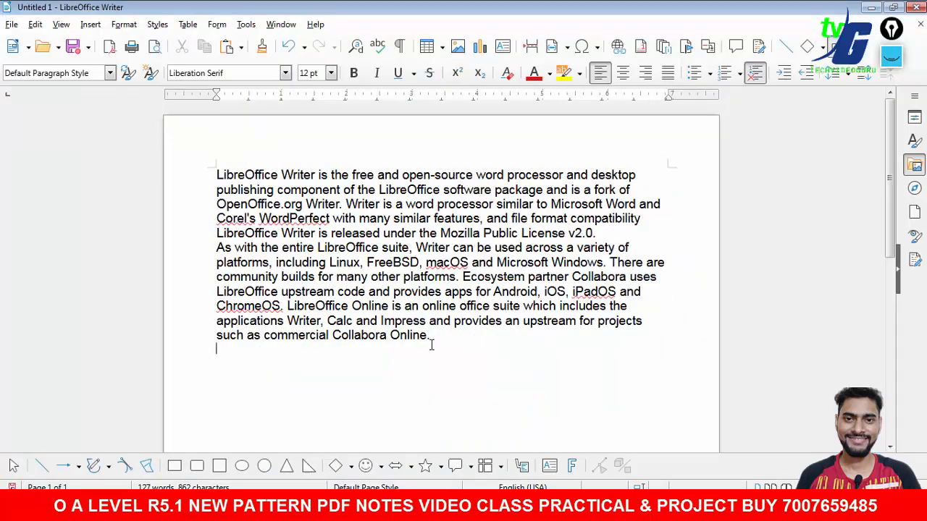
- Change the whole paragraph to Times New Roman font at 16 pt
left_click_drag(429, 336, 211, 174)
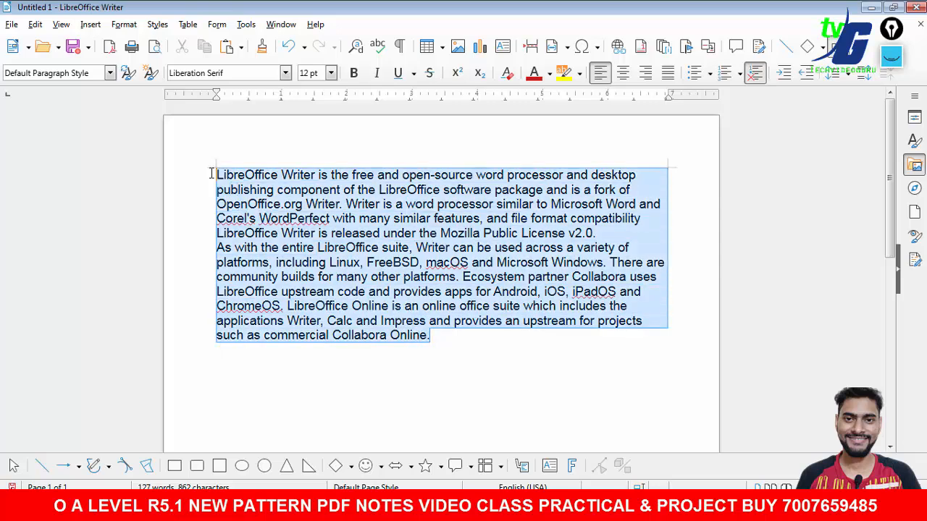
left_click(286, 73)
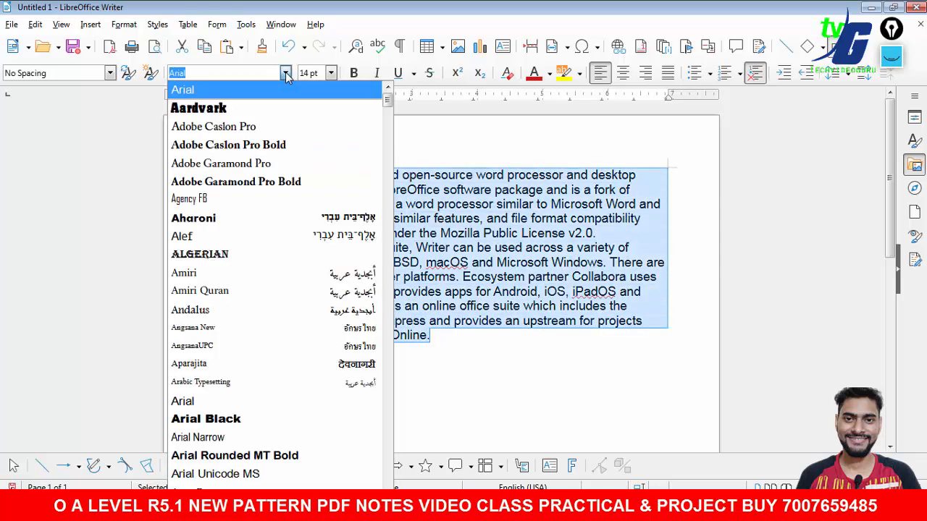
type("Times New Roman")
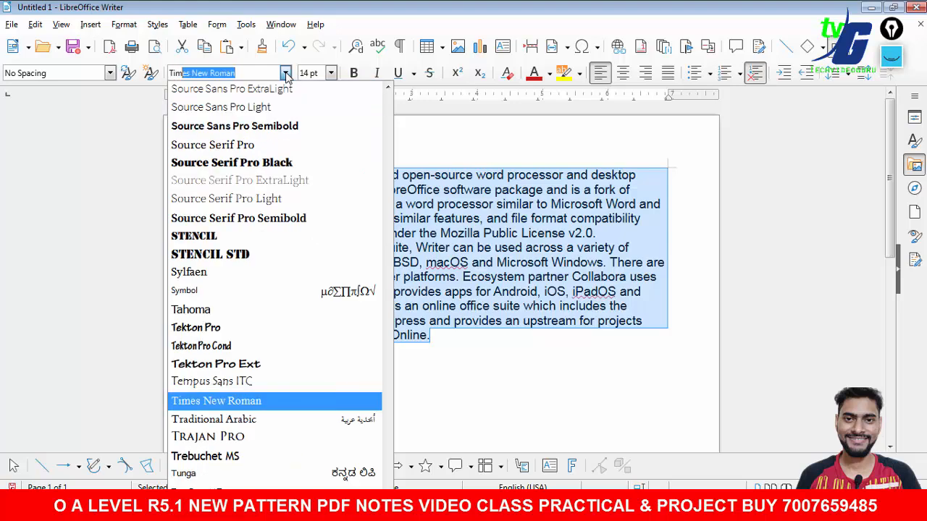
key("Return")
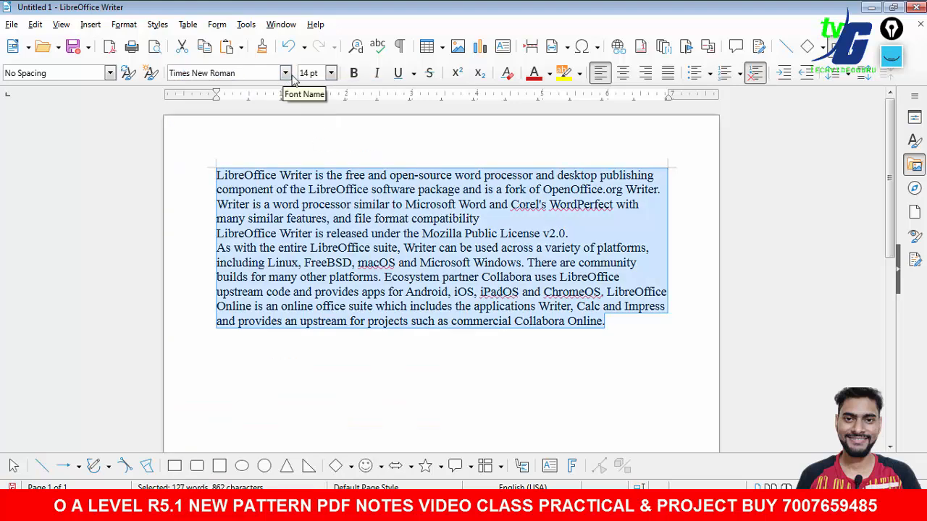
left_click(330, 74)
left_click(307, 214)
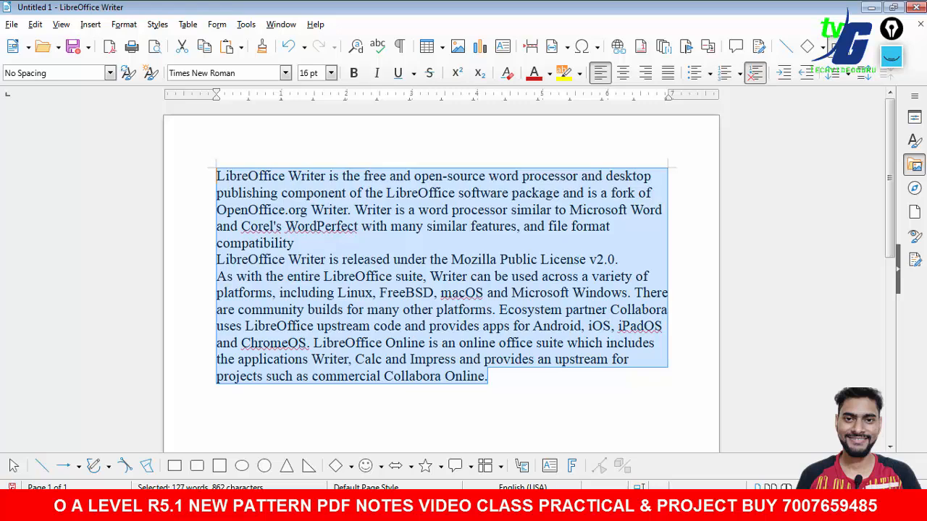
- Review instruction c about highlighting the LibreOffice word in the question document
left_click(504, 509)
left_click_drag(236, 370, 507, 371)
key("alt+Tab")
left_click(217, 181)
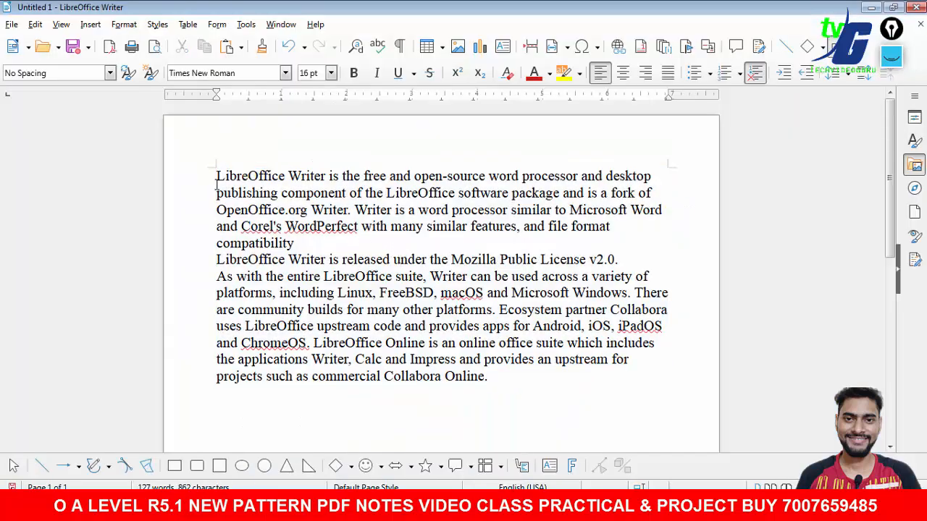
left_click_drag(225, 181, 290, 181)
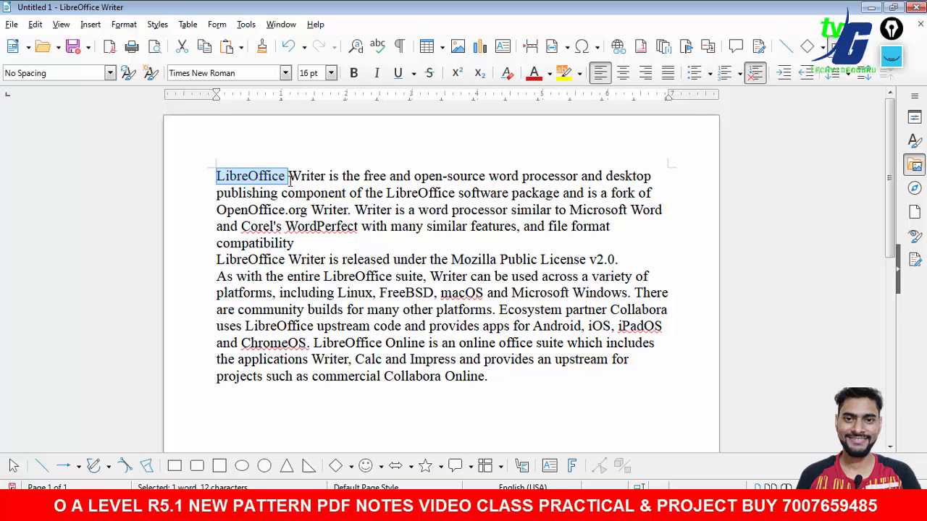
key("ctrl+z")
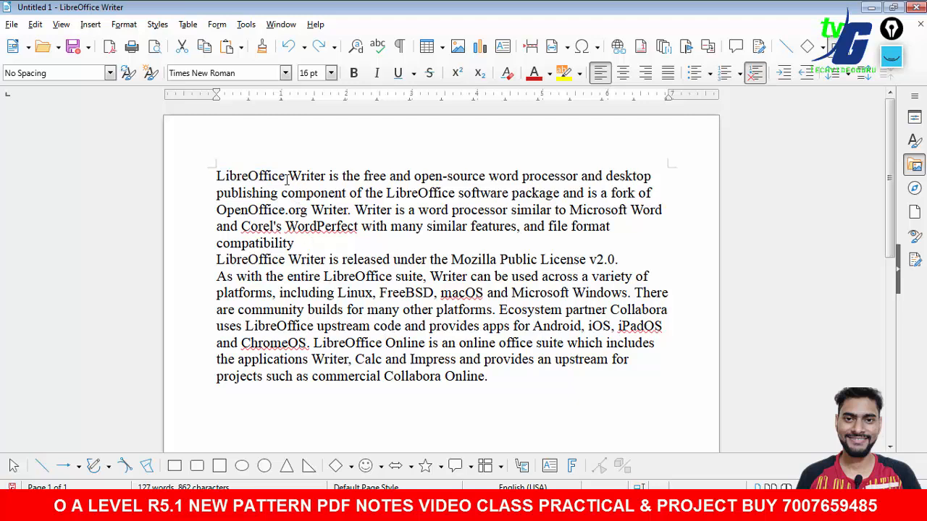
- Bold the word LibreOffice in the first line, the second line and in 'the entire LibreOffice suite'
left_click_drag(286, 177, 214, 178)
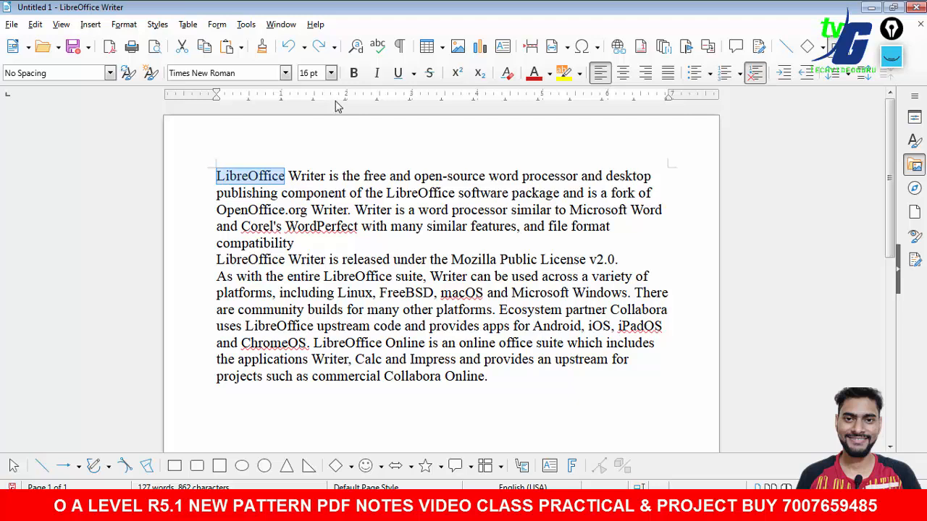
left_click(353, 74)
left_click_drag(456, 193, 387, 192)
left_click(354, 74)
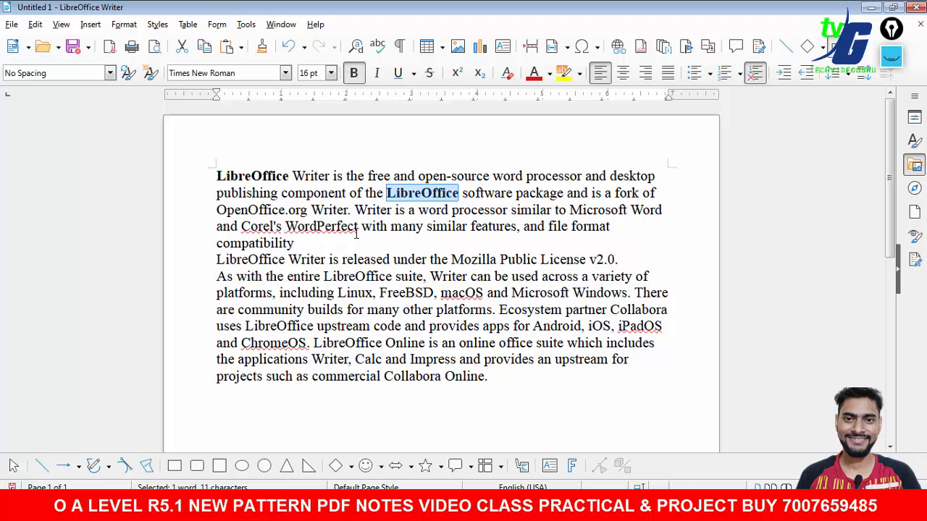
left_click_drag(391, 277, 323, 276)
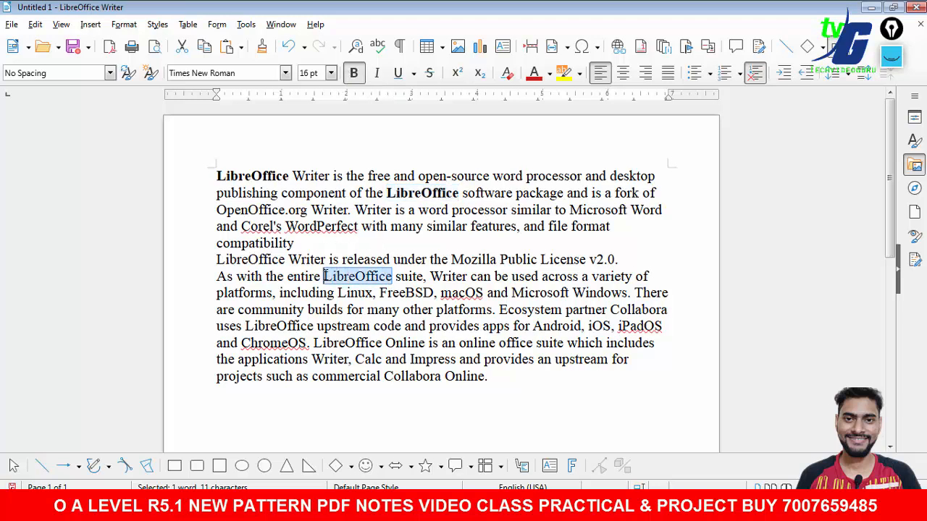
left_click(354, 74)
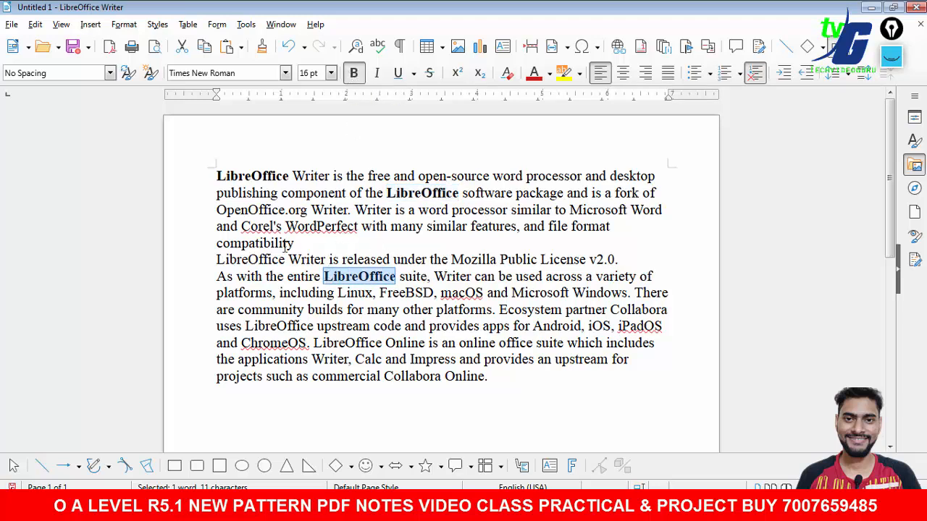
- Bold the remaining LibreOffice words in the licence line, 'uses LibreOffice upstream' and 'LibreOffice Online'
left_click_drag(286, 259, 216, 260)
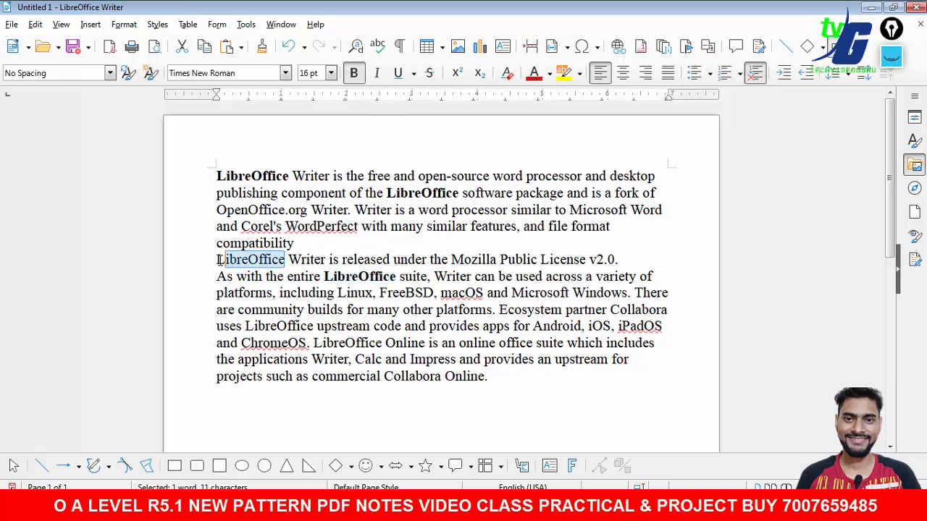
left_click(354, 74)
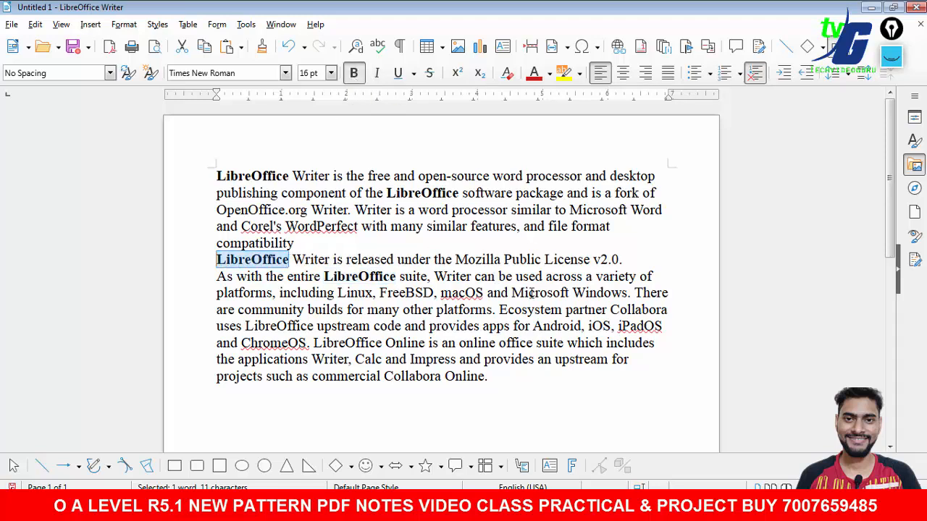
left_click_drag(381, 343, 310, 343)
left_click(353, 73)
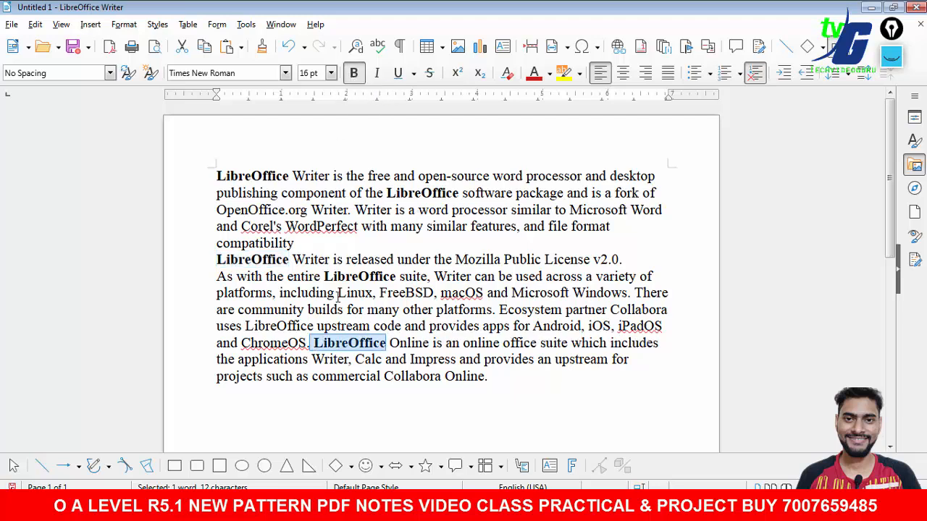
left_click_drag(314, 327, 246, 326)
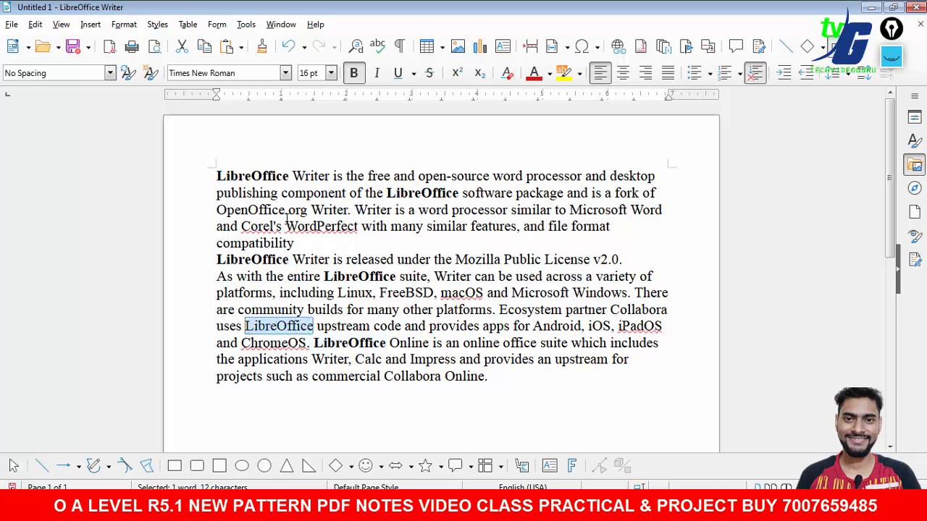
left_click(353, 74)
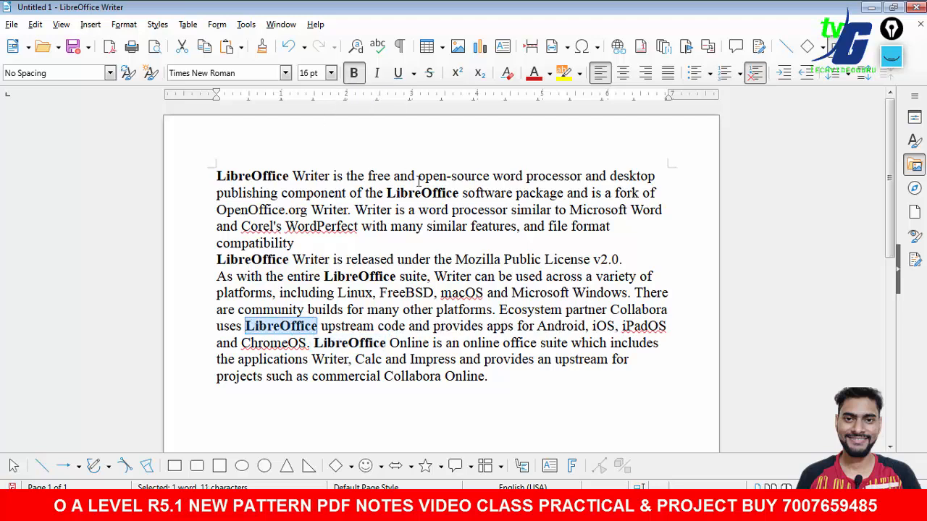
left_click(548, 383)
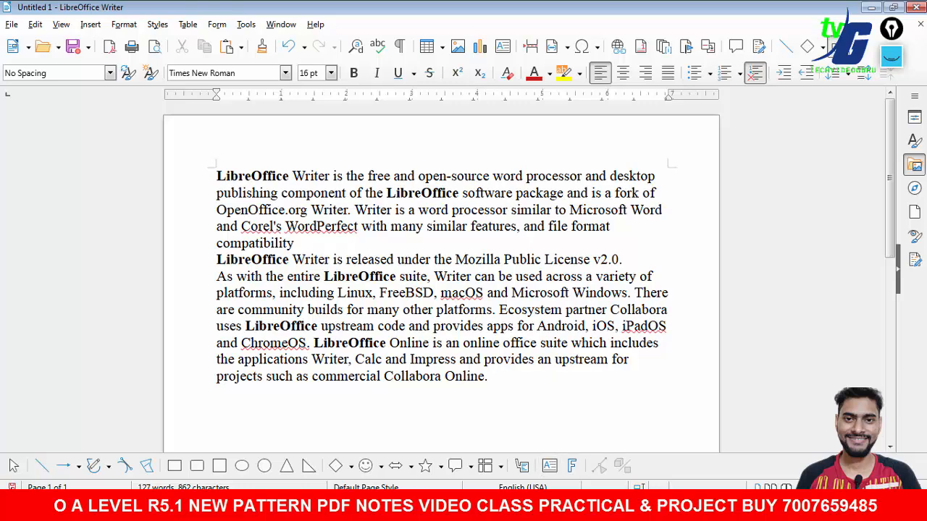
- Review instruction d about copying the paragraph and replacing Writer with Calc in the question document
left_click(537, 506)
left_click(339, 369)
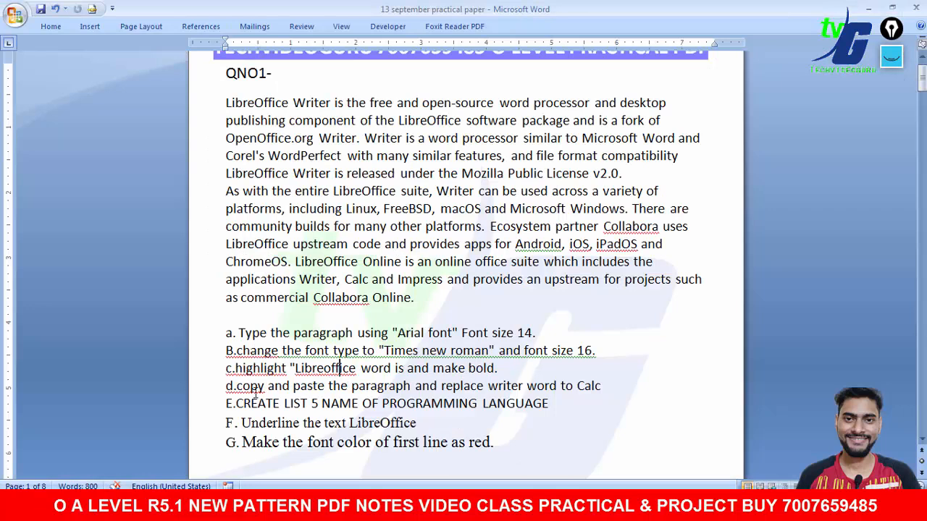
left_click_drag(233, 386, 243, 386)
left_click_drag(360, 386, 391, 386)
left_click_drag(488, 387, 577, 386)
right_click(590, 393)
left_click(637, 226)
left_click(536, 508)
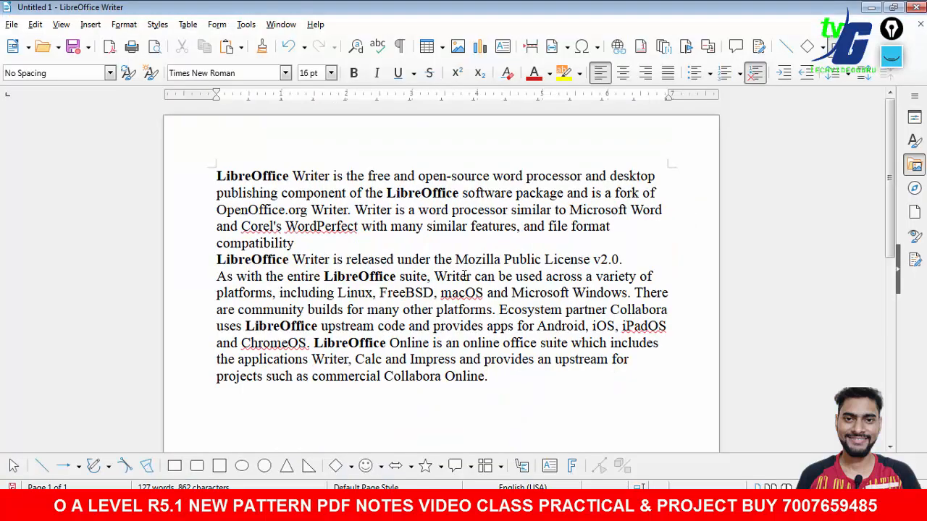
left_click_drag(290, 177, 252, 176)
left_click_drag(335, 177, 291, 177)
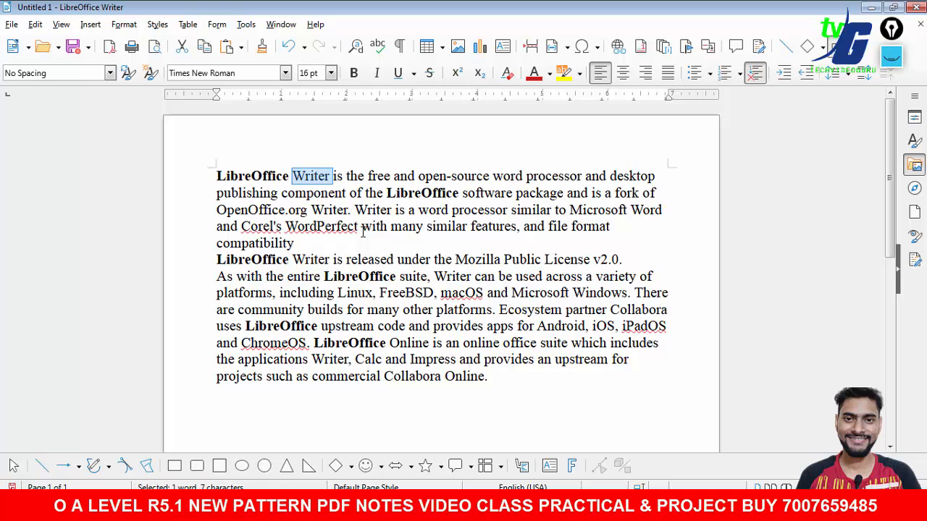
key("ctrl+h")
left_click(493, 199)
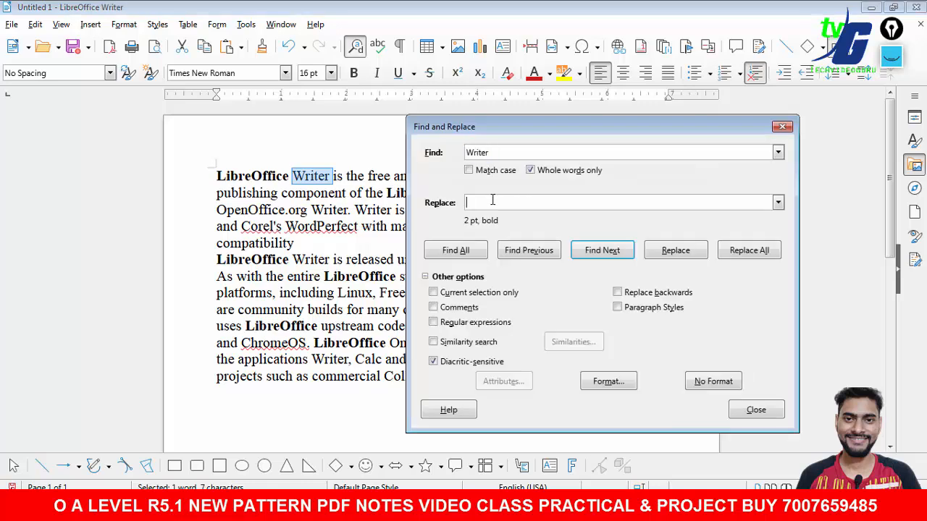
type("Calc")
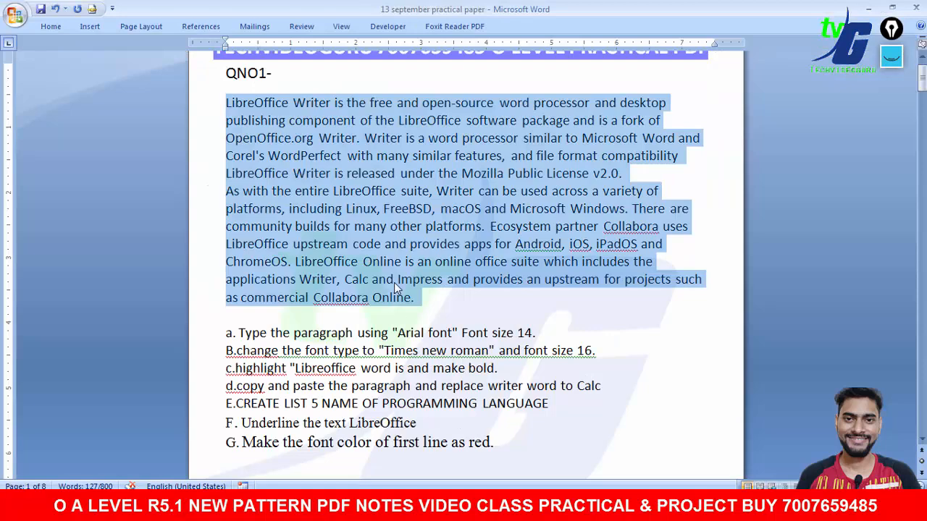
left_click_drag(237, 386, 512, 389)
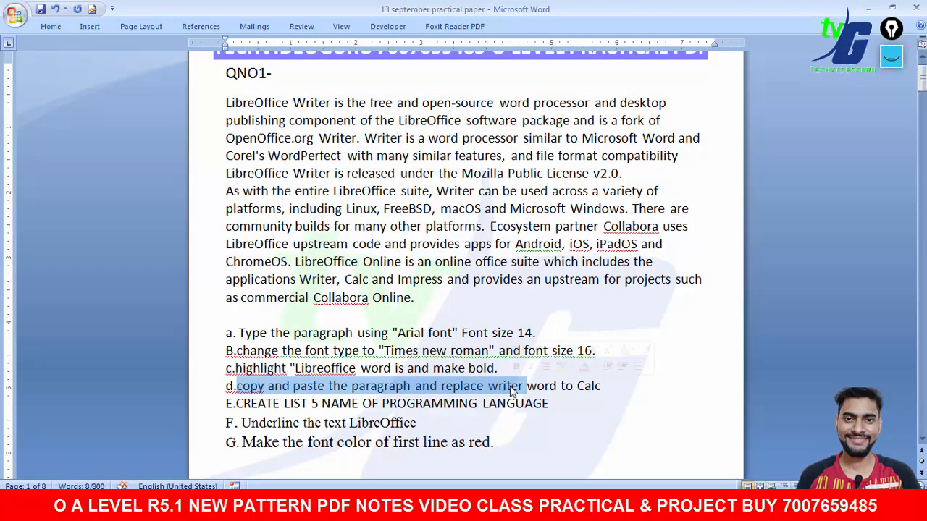
key("alt+Tab")
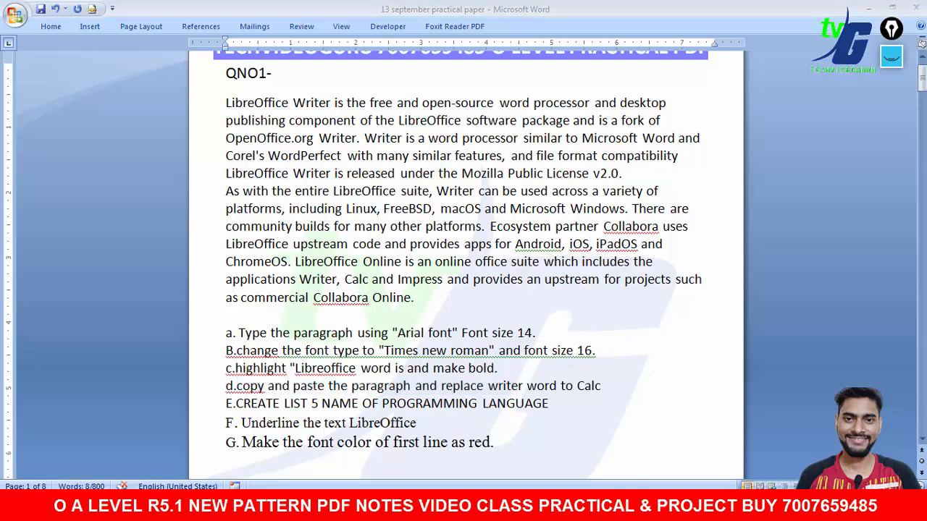
- Replace every whole word Writer in the paragraph with Calc in bold using Find and Replace
left_click(312, 206)
left_click_drag(331, 176, 293, 176)
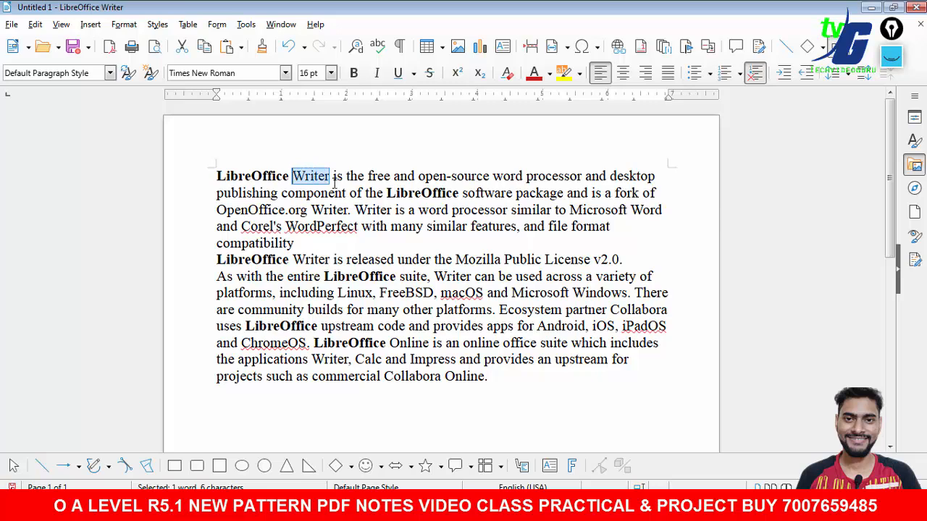
key("ctrl+h")
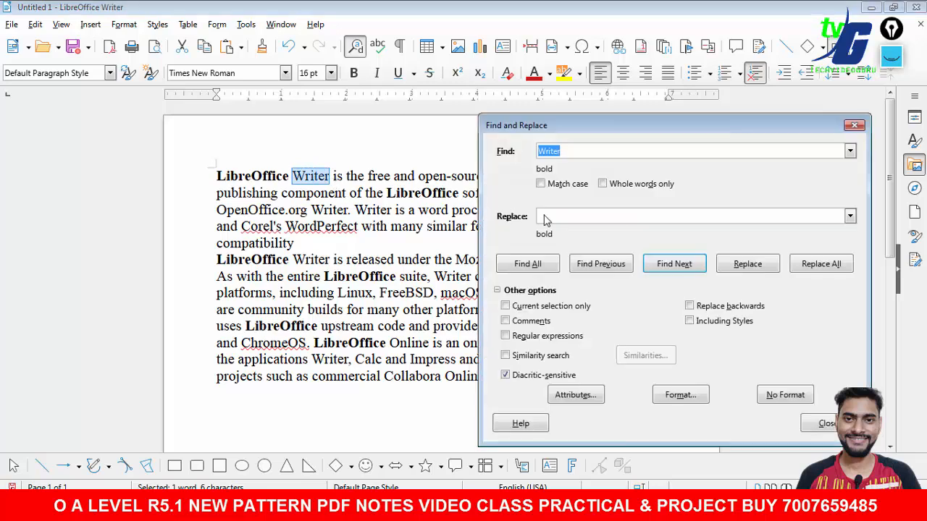
left_click(607, 221)
type("Ca")
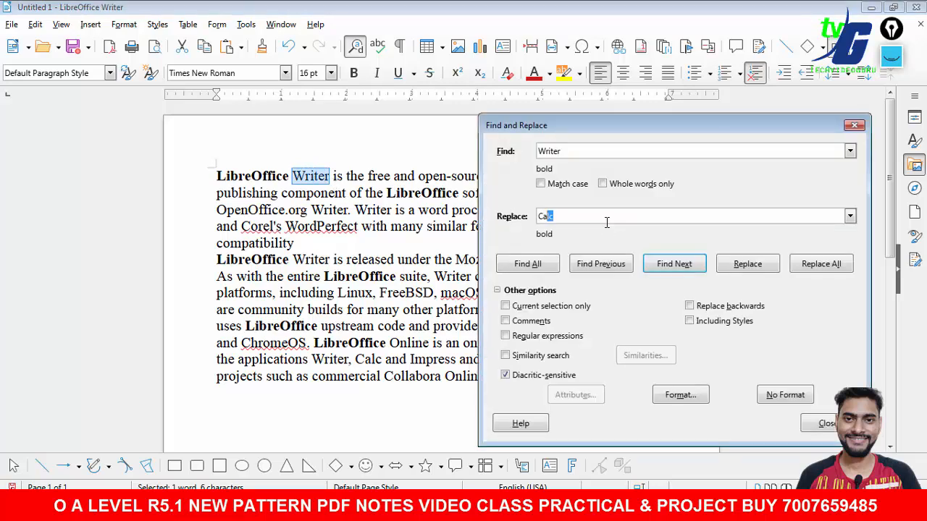
type("lc")
left_click(740, 268)
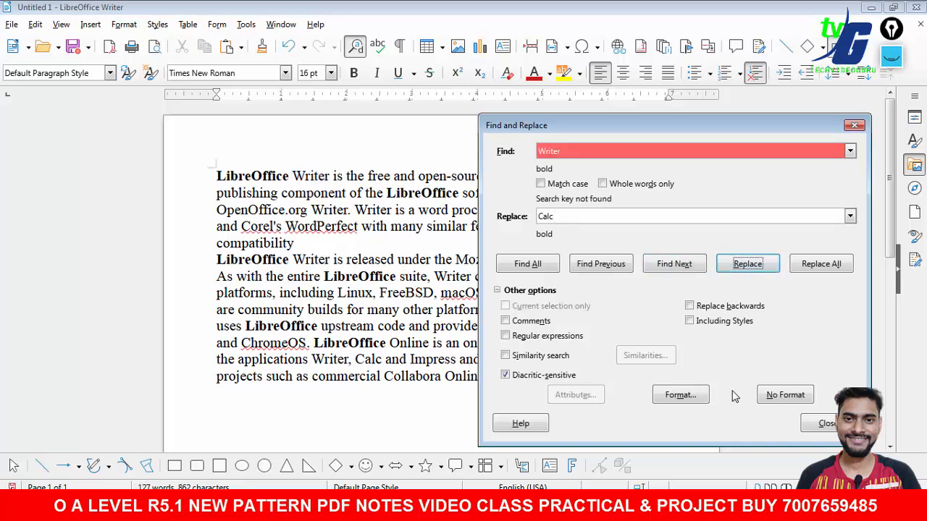
left_click(770, 397)
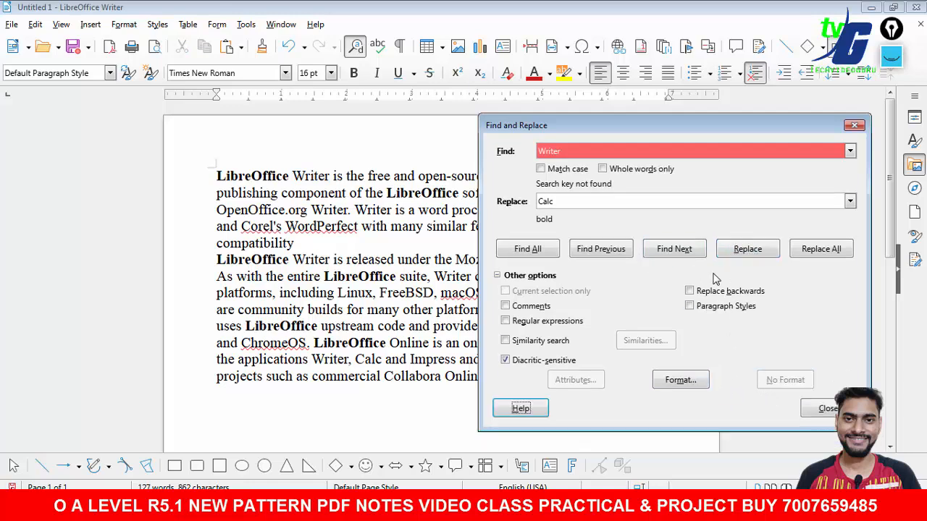
left_click(692, 383)
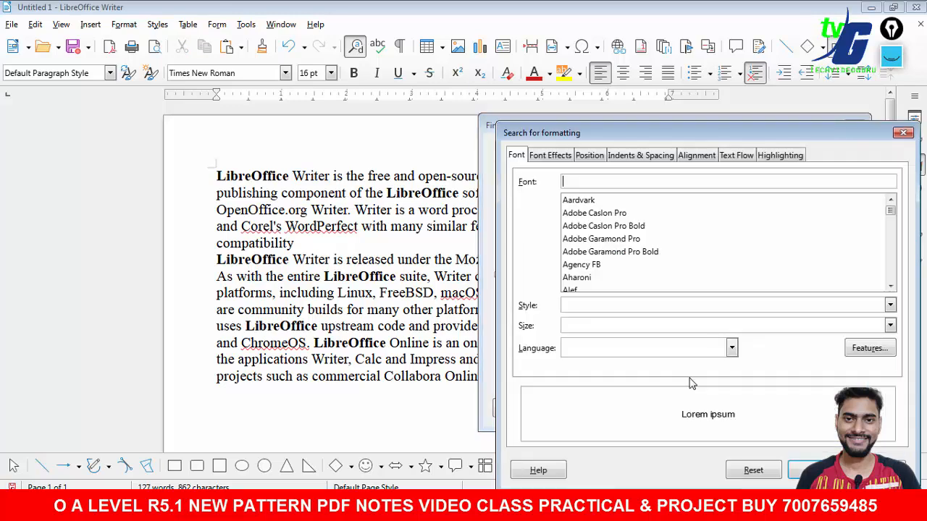
left_click(873, 470)
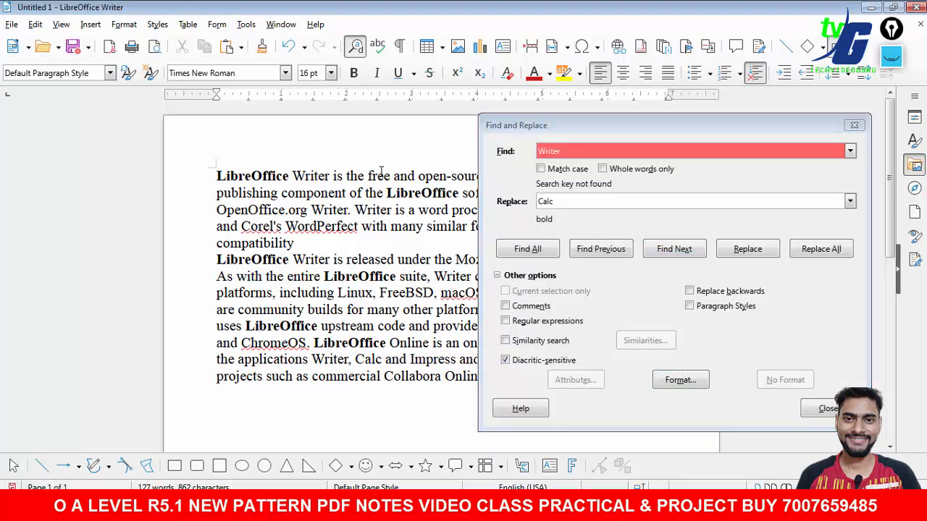
left_click(605, 171)
left_click(603, 169)
left_click(804, 249)
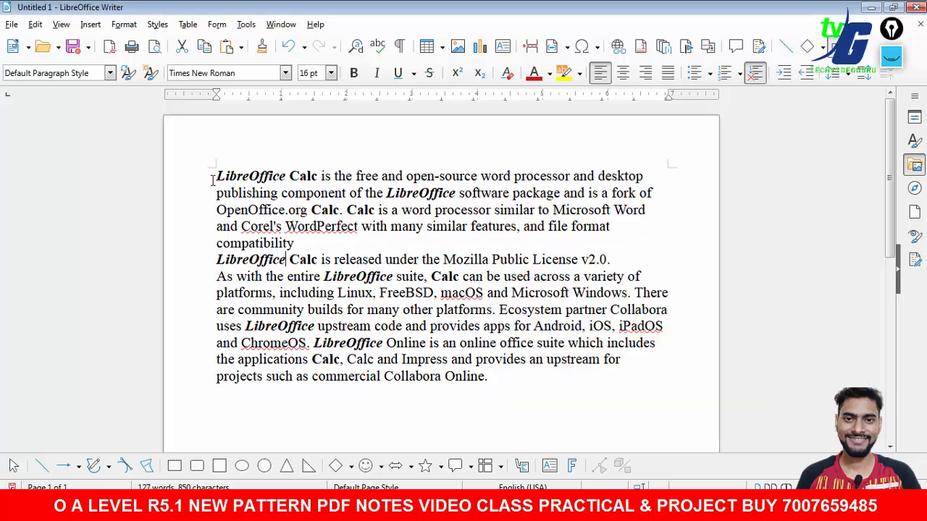
- Replace all LibreOffice words with LibreOffice in Regular font style using Find and Replace with formatting
left_click_drag(217, 175, 287, 176)
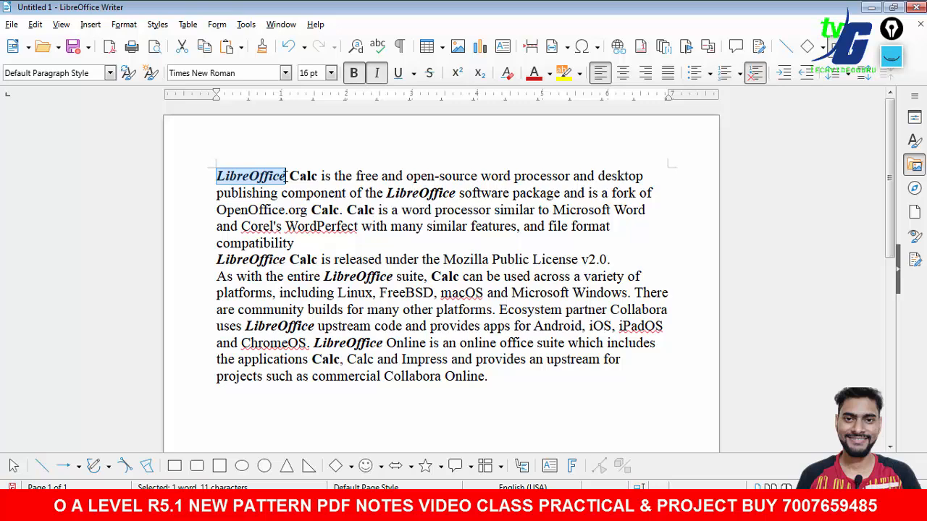
key("ctrl+h")
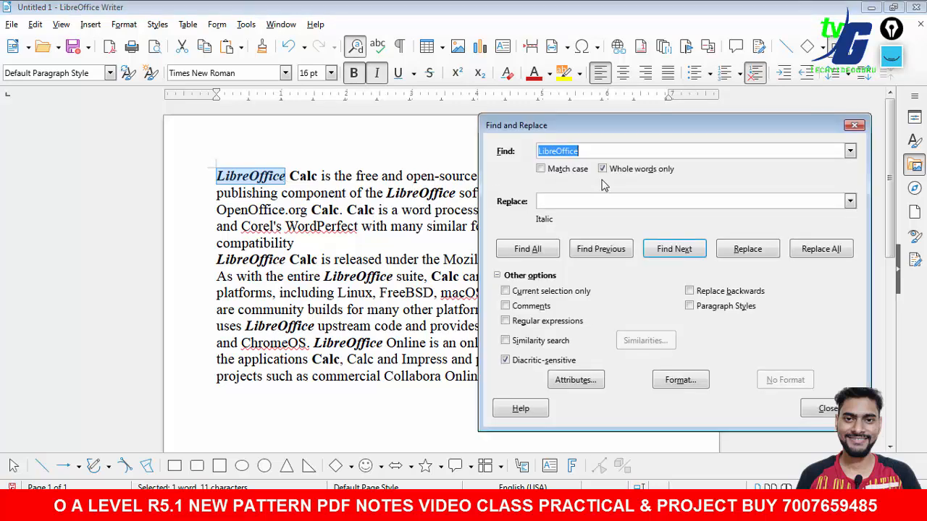
left_click(569, 200)
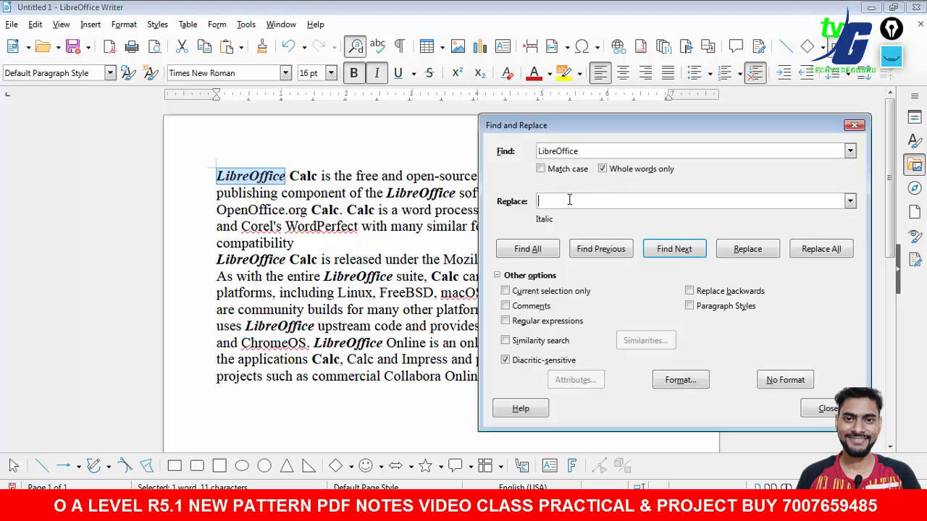
key("ctrl+v")
left_click(681, 381)
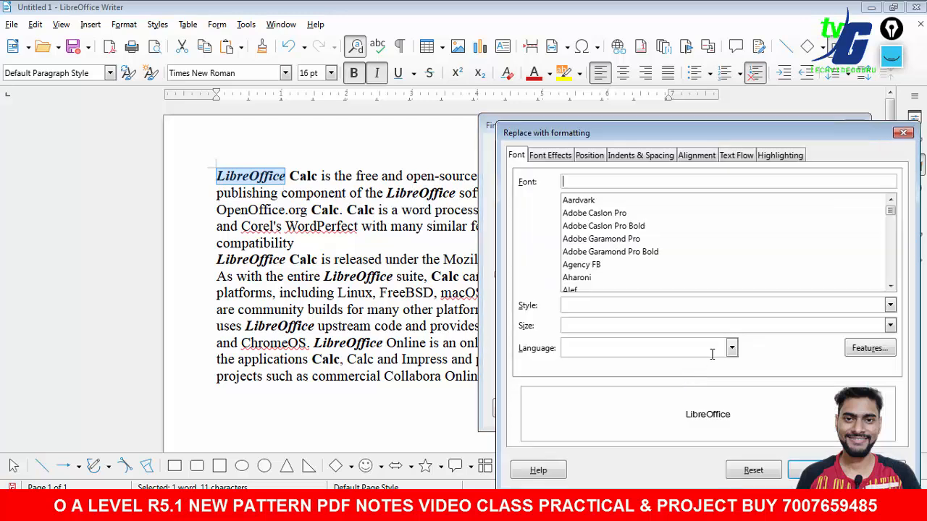
left_click(890, 305)
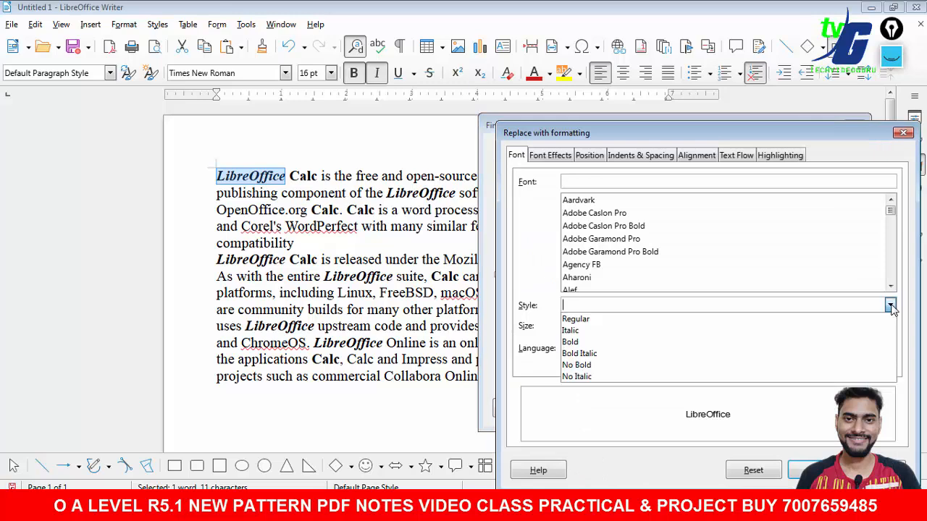
left_click(685, 320)
left_click(806, 470)
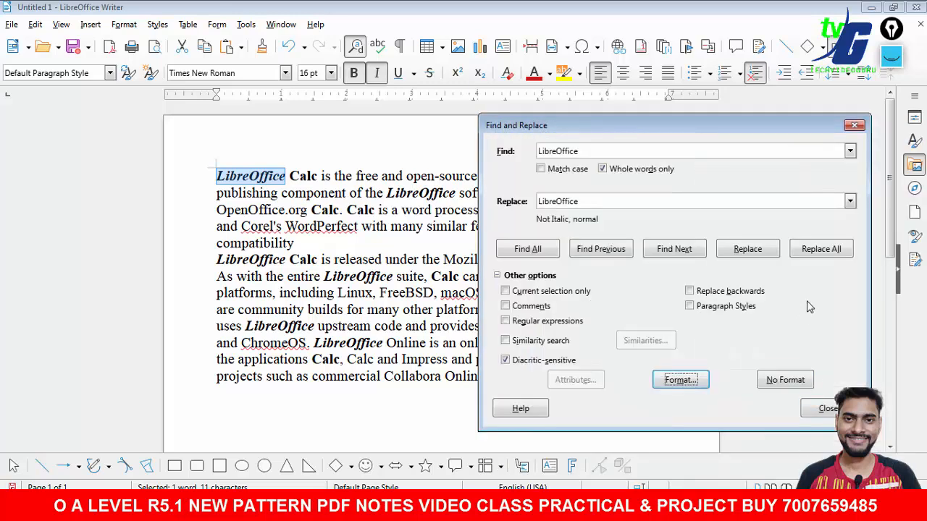
left_click(823, 254)
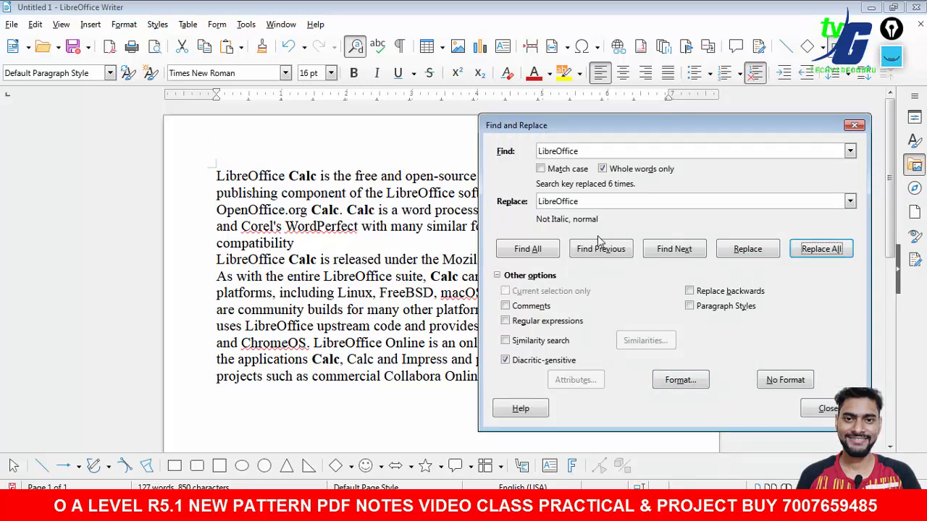
left_click(674, 384)
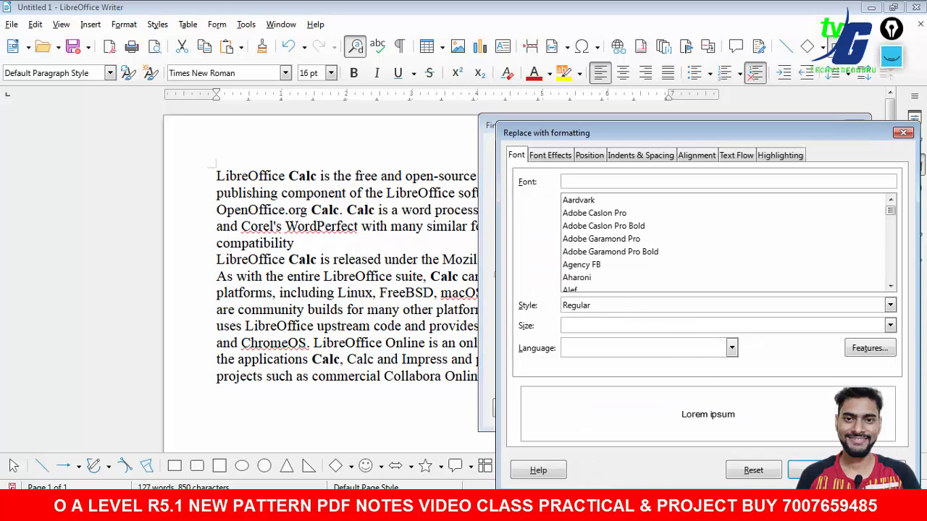
left_click(818, 470)
left_click(853, 127)
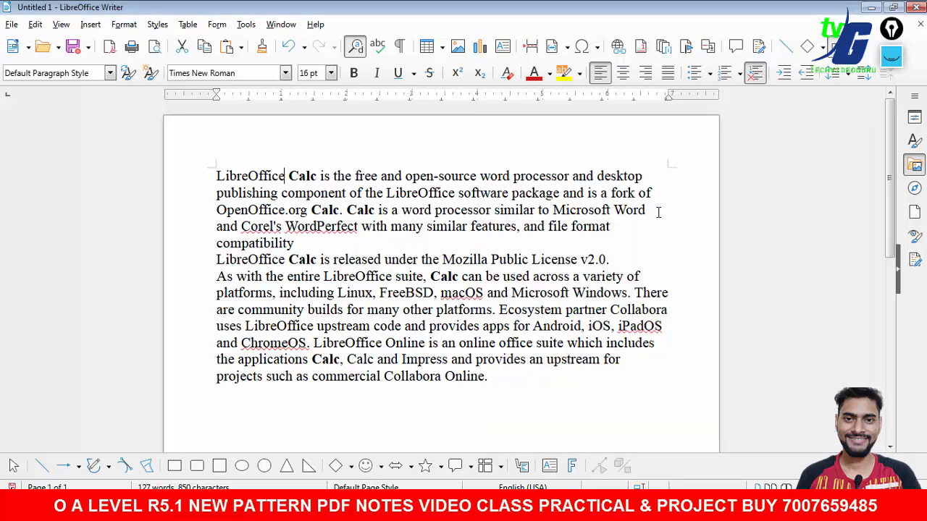
- Compare the edited paragraph with the question and review instruction e about listing five programming languages
key("alt+Tab")
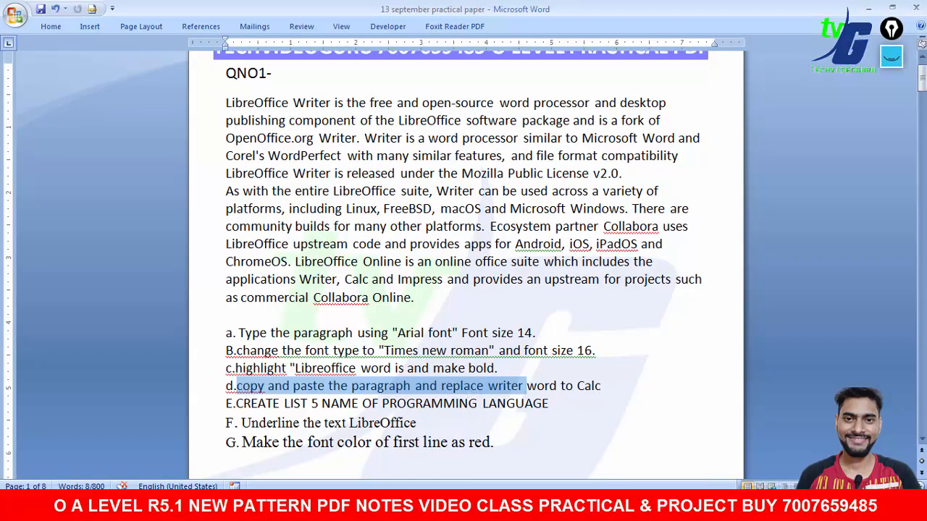
key("alt+Tab")
left_click_drag(290, 177, 314, 177)
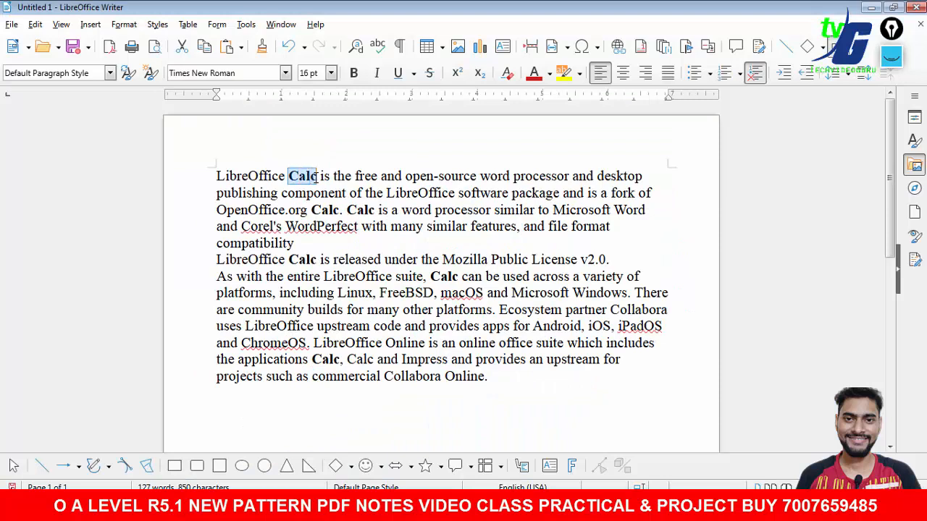
left_click_drag(312, 211, 365, 211)
left_click(288, 271)
left_click_drag(287, 276, 313, 276)
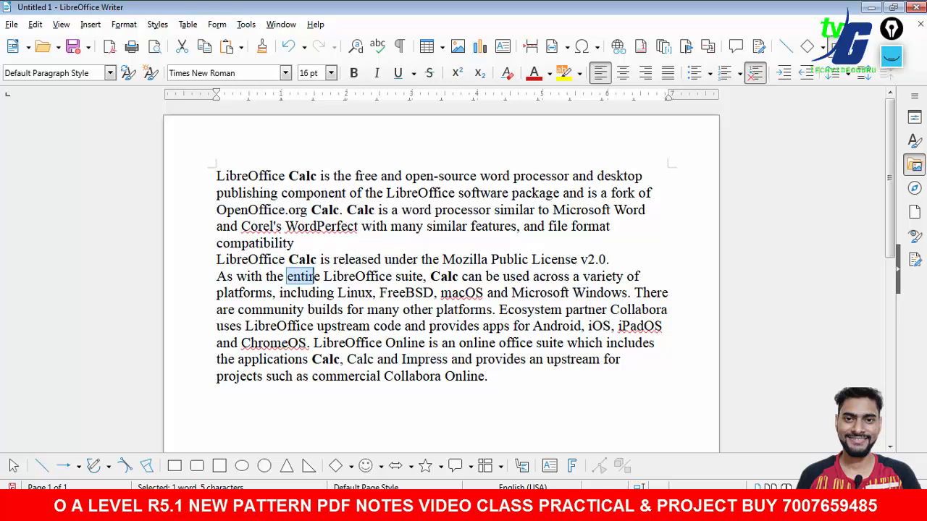
key("alt+Tab")
left_click_drag(236, 404, 482, 406)
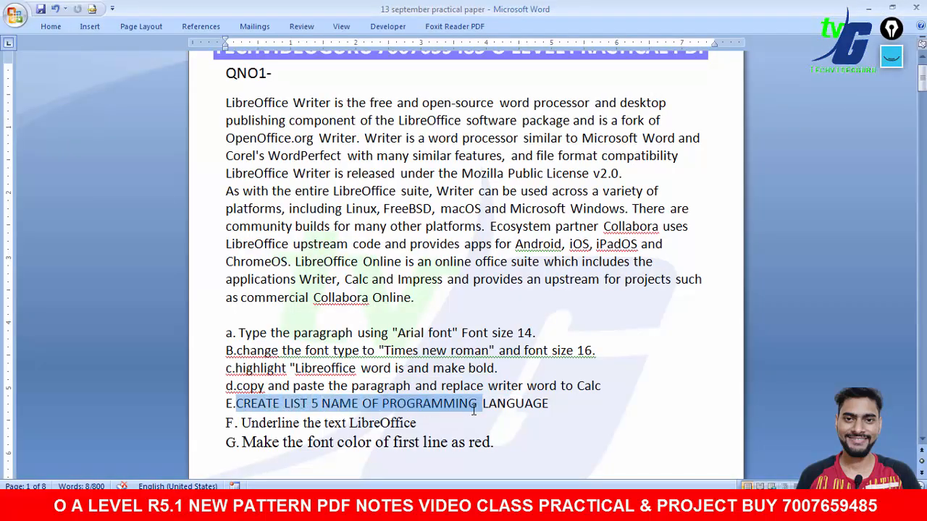
key("alt+Tab")
- Start a numbered list in 1) 2) 3) style on a new line below the paragraph
left_click_drag(893, 219, 890, 261)
left_click(562, 314)
key("Return")
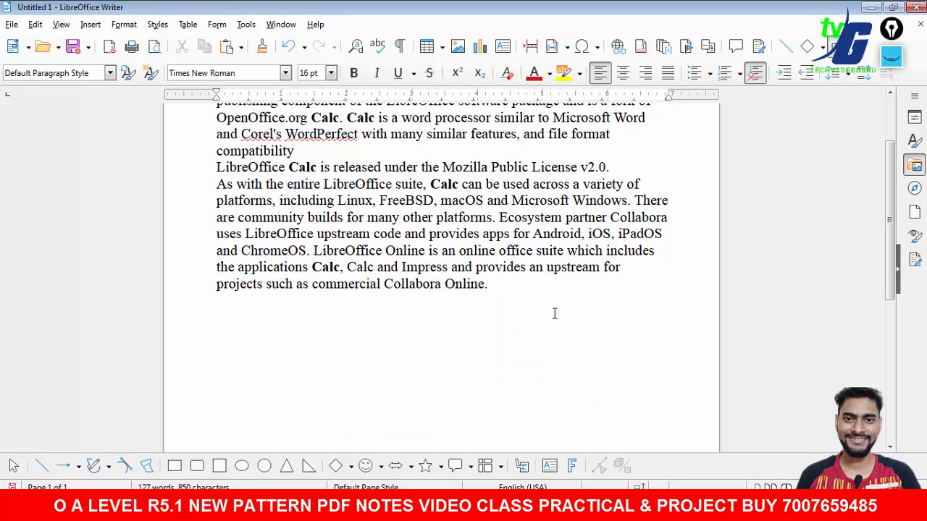
left_click(711, 75)
left_click(740, 73)
left_click(739, 74)
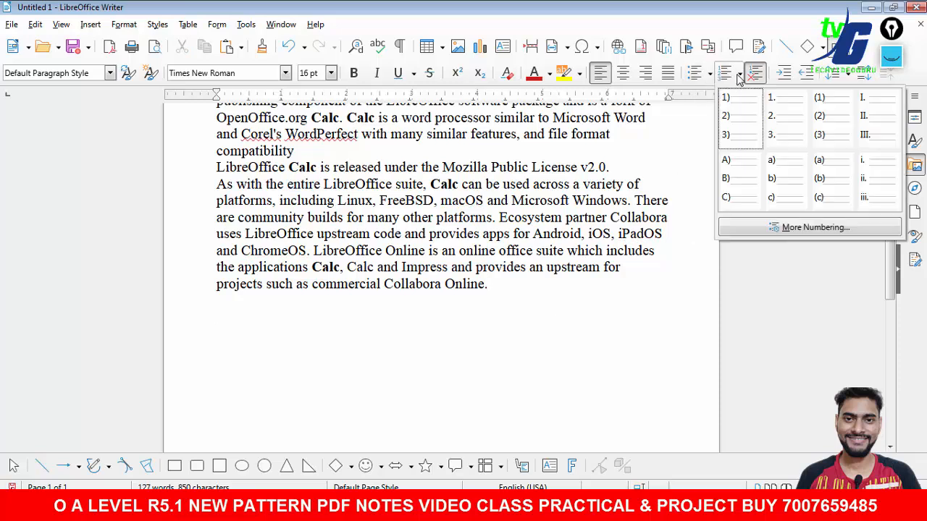
left_click(741, 116)
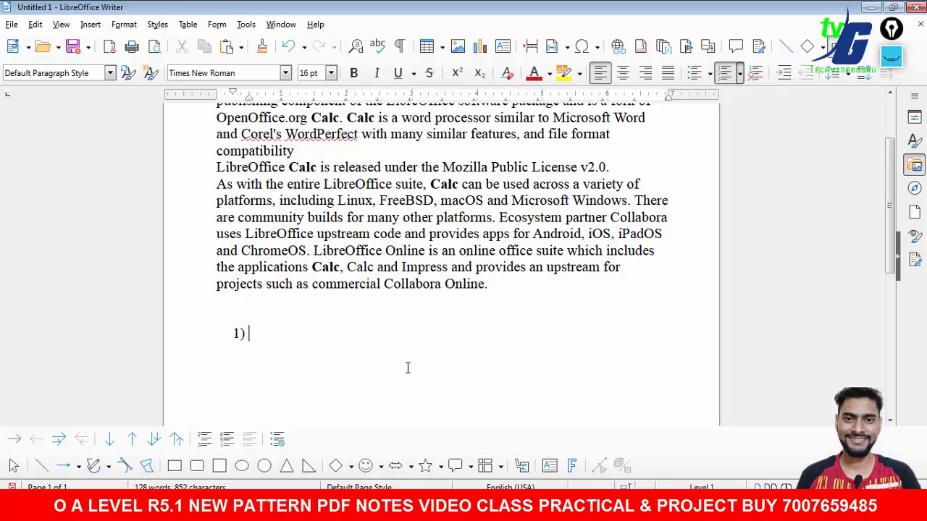
- Enter HTML, CSS, PYTHON, JAVA SCRIPT and C LANGUAGE as the five list items
type("HTML")
key("Return")
type("CSS")
key("Return")
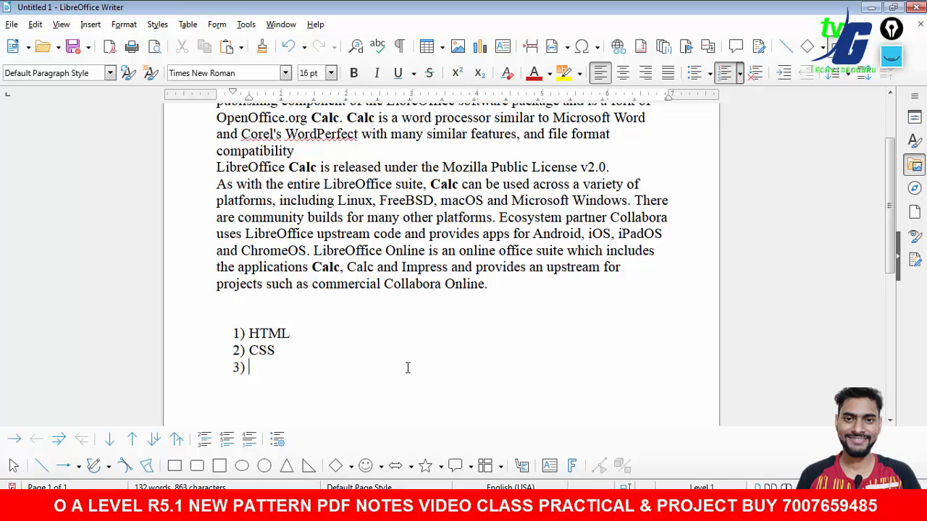
type("PYTHON")
key("Return")
type("JAVA SC")
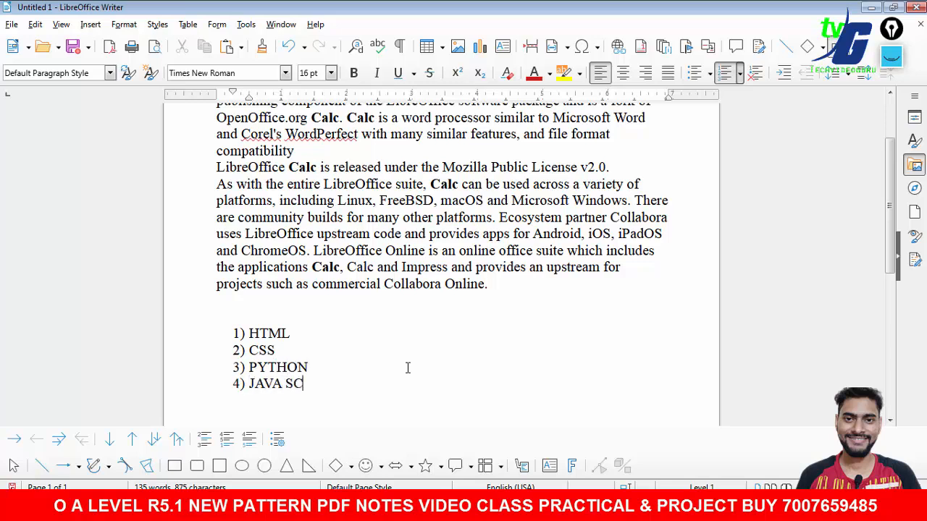
type("RIPT")
key("Return")
type("C LANGUAGE")
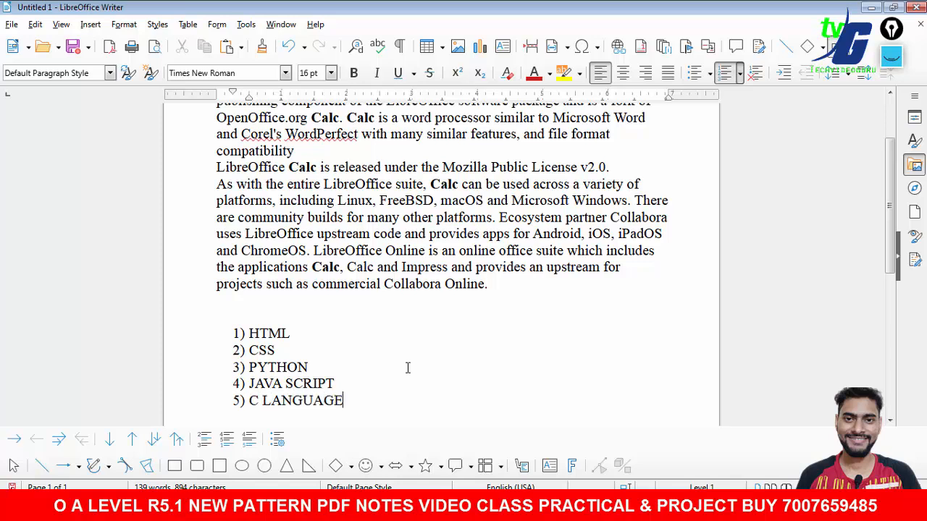
- Change the programming-language list to arrow bullets, briefly trying I. II. III. numbering first
left_click_drag(362, 401, 222, 316)
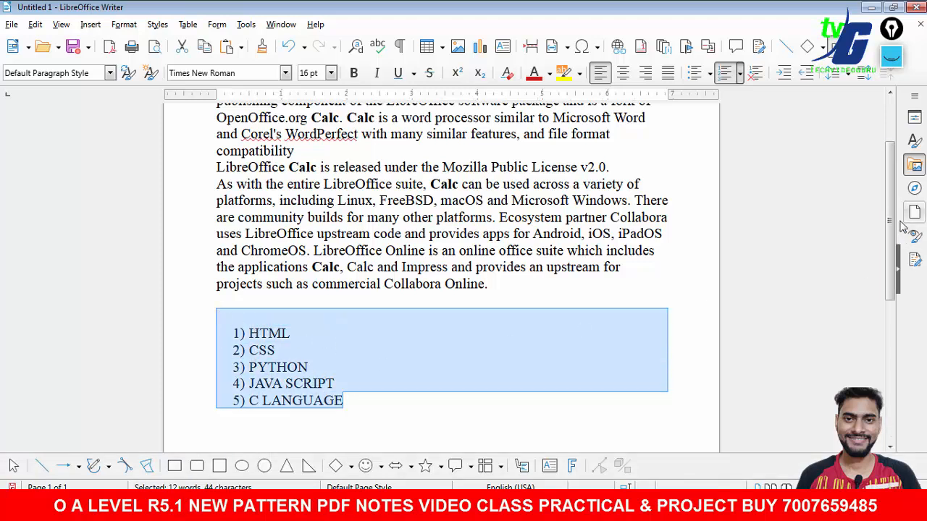
left_click_drag(893, 225, 895, 230)
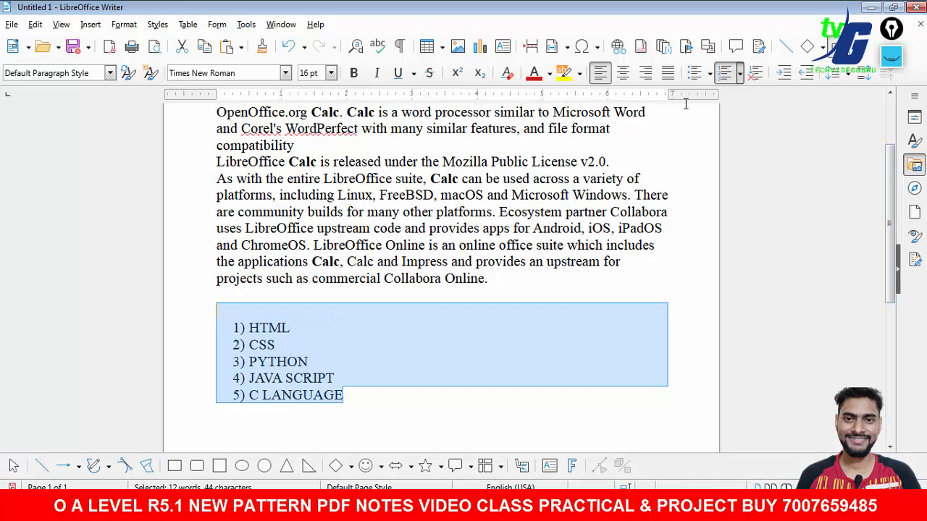
left_click(740, 73)
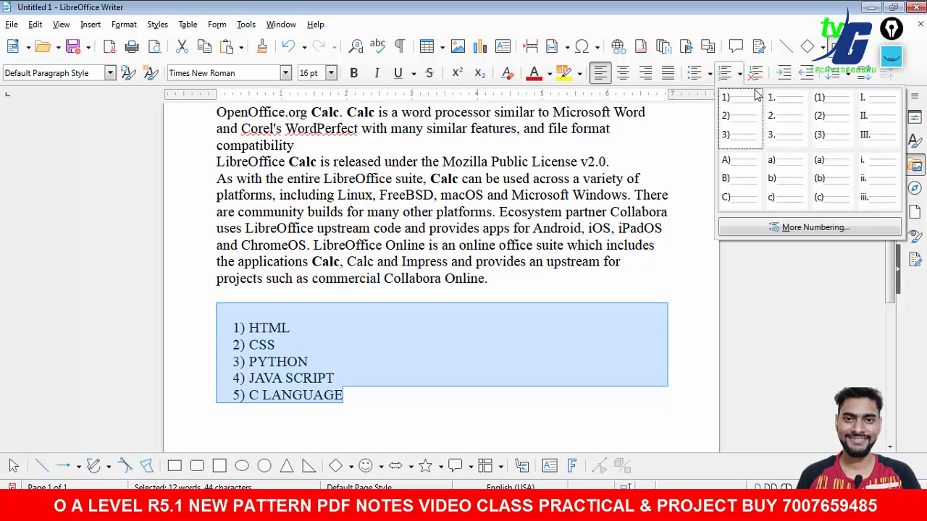
left_click(865, 116)
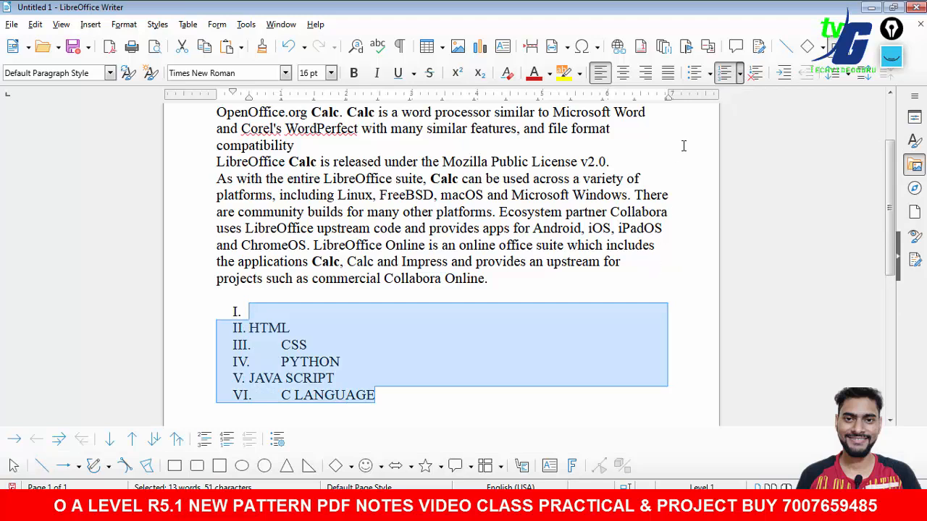
left_click(697, 76)
left_click(710, 75)
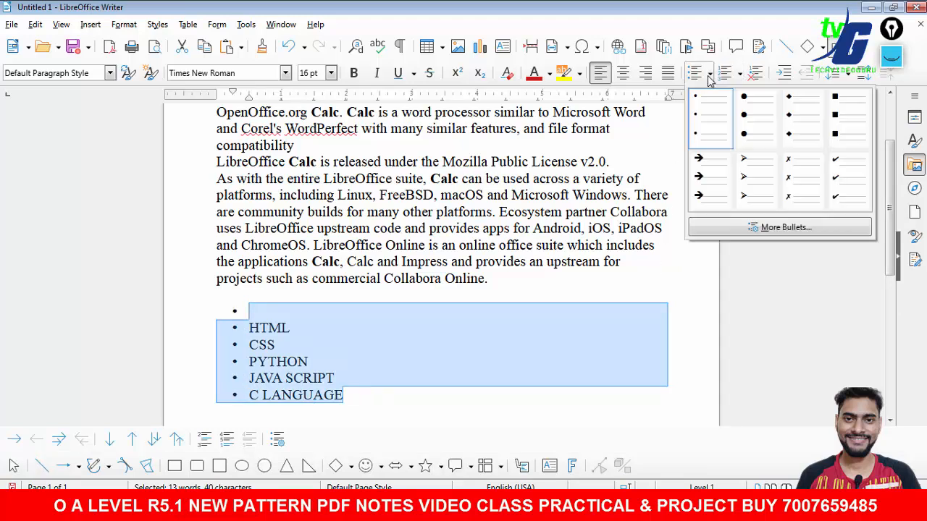
left_click(709, 184)
- Remove the empty bullet line above HTML in the list
left_click(417, 316)
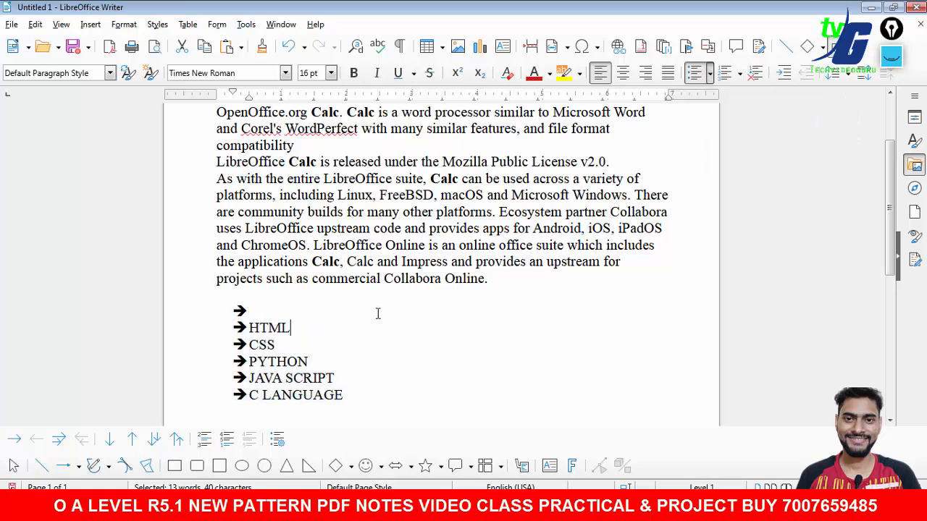
key("BackSpace")
key("BackSpace")
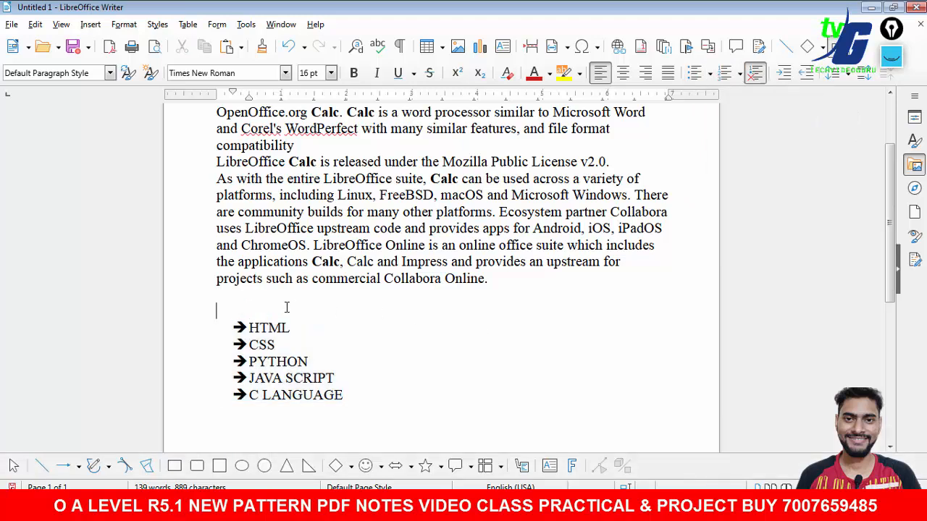
mouse_move(342, 394)
left_mouse_down()
mouse_move(228, 326)
mouse_move(359, 398)
left_mouse_up()
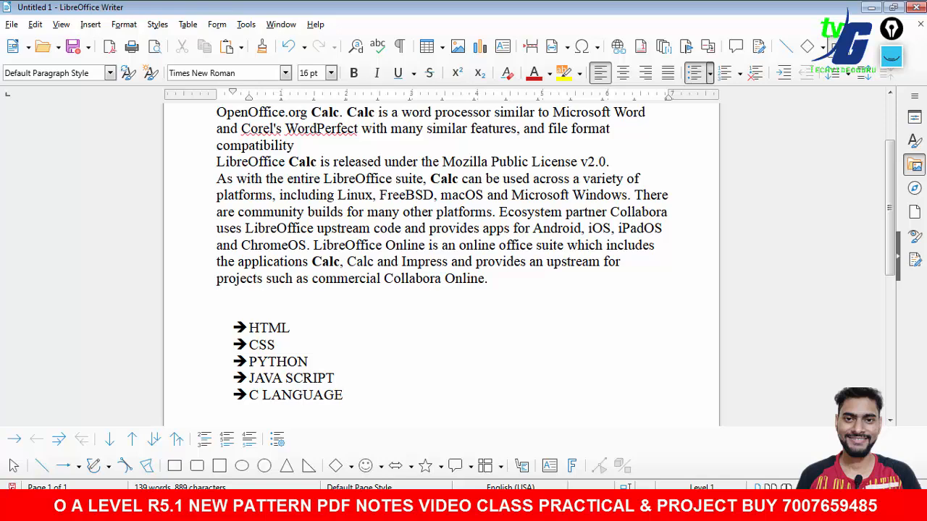
- Review instruction F in the question about underlining the text LibreOffice
left_click(604, 472)
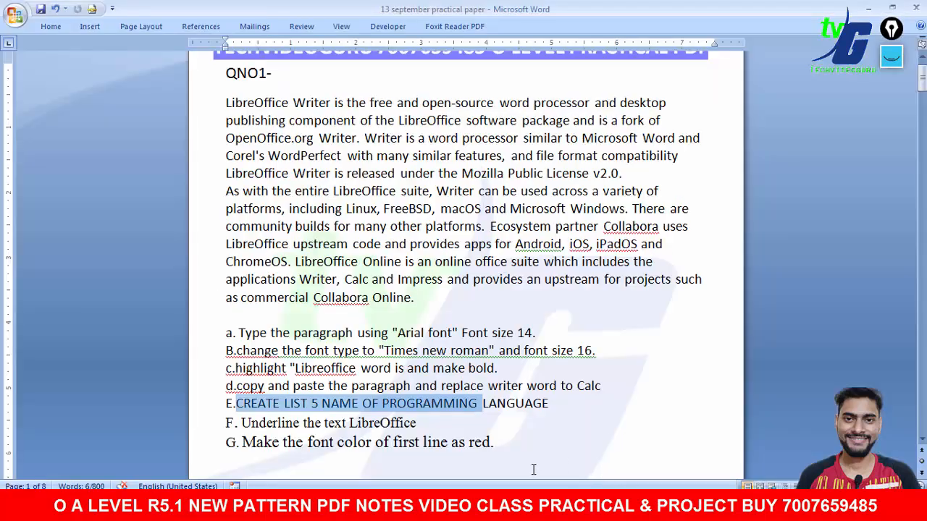
left_click_drag(241, 427, 375, 427)
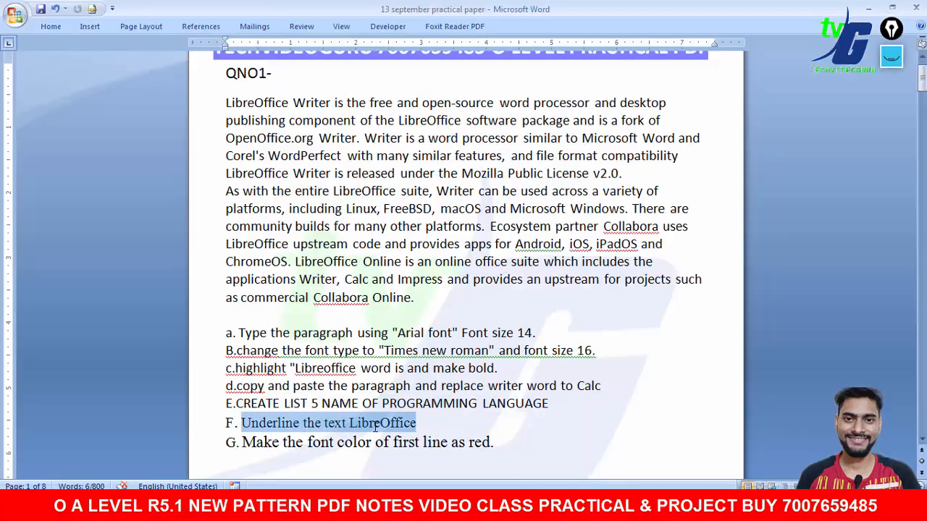
left_click(604, 472)
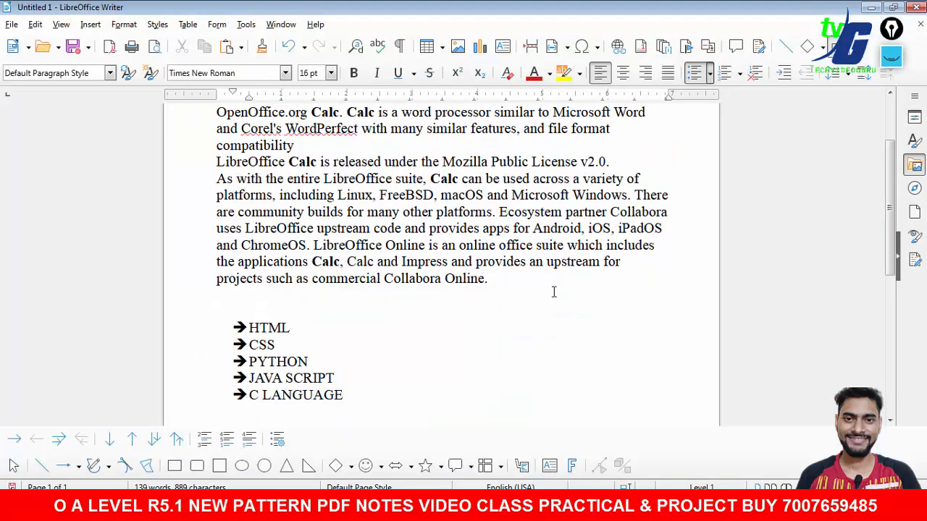
- Try to set up a formatted replacement of LibreOffice with itself in Find and Replace, then close the dialog
scroll(270, 177, "up", 3)
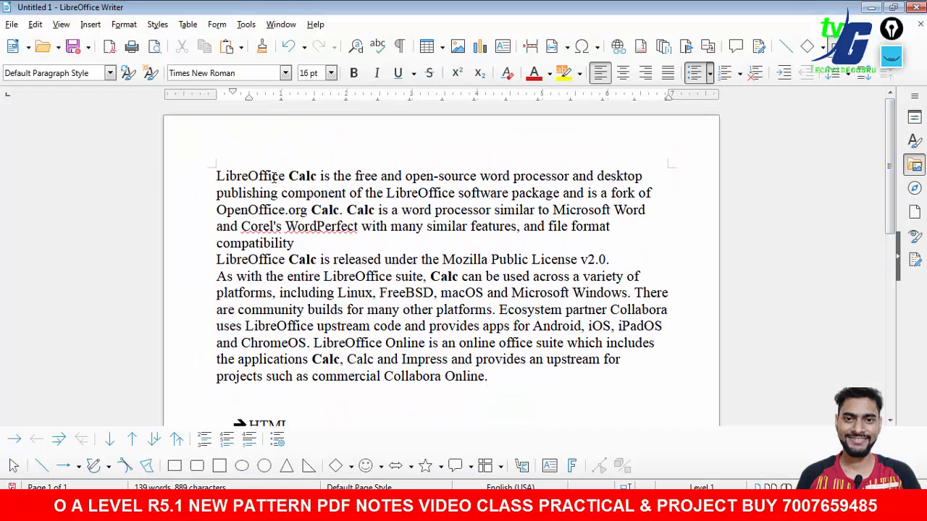
left_click_drag(284, 175, 216, 176)
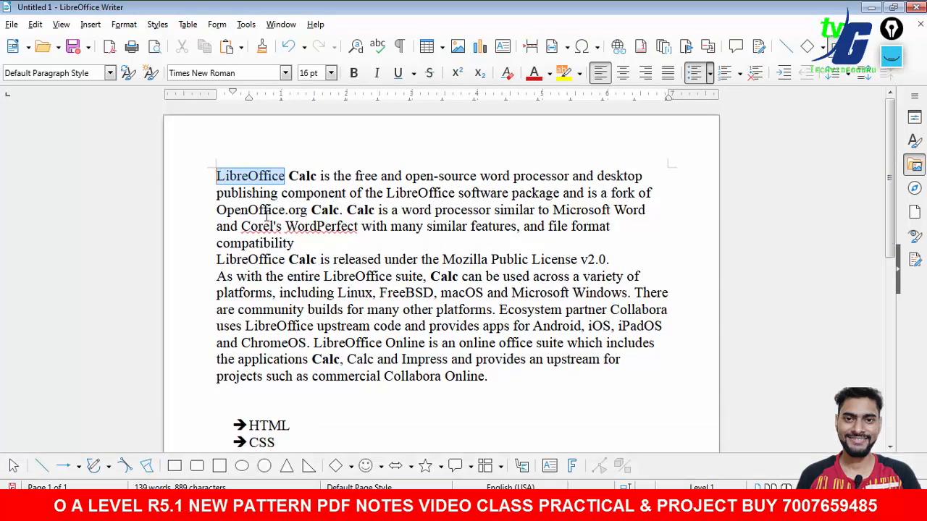
key("ctrl+h")
key("ctrl+c")
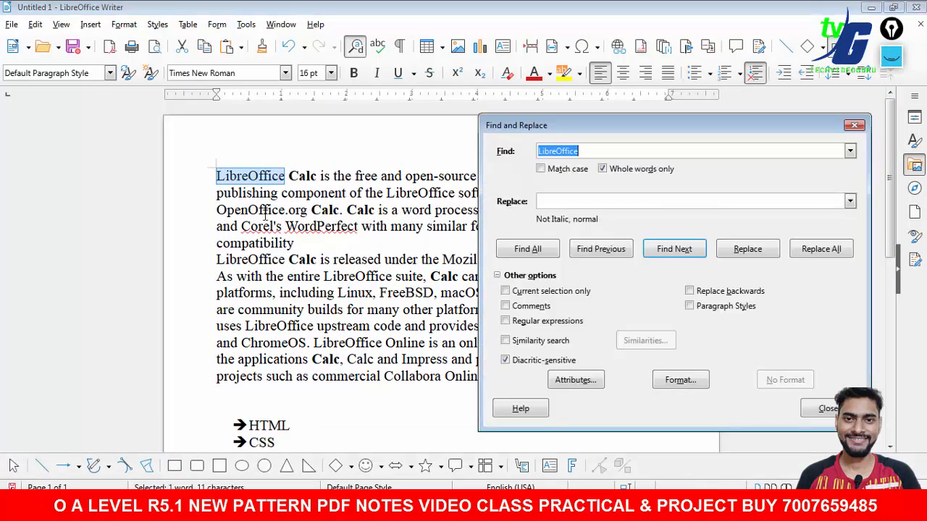
left_click(588, 201)
key("ctrl+v")
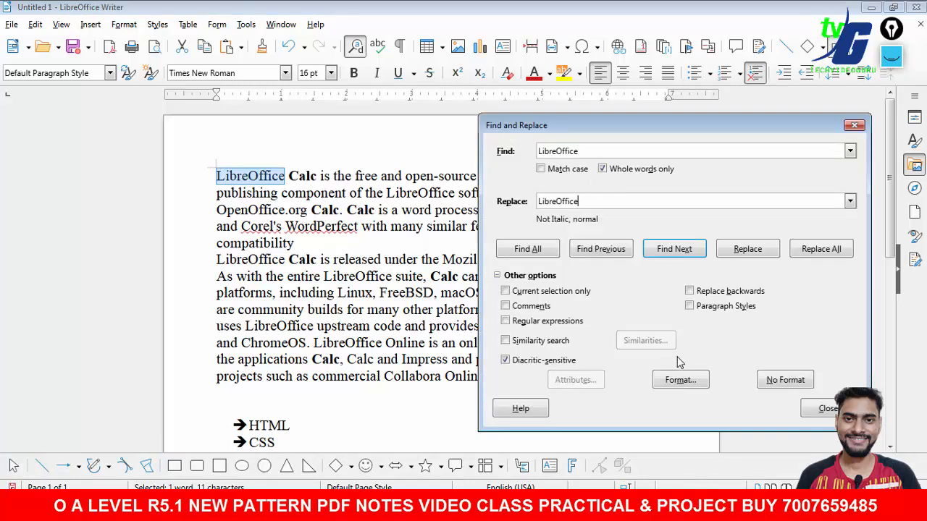
left_click(681, 380)
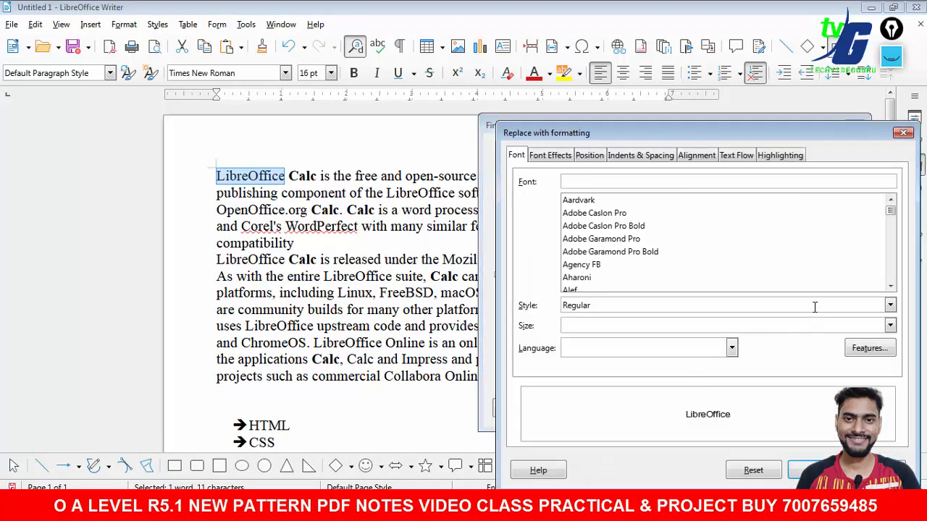
left_click(890, 305)
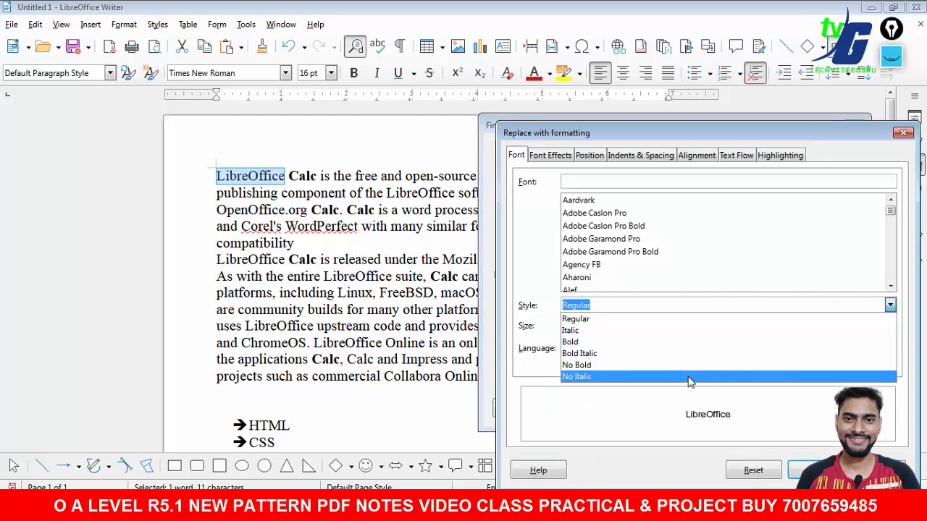
left_click(522, 288)
left_click(890, 326)
left_click(890, 326)
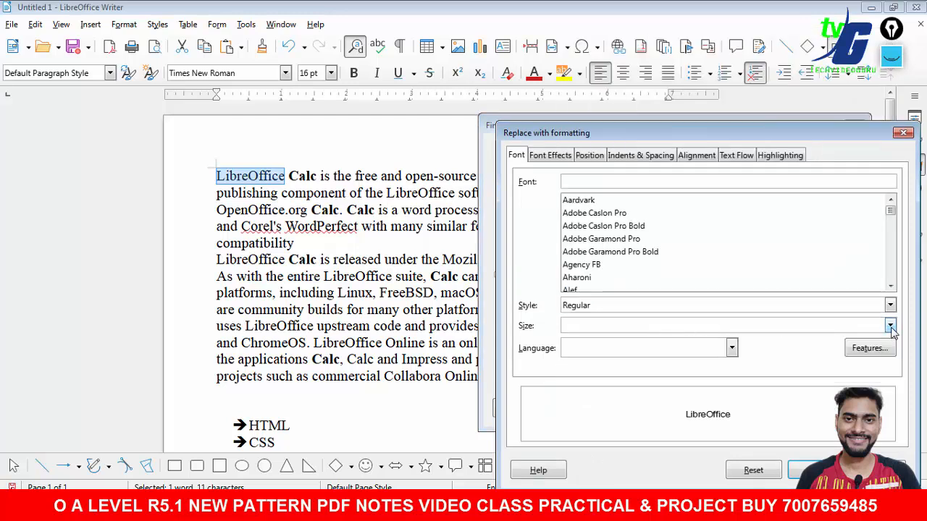
left_click(732, 348)
left_click(796, 362)
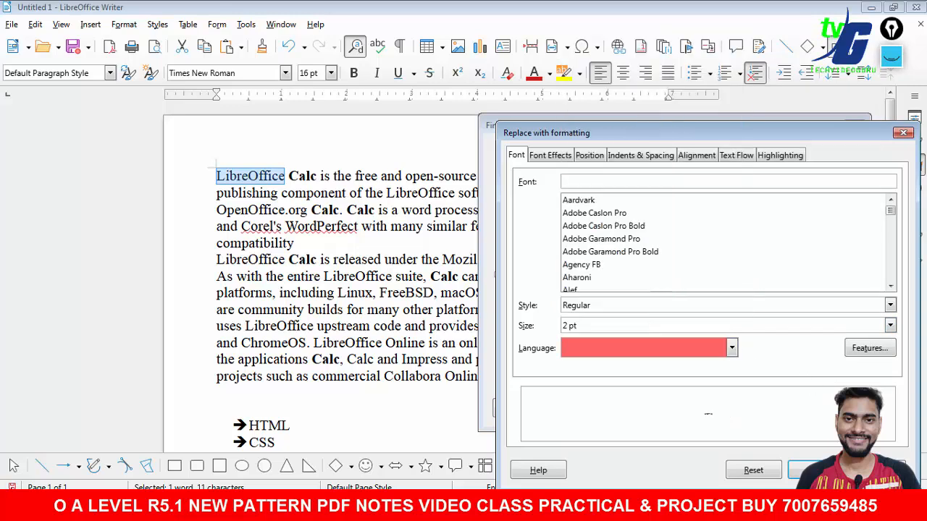
left_click(808, 470)
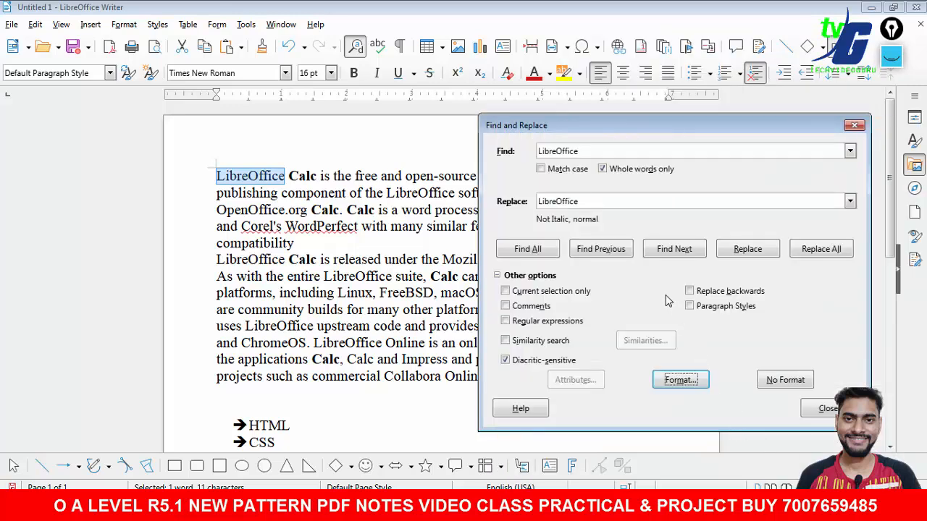
left_click(833, 413)
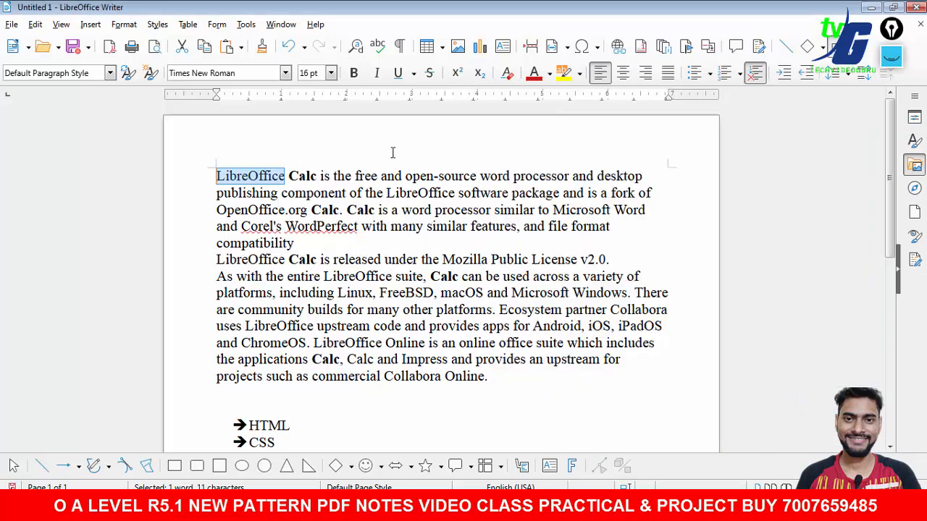
- Underline and bold the LibreOffice words at the start of the first and the sixth lines
left_click(398, 75)
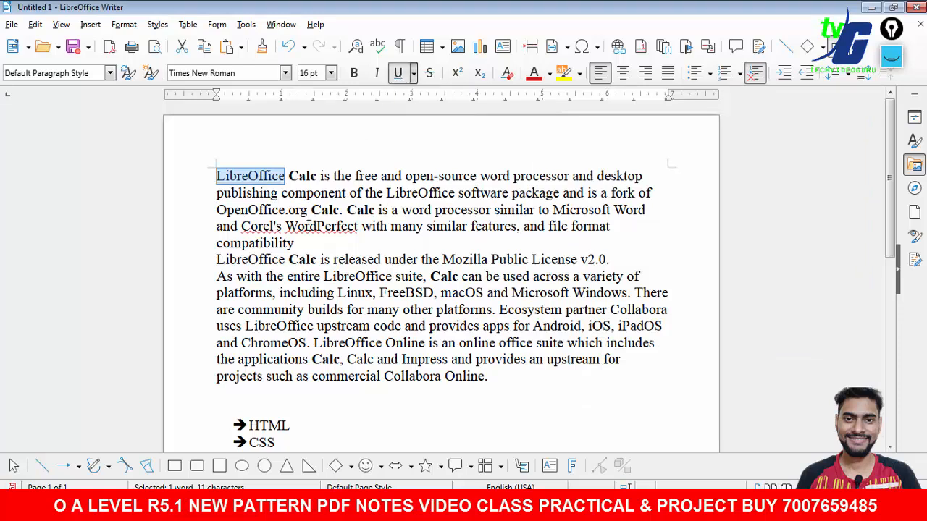
left_click_drag(285, 259, 218, 261)
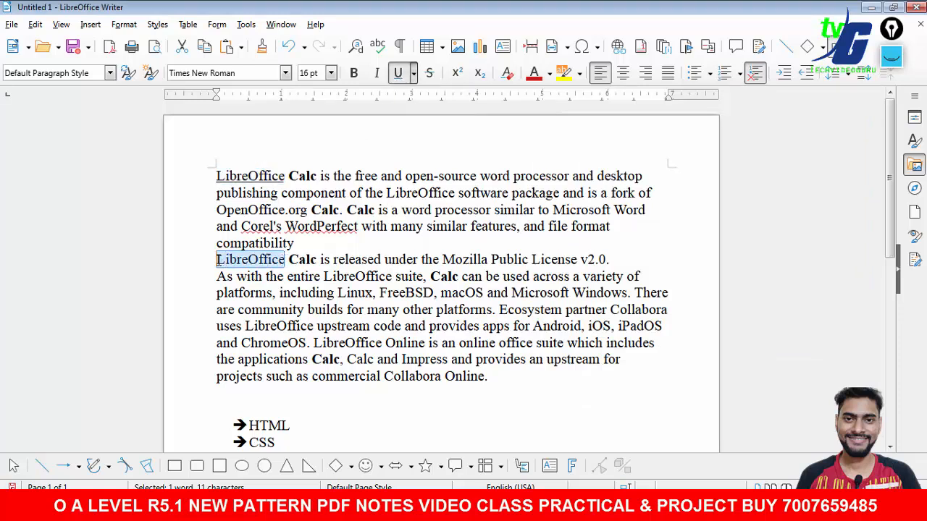
left_click(353, 72)
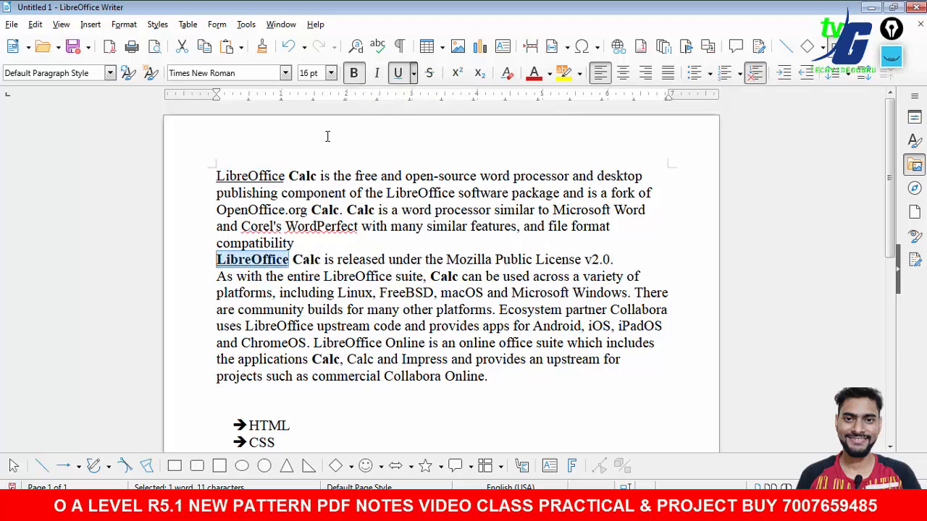
left_click_drag(289, 176, 216, 177)
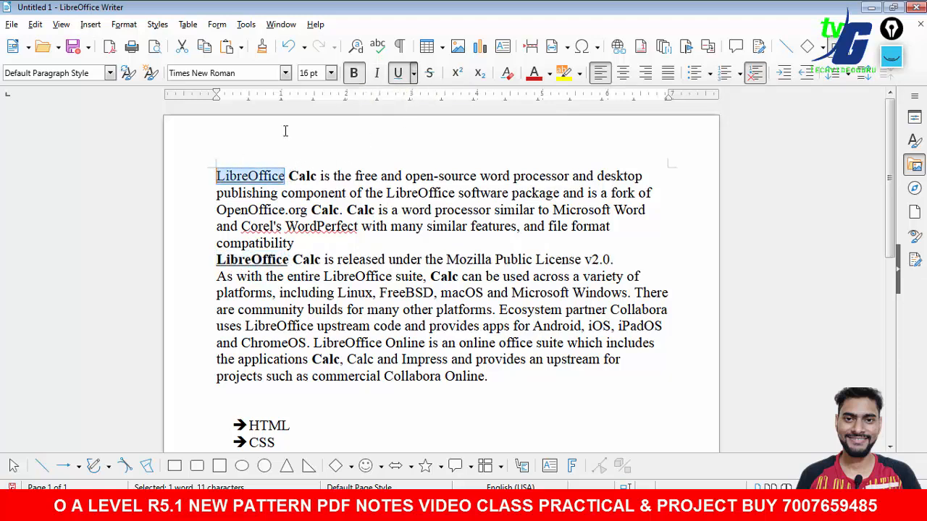
left_click(353, 72)
left_click(362, 244)
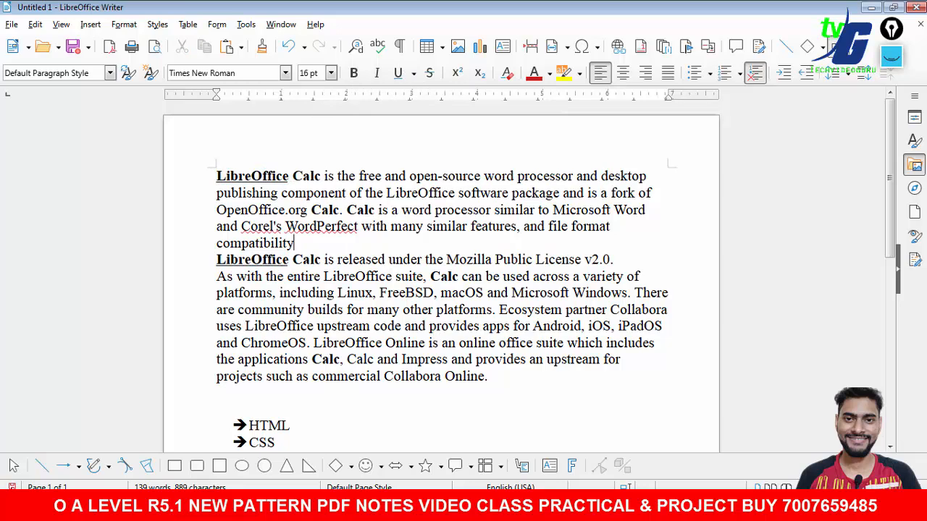
- Review instruction G in the question about making the first line's font colour red
key("alt+Tab")
left_click_drag(498, 443, 259, 444)
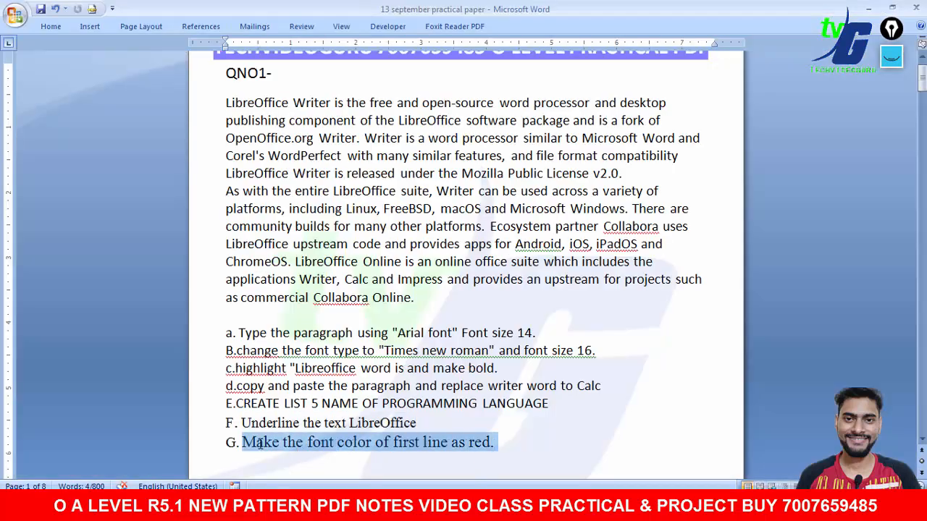
key("alt+Tab")
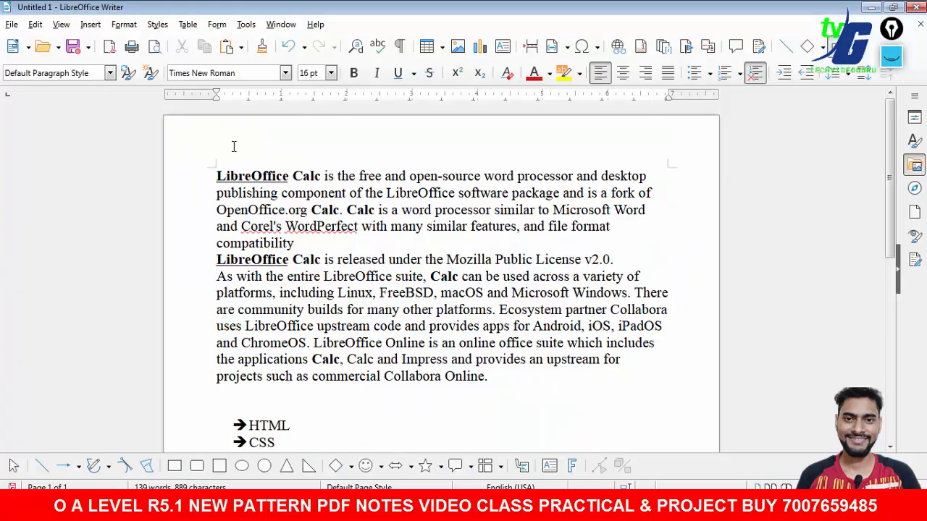
- Highlight the paragraph's first line in red
left_click_drag(216, 176, 643, 176)
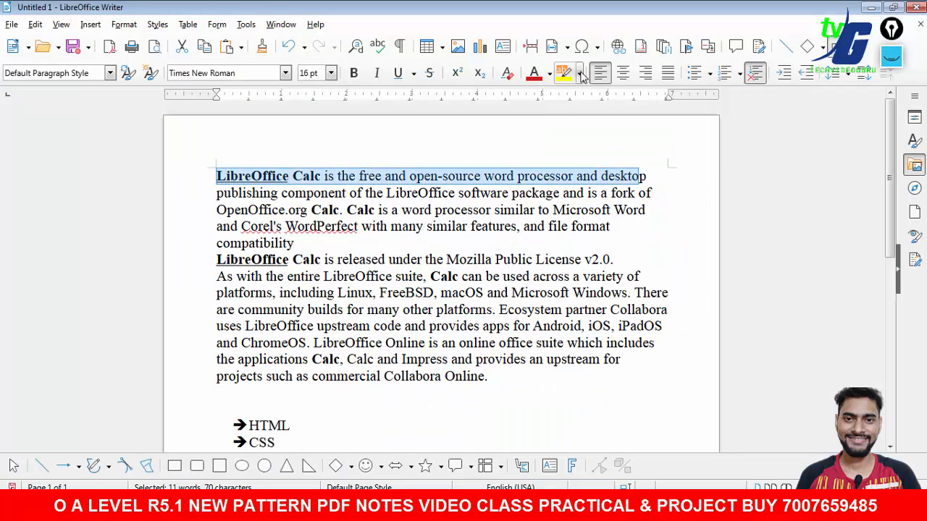
left_click(579, 73)
left_click(610, 168)
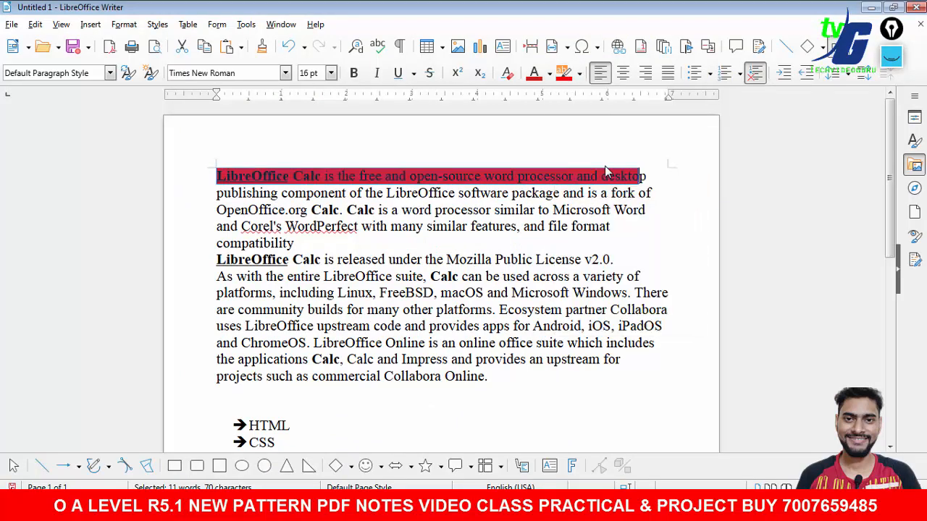
left_click(570, 226)
- Set the font colour of the paragraph's first line to red
left_click_drag(216, 176, 664, 176)
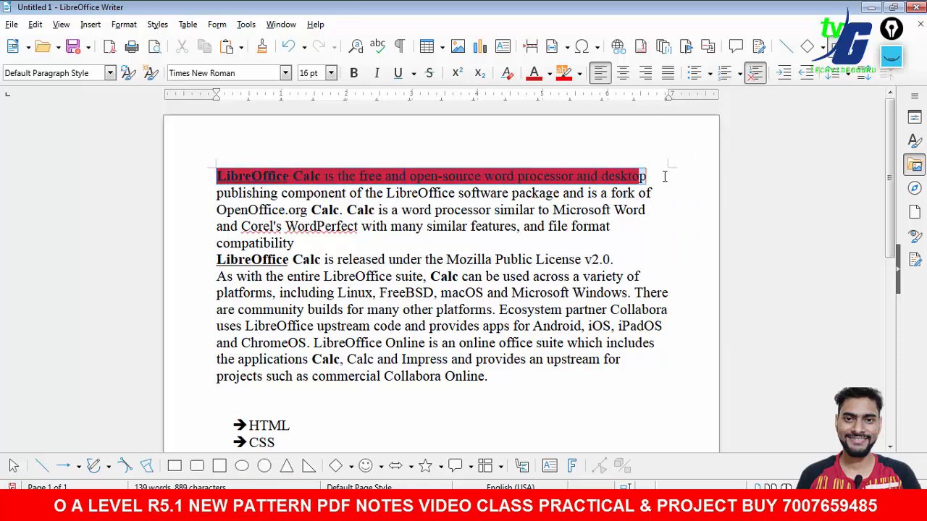
left_click(550, 73)
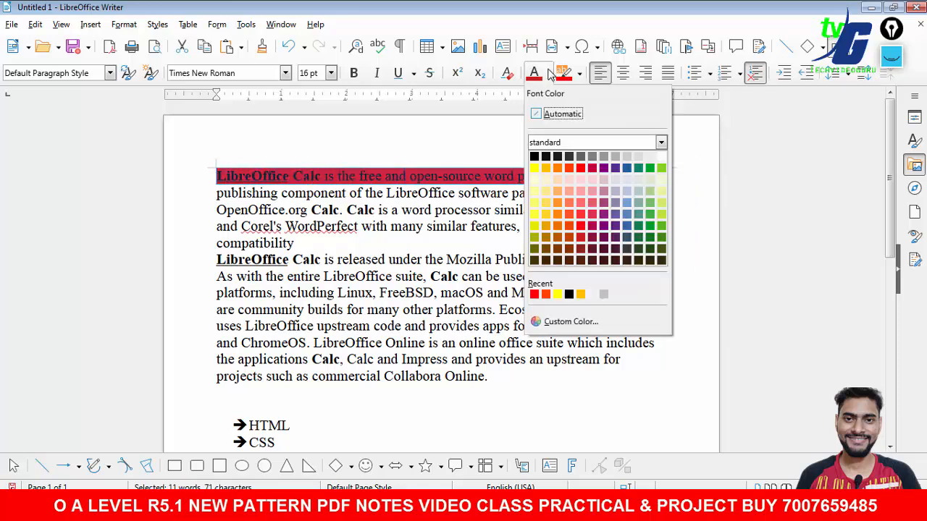
left_click(580, 168)
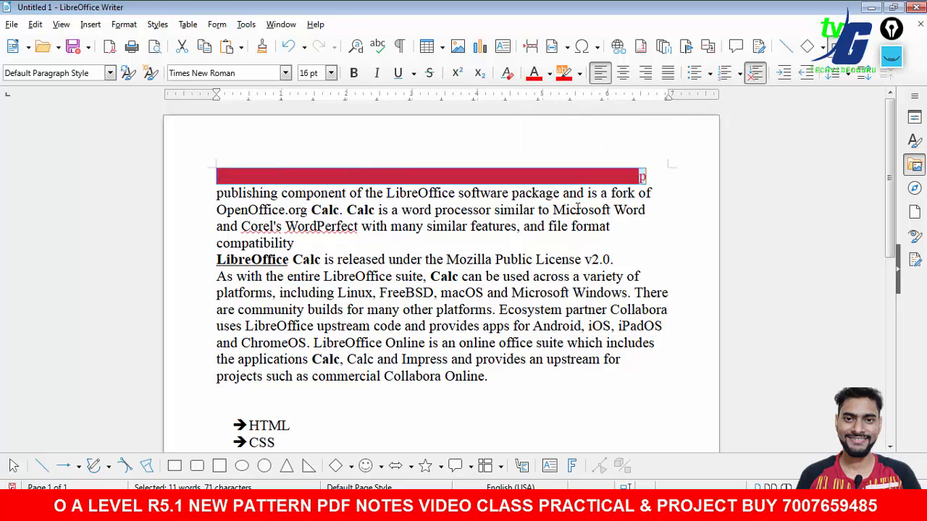
- Remove the highlighting from the first line by setting it to No Fill
left_click_drag(652, 180, 215, 177)
left_click(579, 74)
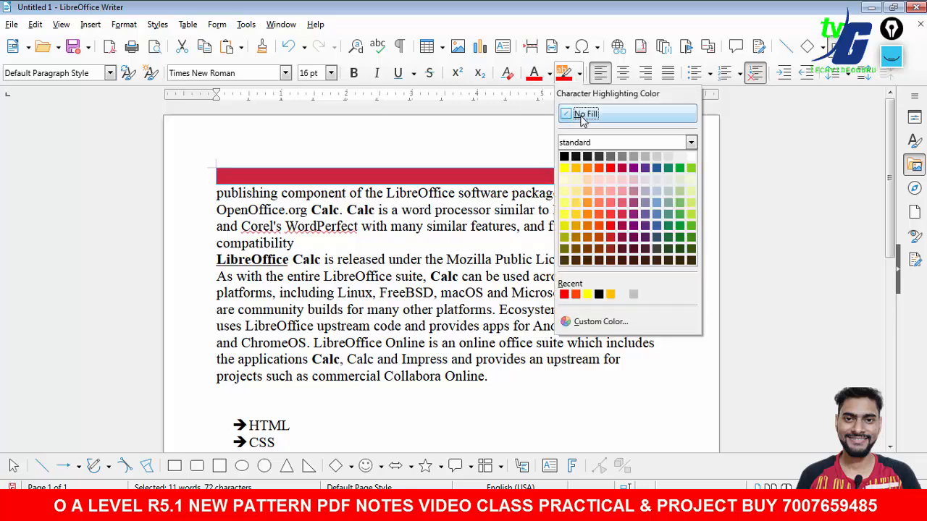
left_click(584, 116)
left_click(679, 212)
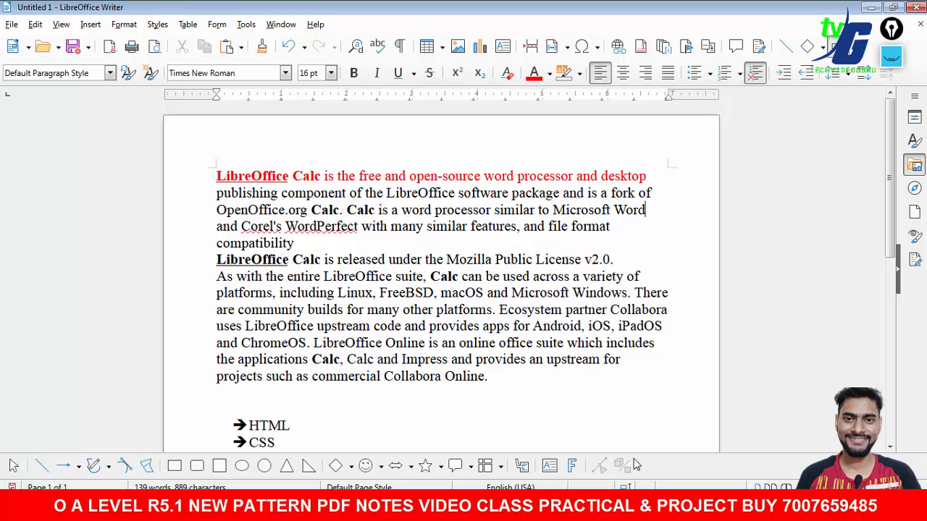
- Switch to the question paper and review instructions a to G
left_click(539, 507)
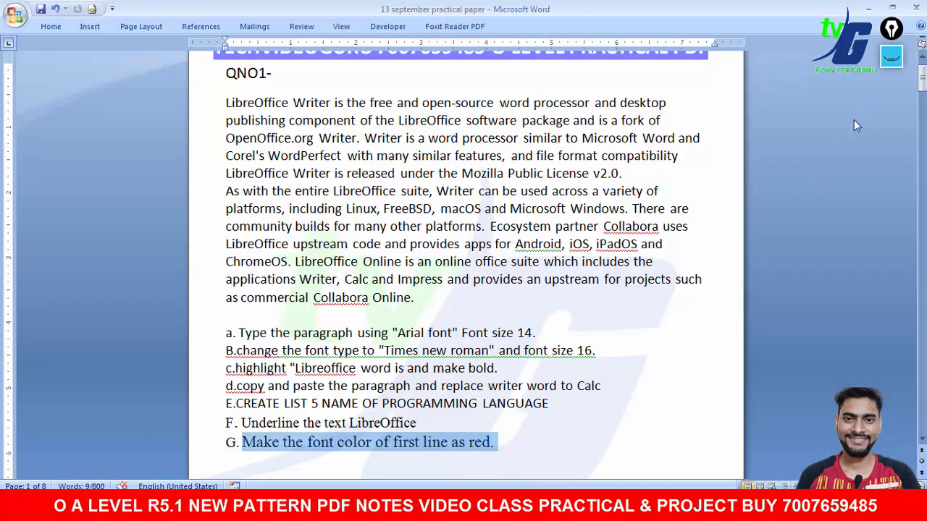
left_click(478, 454)
left_click_drag(225, 334, 497, 440)
left_click(887, 61)
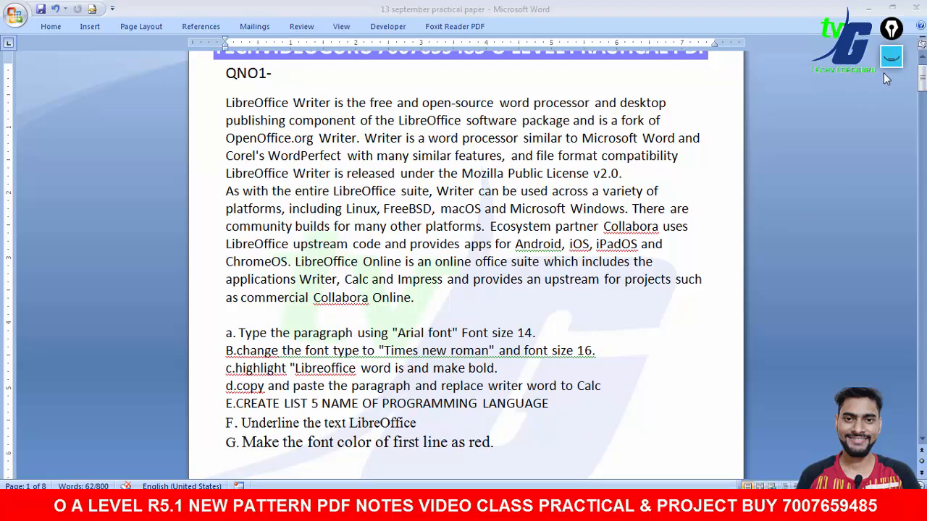
left_click(891, 95)
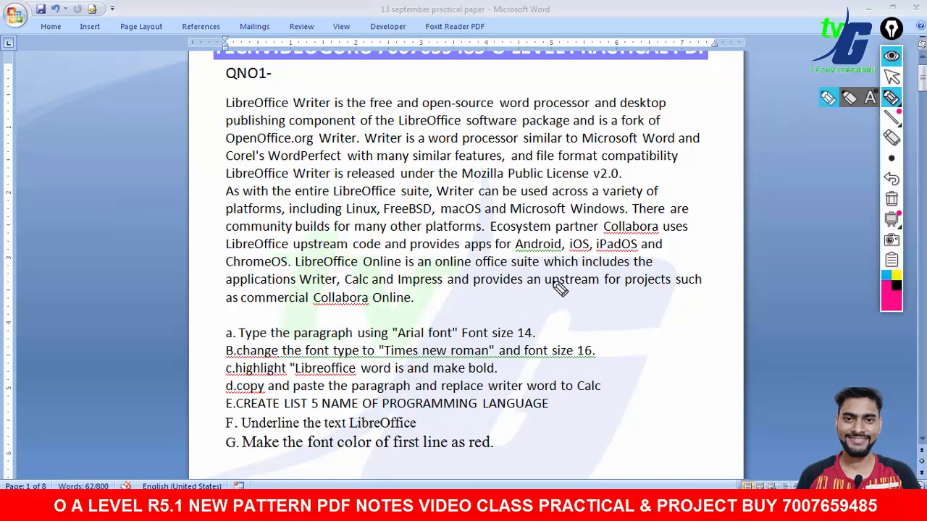
left_click_drag(93, 252, 173, 231)
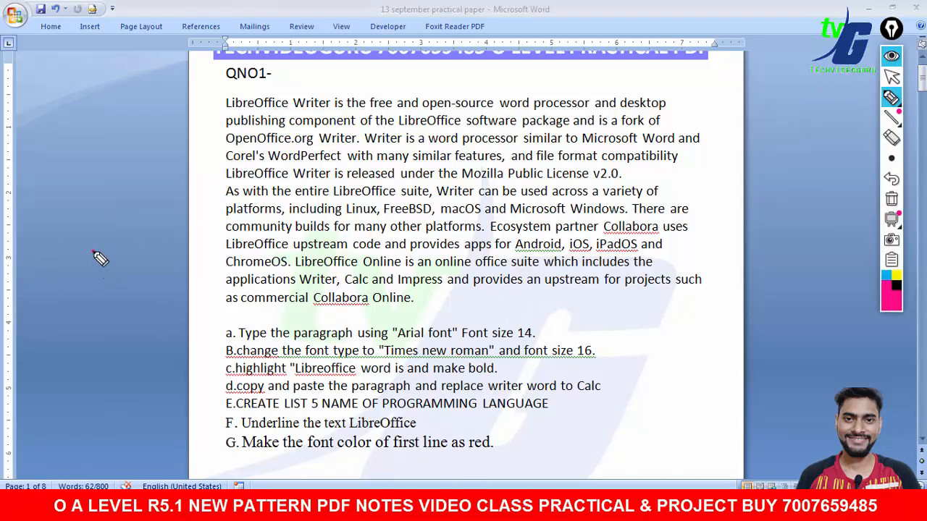
mouse_move(115, 290)
left_mouse_down()
mouse_move(149, 302)
mouse_move(205, 231)
mouse_move(236, 248)
mouse_move(303, 231)
left_mouse_up()
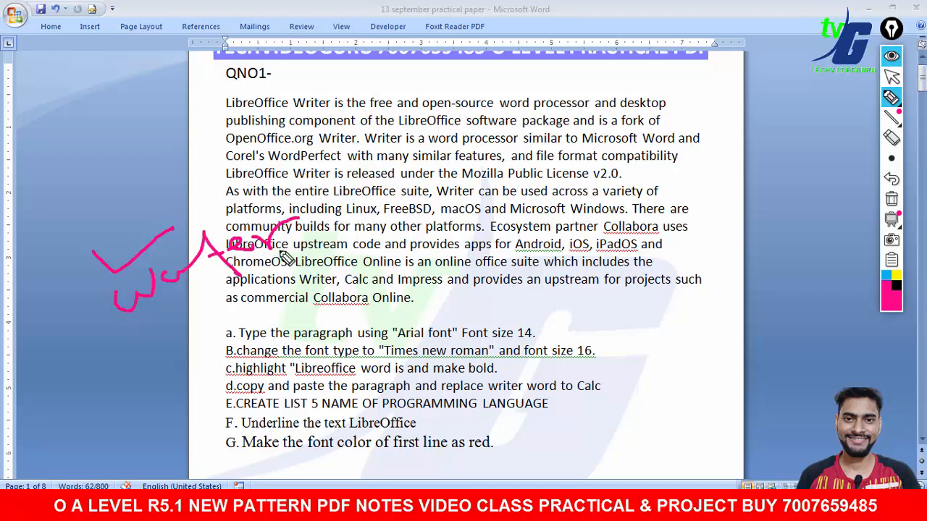
mouse_move(174, 351)
left_mouse_down()
mouse_move(186, 332)
mouse_move(254, 305)
mouse_move(267, 317)
left_mouse_up()
left_click_drag(250, 292, 292, 305)
left_click_drag(159, 363, 360, 292)
left_click_drag(356, 272, 376, 282)
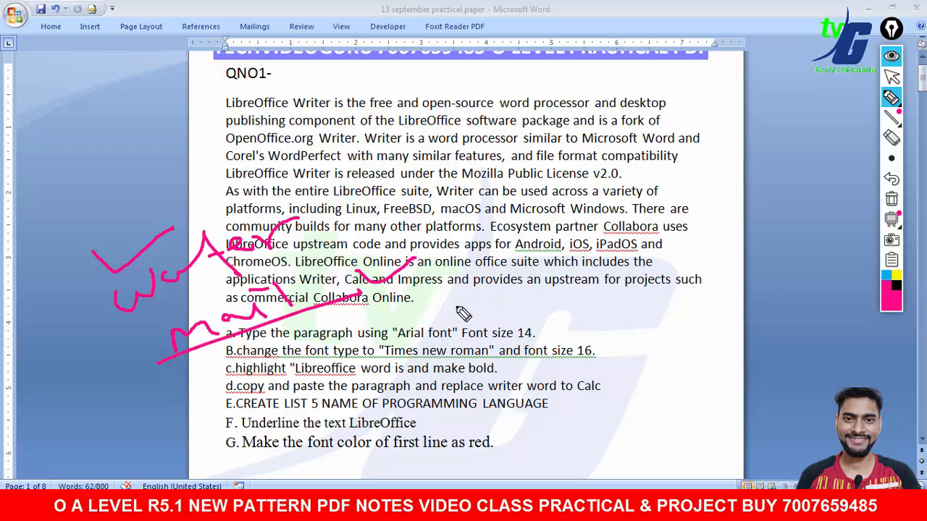
mouse_move(554, 123)
left_mouse_down()
mouse_move(579, 187)
mouse_move(592, 425)
mouse_move(578, 425)
left_mouse_up()
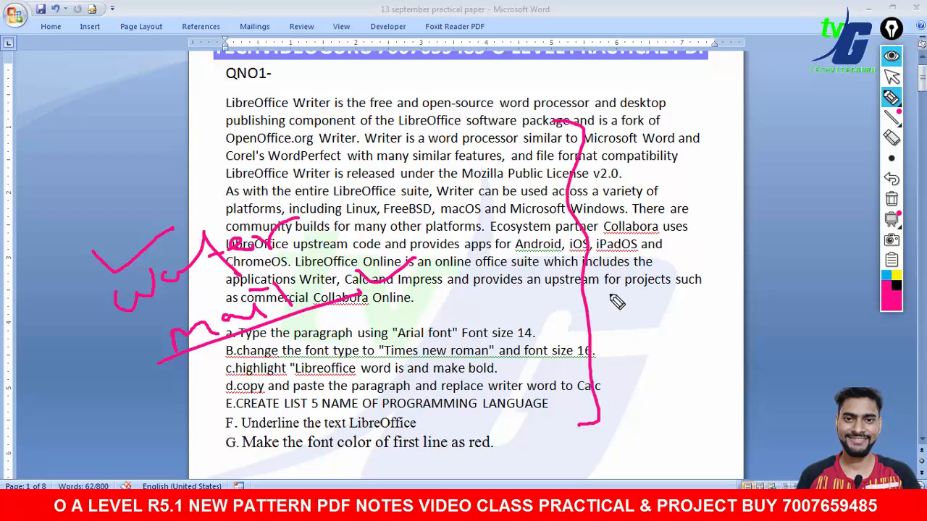
mouse_move(636, 154)
left_mouse_down()
mouse_move(664, 219)
mouse_move(713, 190)
mouse_move(732, 156)
mouse_move(746, 172)
left_mouse_up()
left_click_drag(663, 255, 667, 338)
mouse_move(662, 253)
left_mouse_down()
mouse_move(808, 236)
mouse_move(823, 337)
mouse_move(668, 346)
left_mouse_up()
left_click_drag(690, 295, 758, 278)
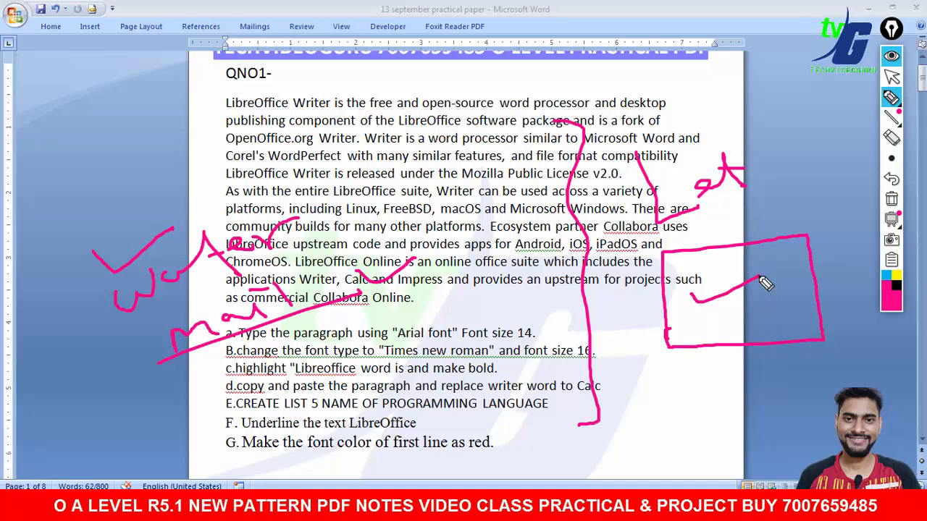
left_click(893, 205)
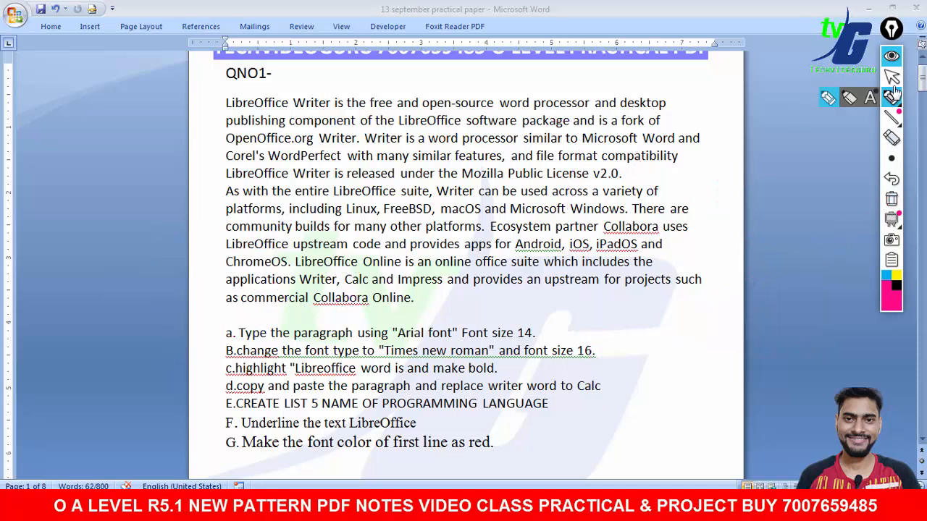
left_click(891, 76)
key("alt+Tab")
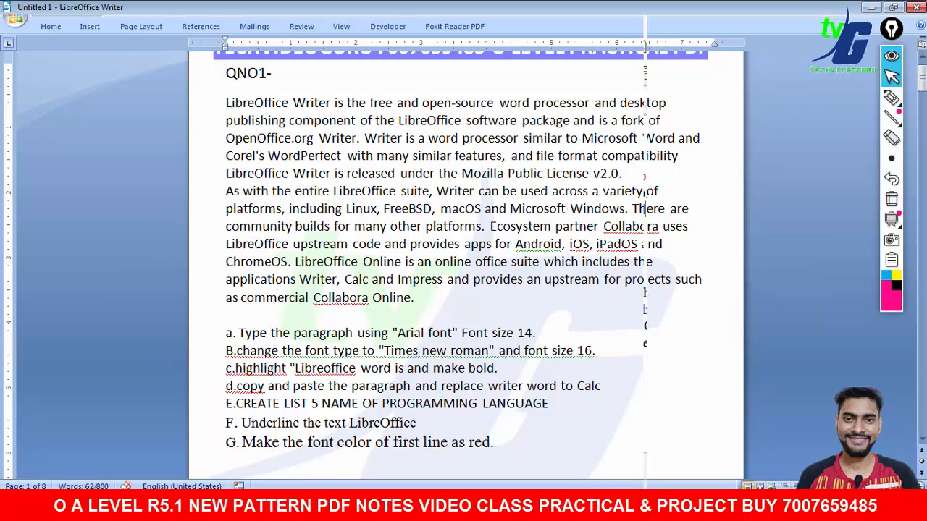
left_click_drag(891, 30, 852, 69)
mouse_move(891, 112)
left_mouse_down()
mouse_move(891, 143)
mouse_move(890, 114)
left_mouse_up()
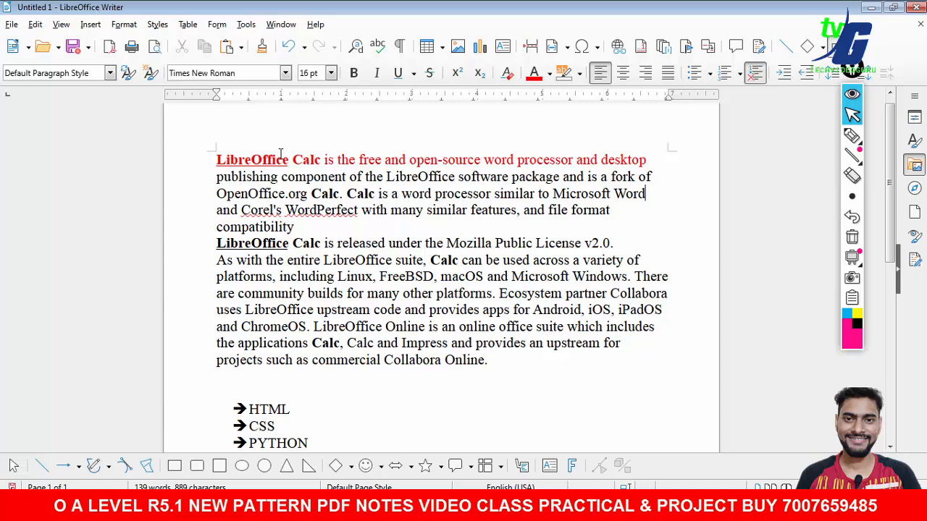
left_click(125, 26)
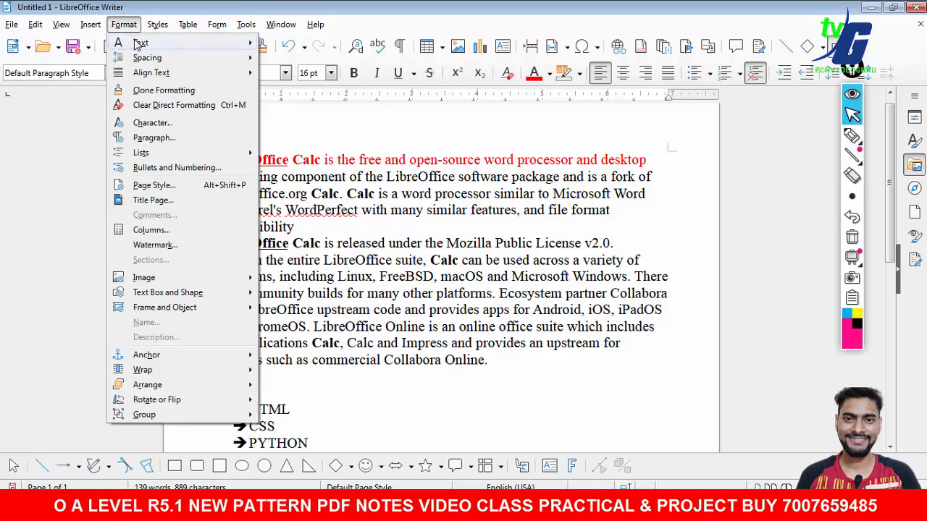
mouse_move(139, 45)
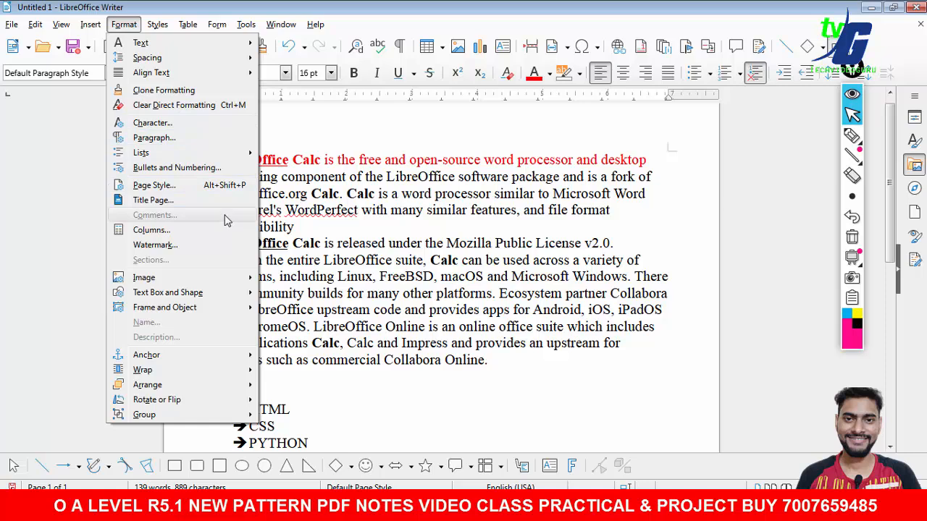
left_click(542, 372)
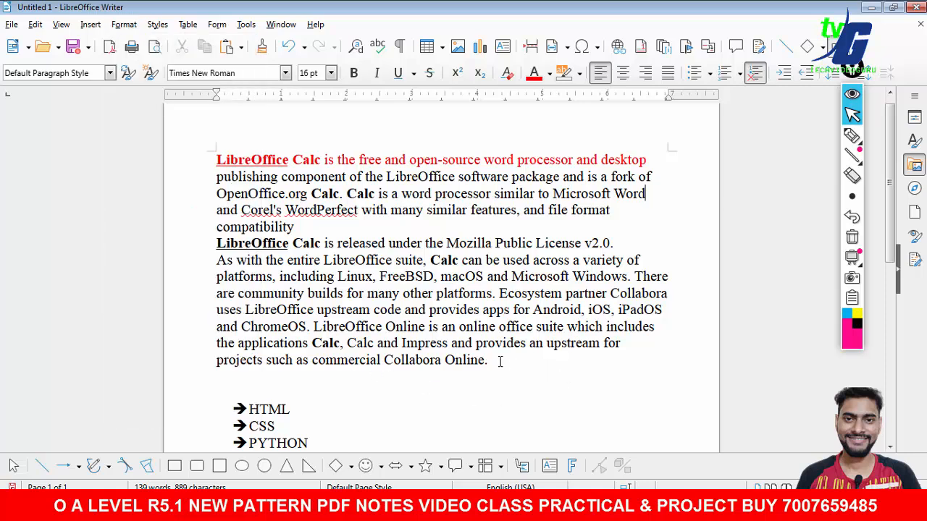
left_click(851, 136)
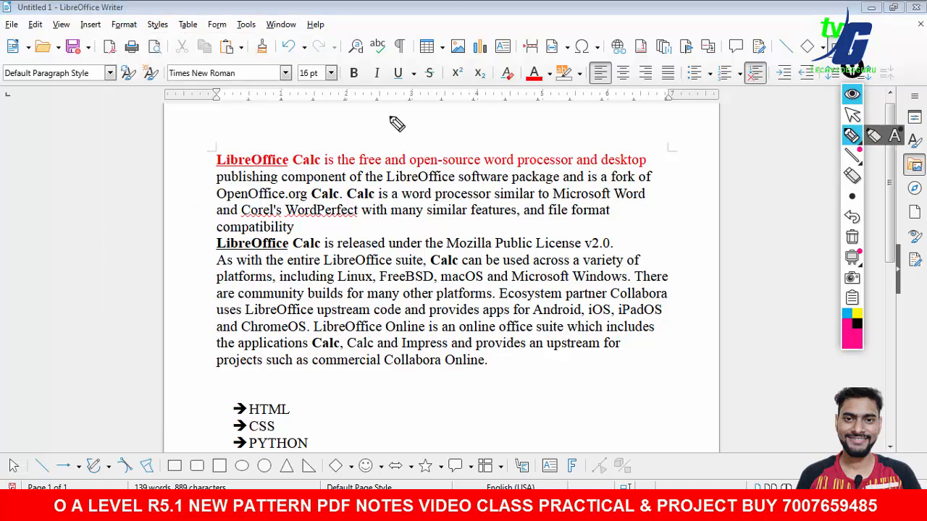
left_click_drag(388, 114, 510, 122)
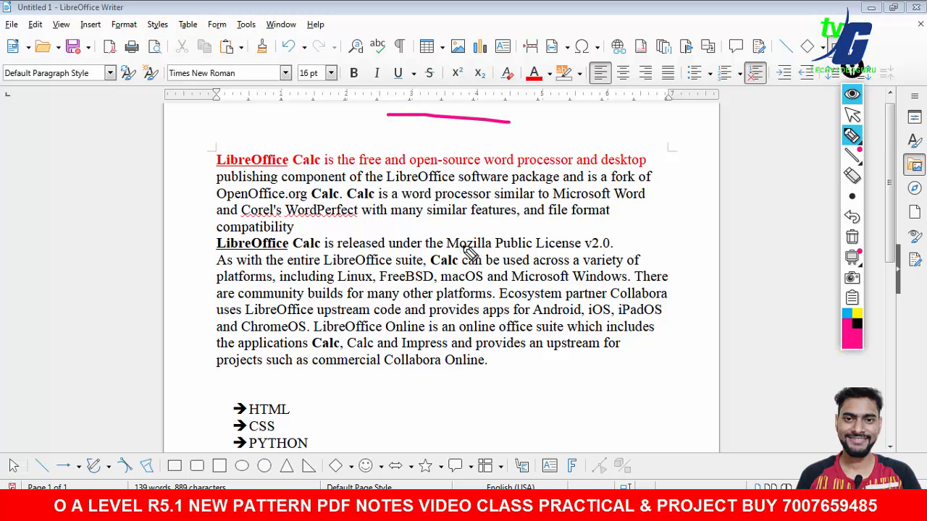
left_click_drag(388, 114, 480, 101)
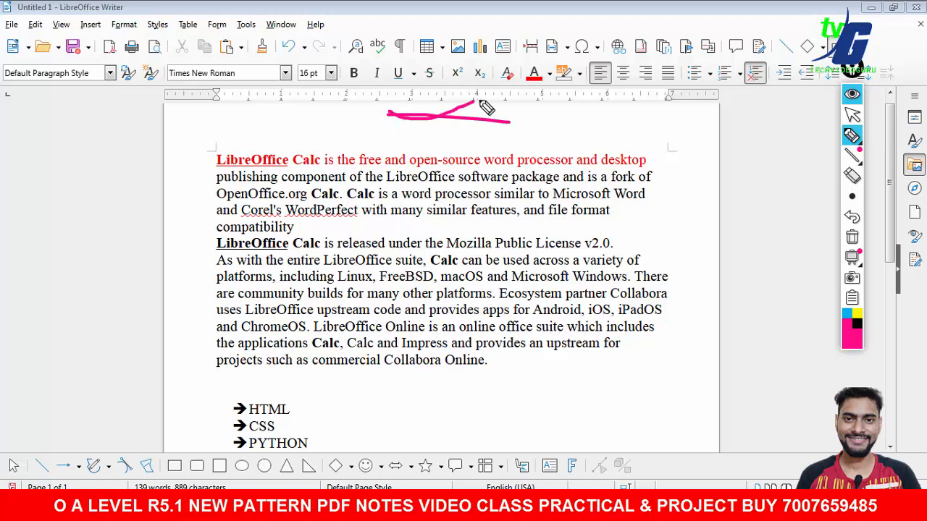
left_click_drag(425, 439, 480, 430)
left_click(851, 237)
left_click(851, 114)
- Draw a large rectangle below the programming language list, along with a couple of smaller rectangles
scroll(889, 195, "down", 3)
left_click_drag(889, 196, 889, 234)
left_click(220, 466)
mouse_move(446, 215)
left_mouse_down()
mouse_move(529, 278)
mouse_move(594, 304)
mouse_move(649, 284)
mouse_move(628, 290)
left_mouse_up()
mouse_move(447, 308)
left_mouse_down()
mouse_move(408, 308)
mouse_move(441, 292)
left_mouse_up()
left_click_drag(494, 215, 494, 278)
left_click(703, 314)
left_click(441, 343)
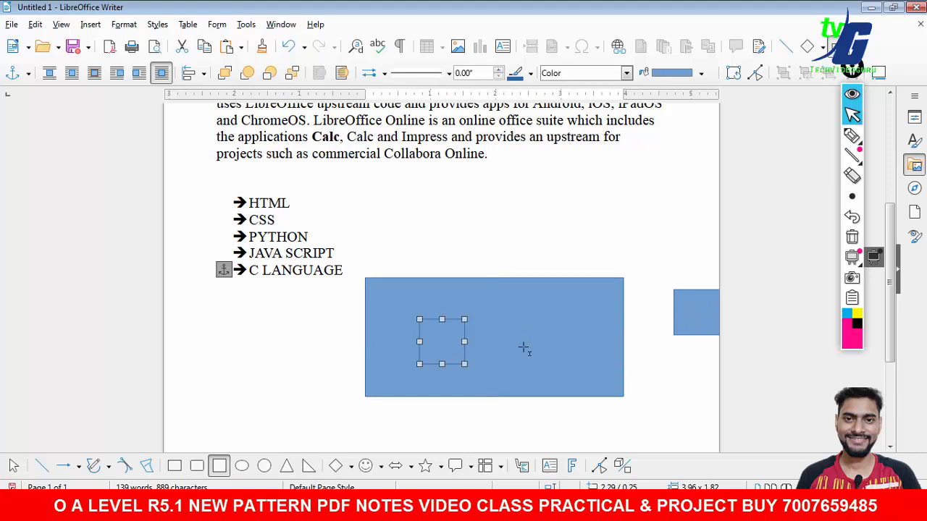
- Delete the two small rectangles and move the large rectangle just below the list
right_click(654, 355)
left_click(651, 362)
left_click(451, 341)
left_click(653, 330)
left_click(677, 319)
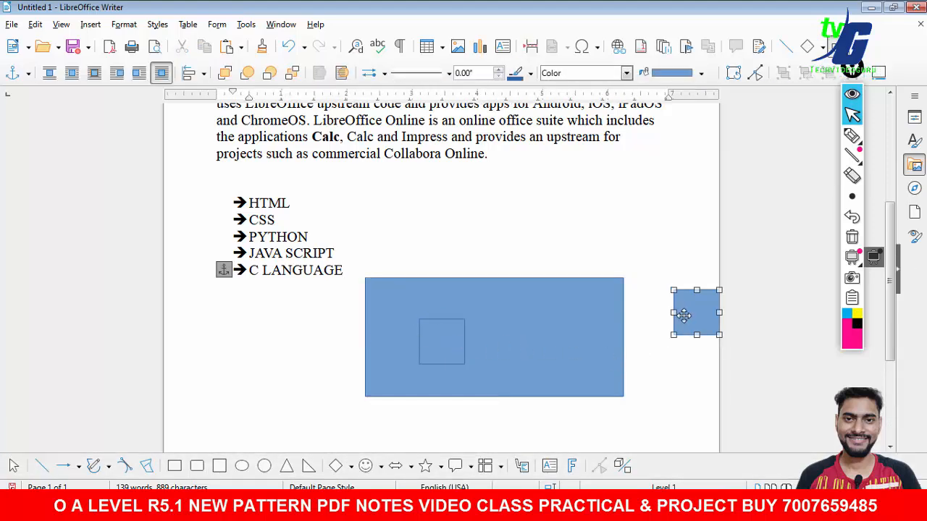
key("Delete")
left_click(447, 352)
key("Delete")
left_click_drag(488, 352, 395, 371)
left_click(556, 300)
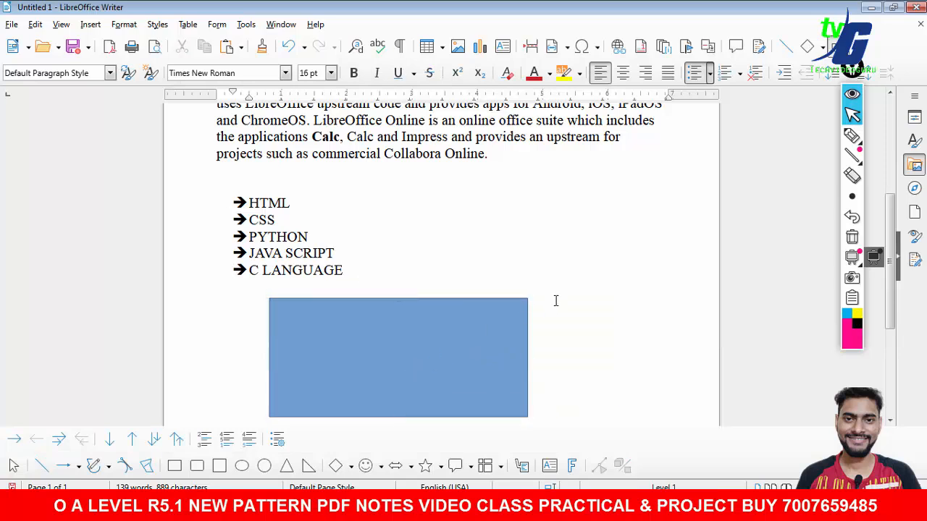
- Append the letter O to the end of the C LANGUAGE list item
left_click_drag(890, 269, 892, 353)
scroll(397, 389, "up", 3)
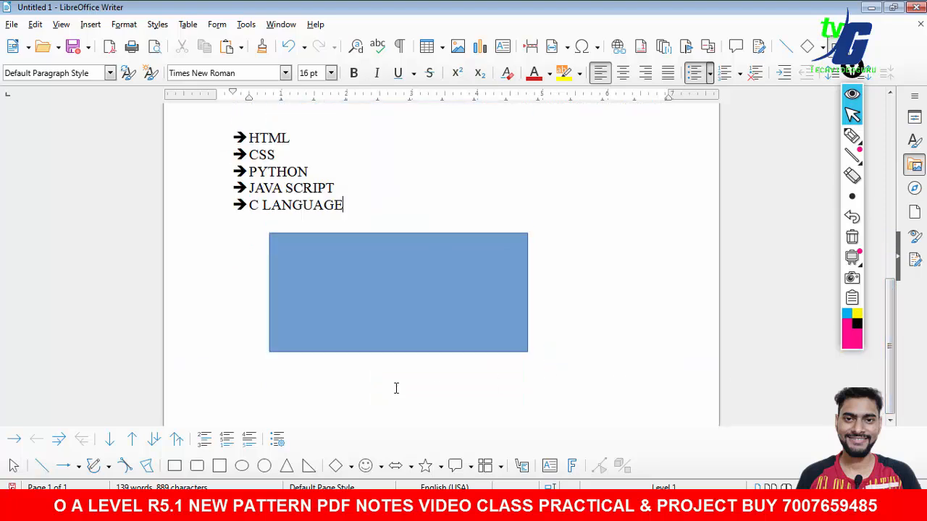
scroll(506, 415, "down", 3)
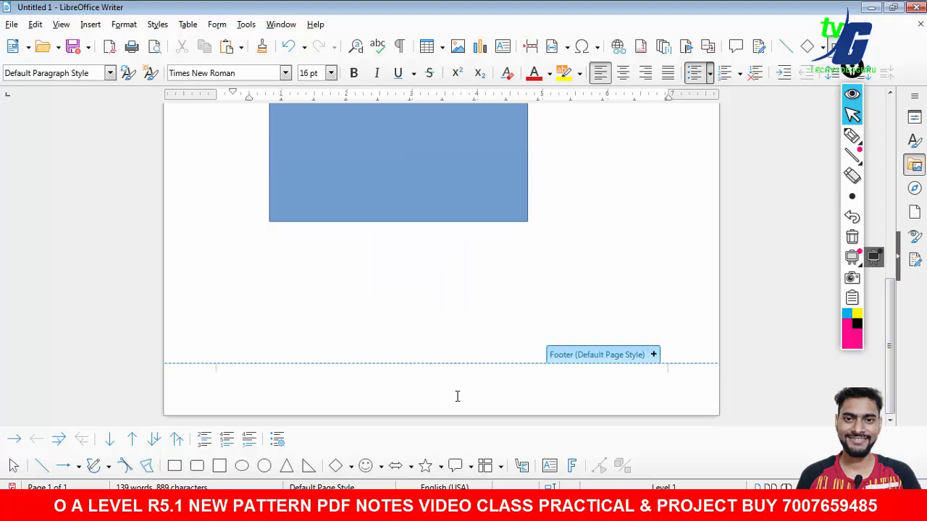
type("O")
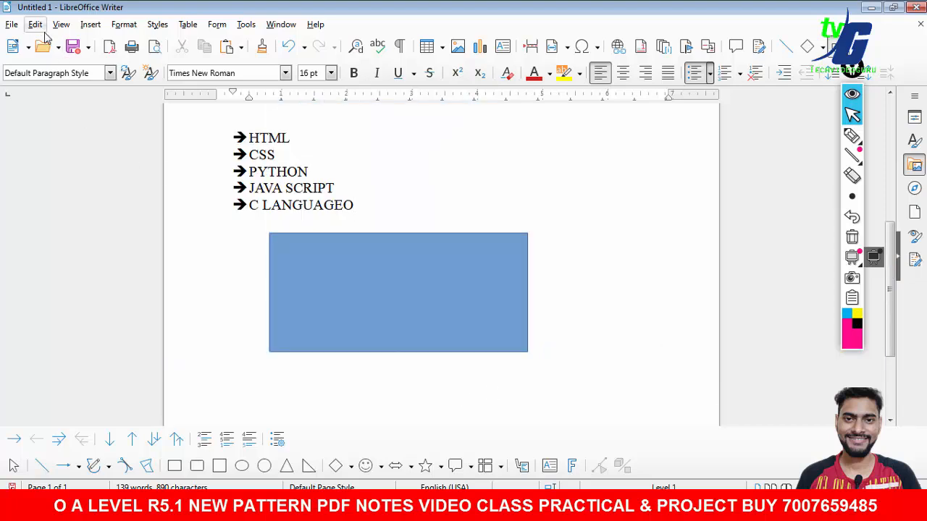
left_click(90, 24)
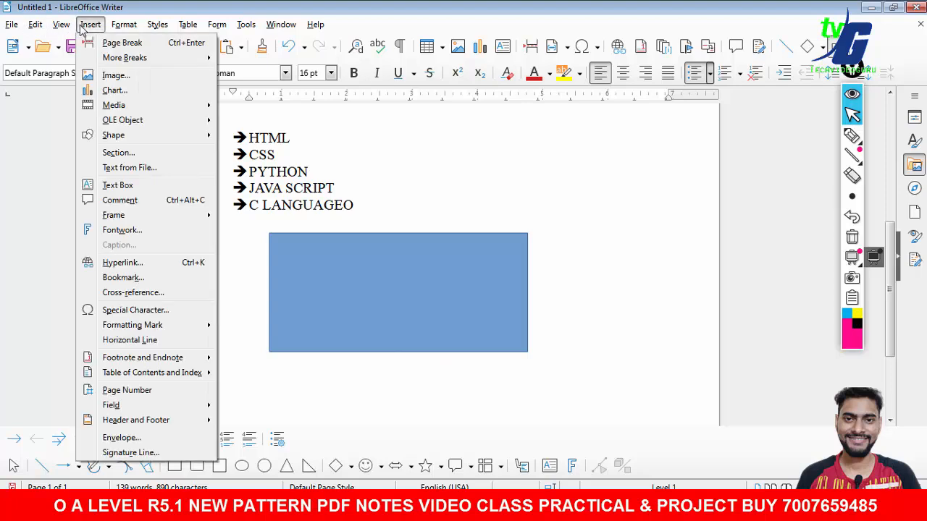
left_click(134, 394)
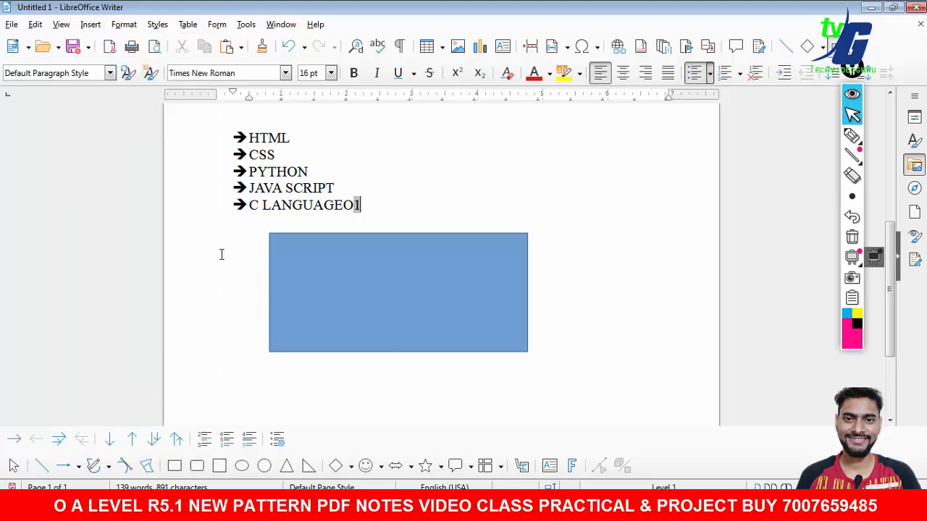
key("BackSpace")
- Compare the whole document against the question paper's instructions
scroll(441, 265, "down", 7)
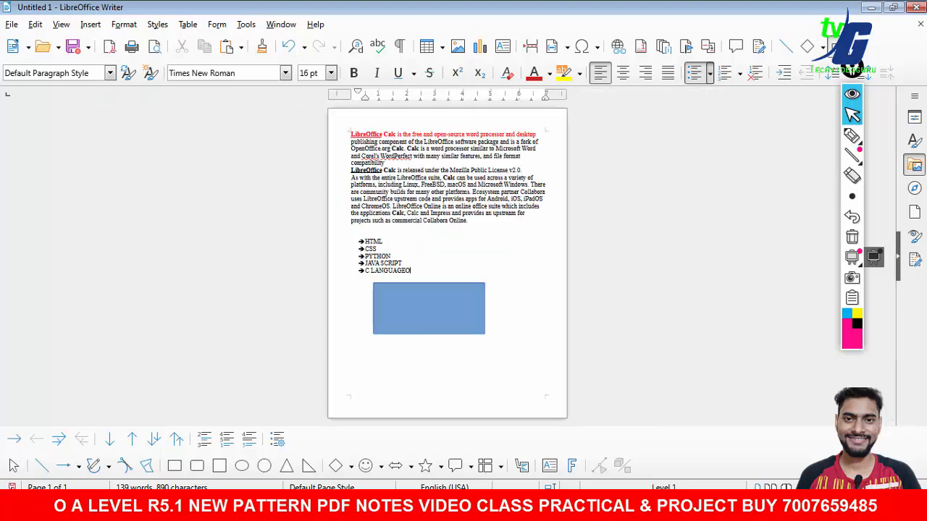
scroll(442, 265, "up", 2)
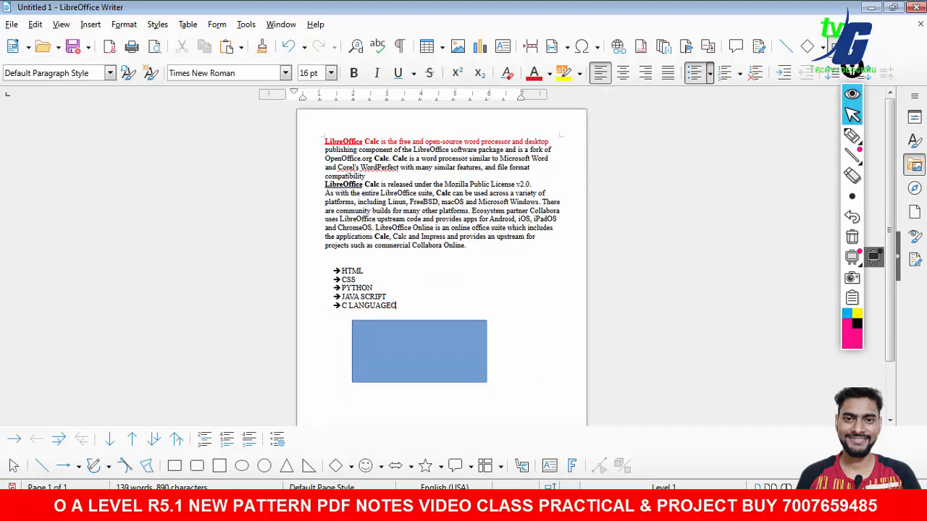
left_click(455, 508)
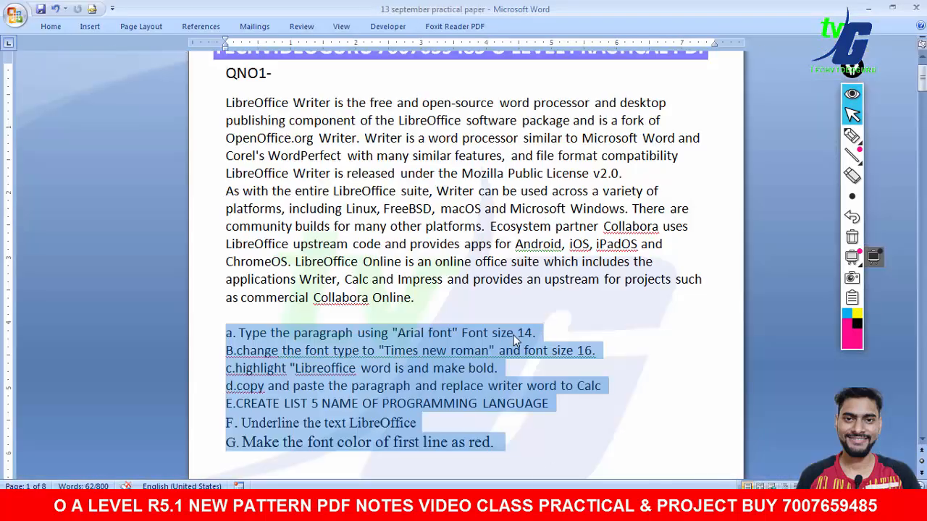
left_click(514, 336)
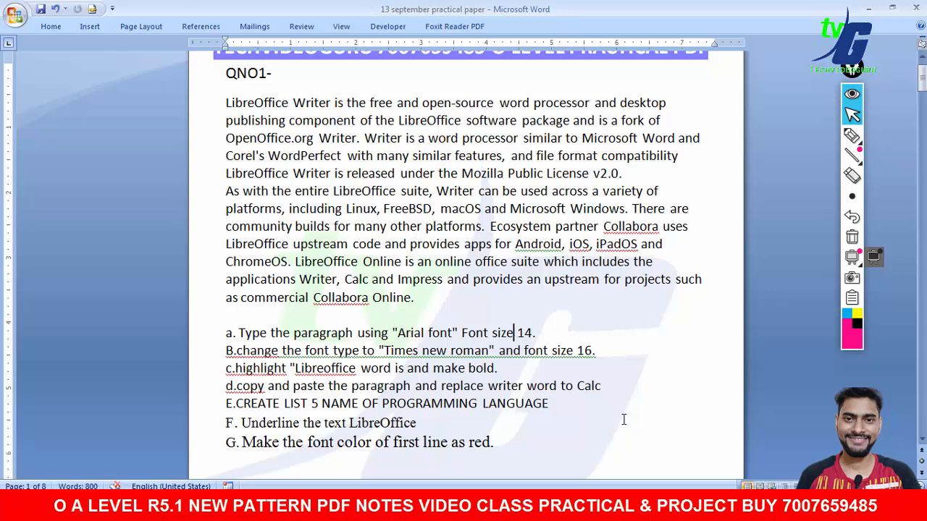
left_click(654, 508)
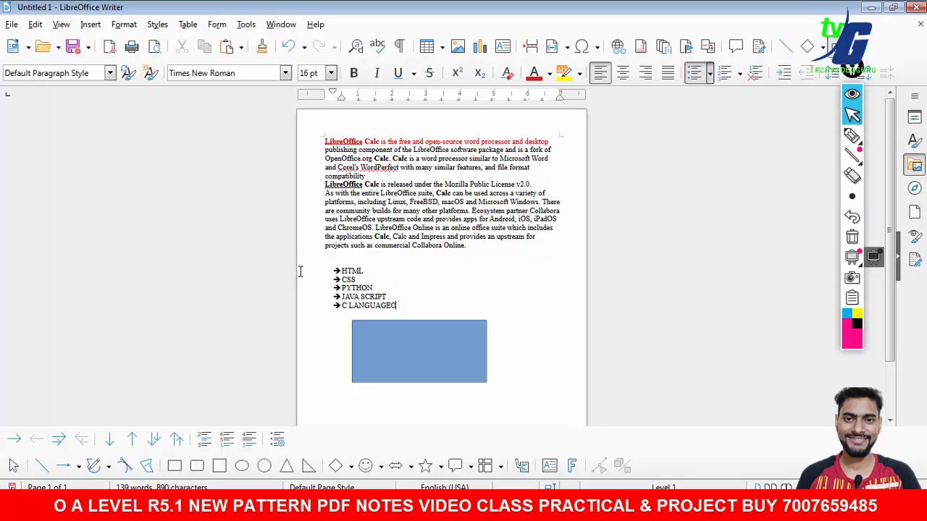
left_click(35, 25)
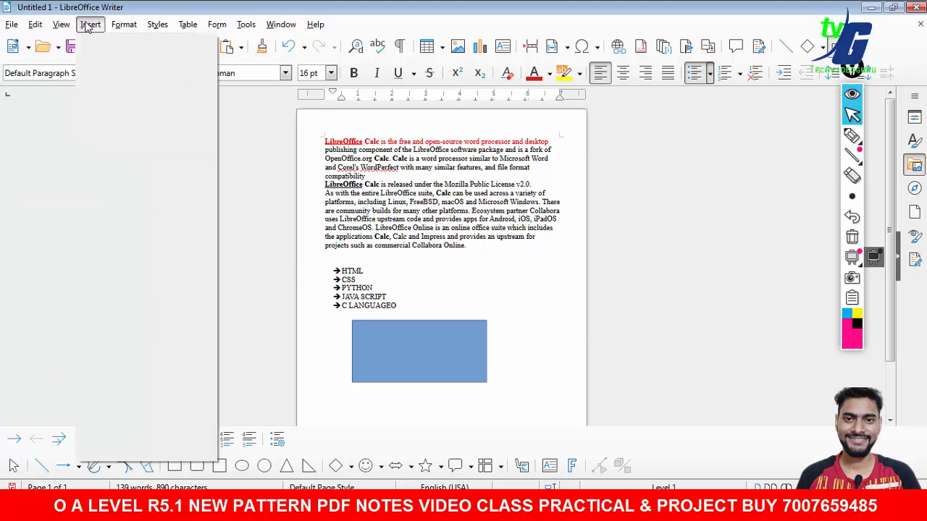
mouse_move(225, 27)
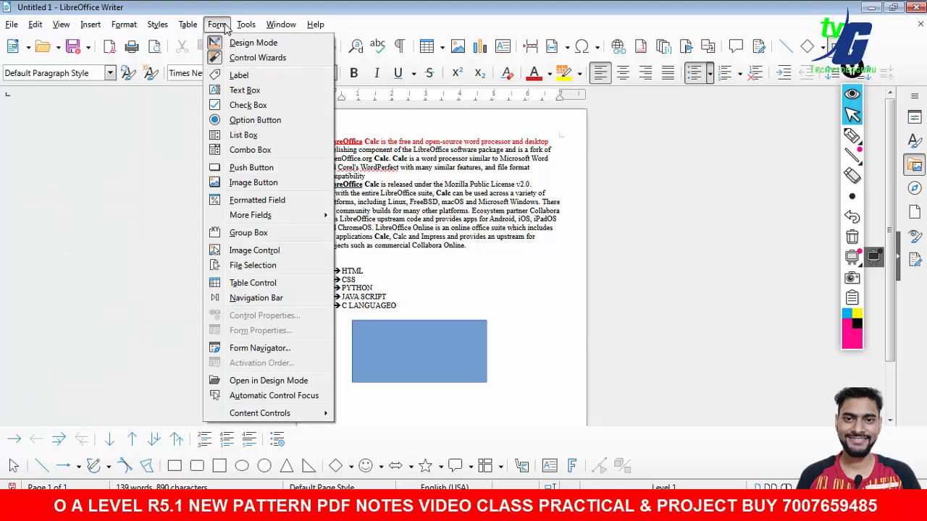
left_click(522, 277)
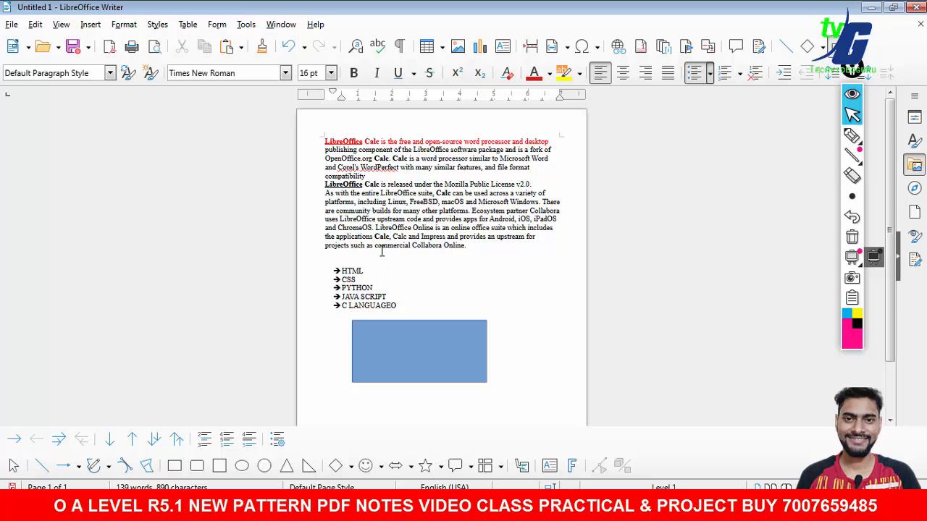
left_click_drag(466, 245, 334, 149)
left_click(362, 217)
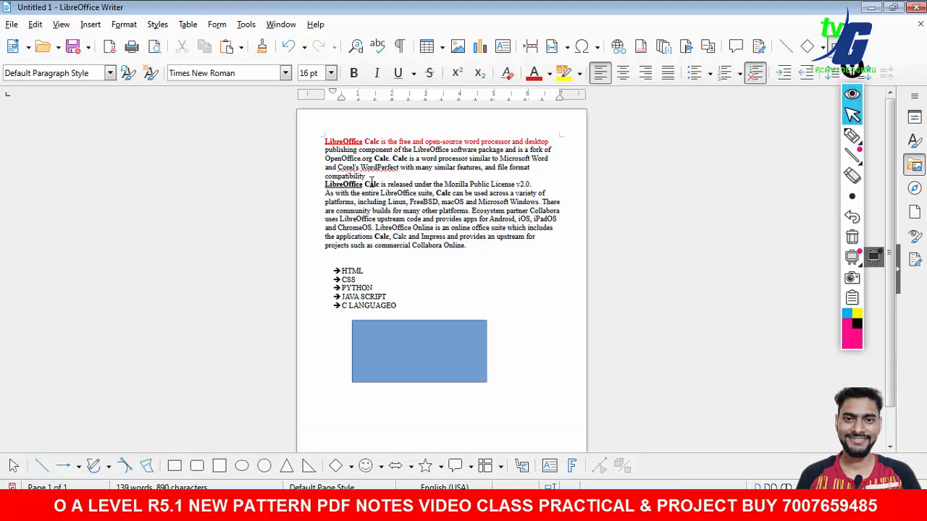
scroll(362, 217, "up", 5)
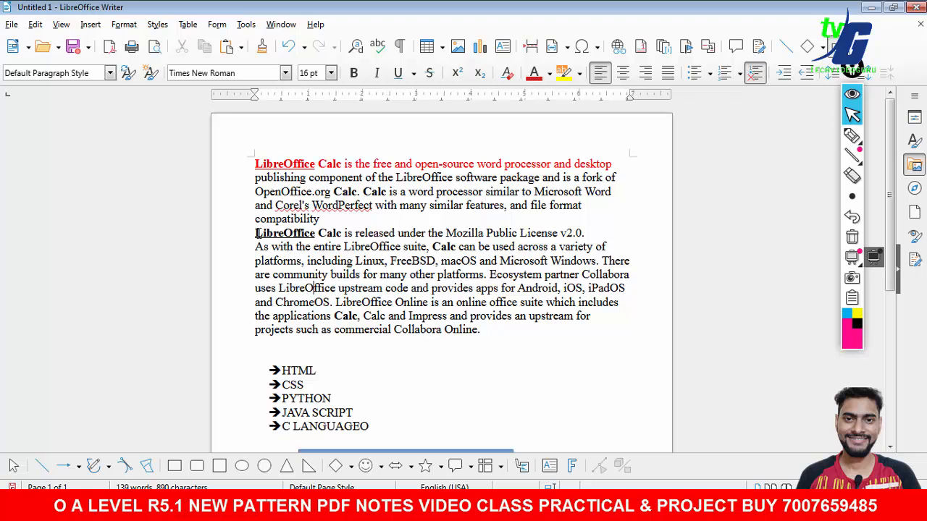
- Make the Mozilla Public License sentence bold, italic and underlined, and highlight it in yellow
left_click_drag(255, 233, 583, 233)
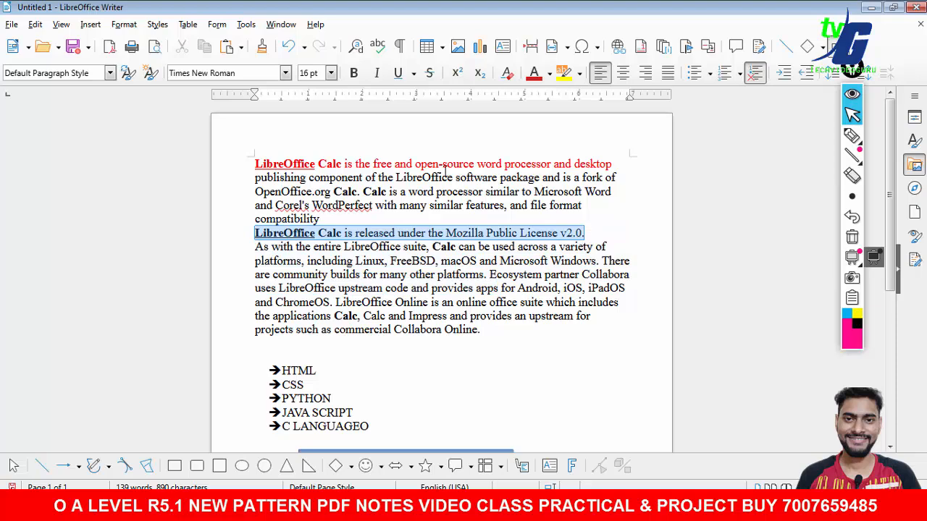
left_click(353, 72)
left_click(376, 73)
left_click(398, 78)
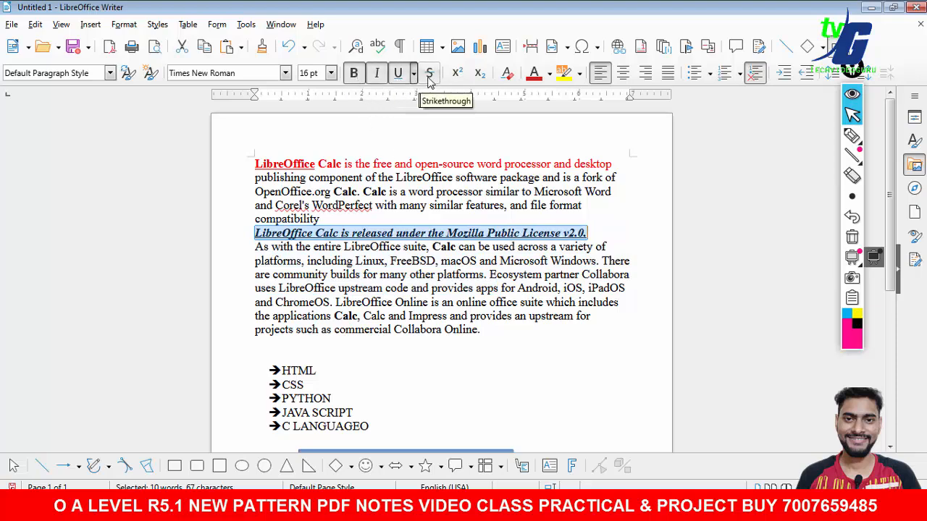
left_click(579, 76)
left_click(572, 175)
left_click(491, 348)
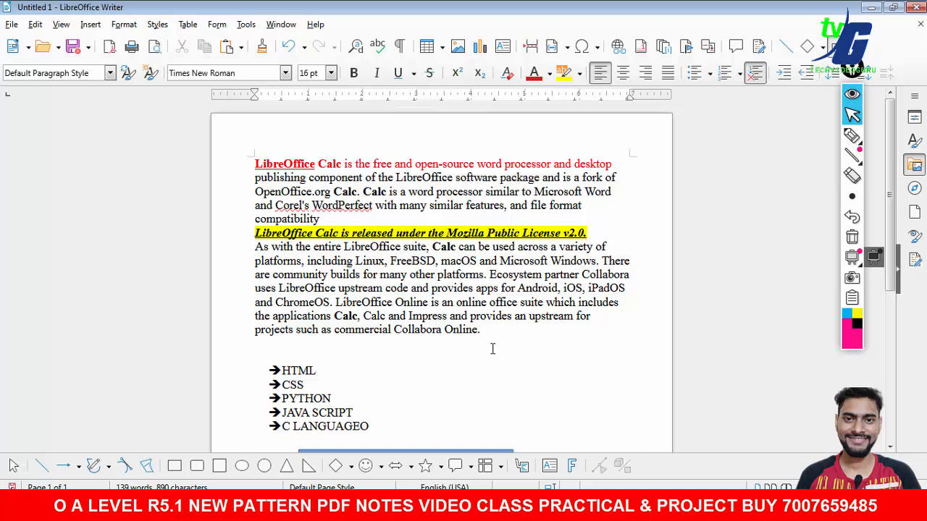
- Set the first word LibreOffice of the opening line to 40 pt
left_click_drag(318, 165, 255, 164)
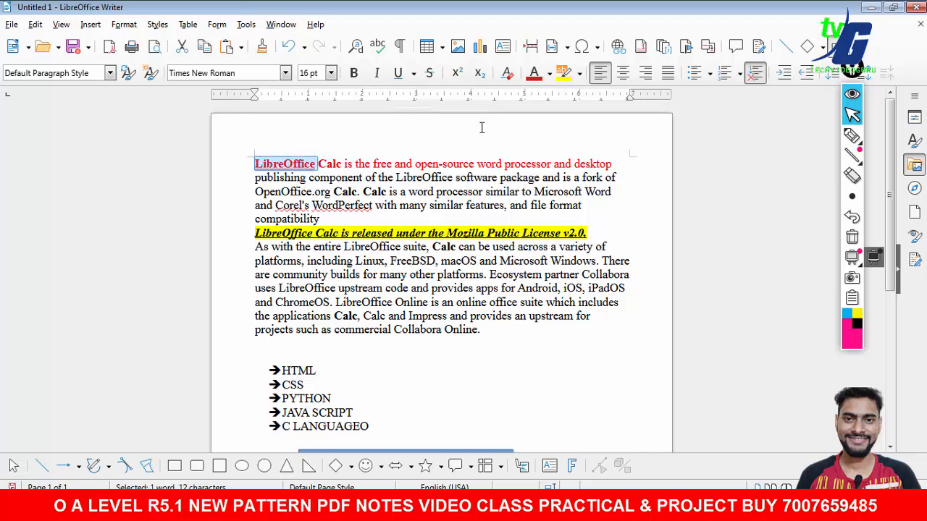
left_click(331, 73)
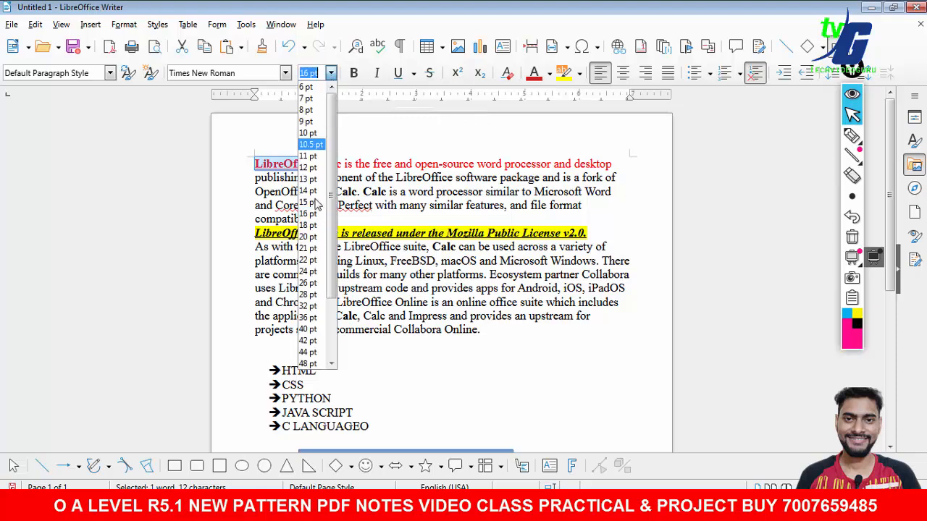
left_click(310, 329)
left_click(538, 355)
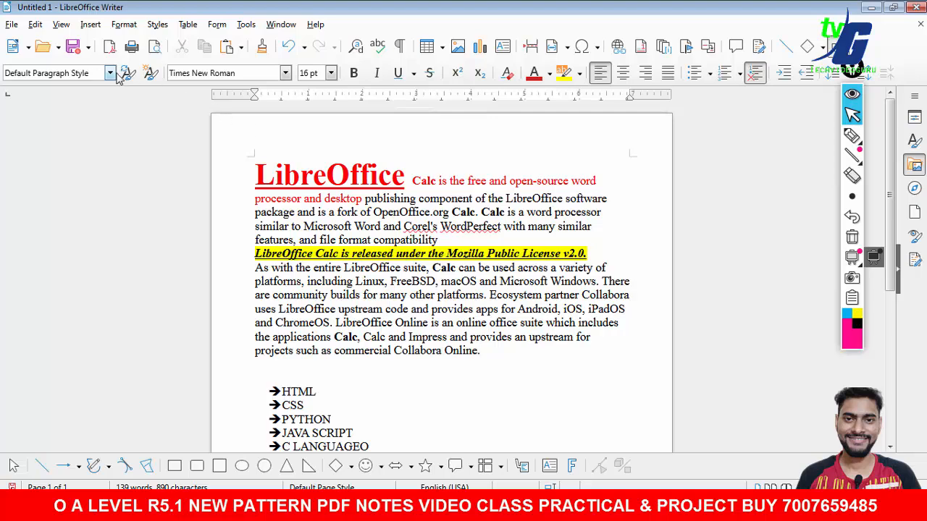
left_click(150, 73)
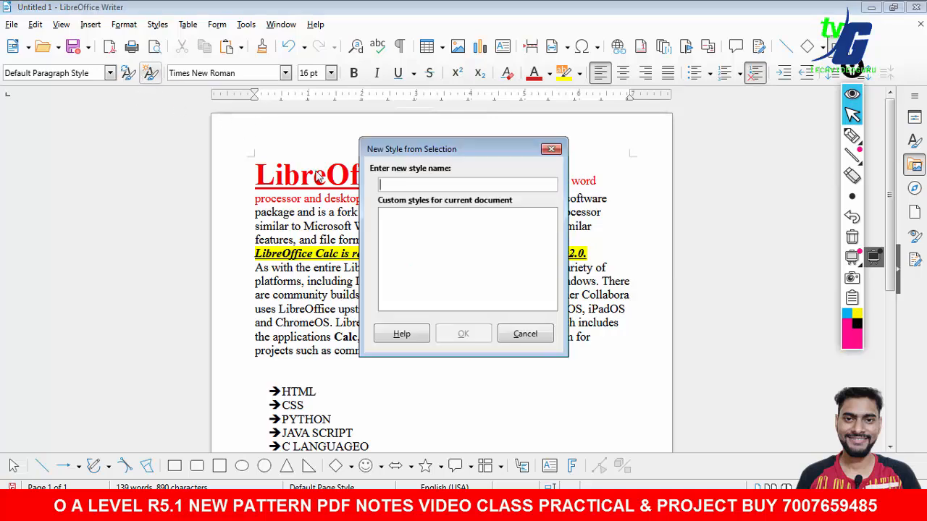
left_click(527, 334)
left_click(914, 142)
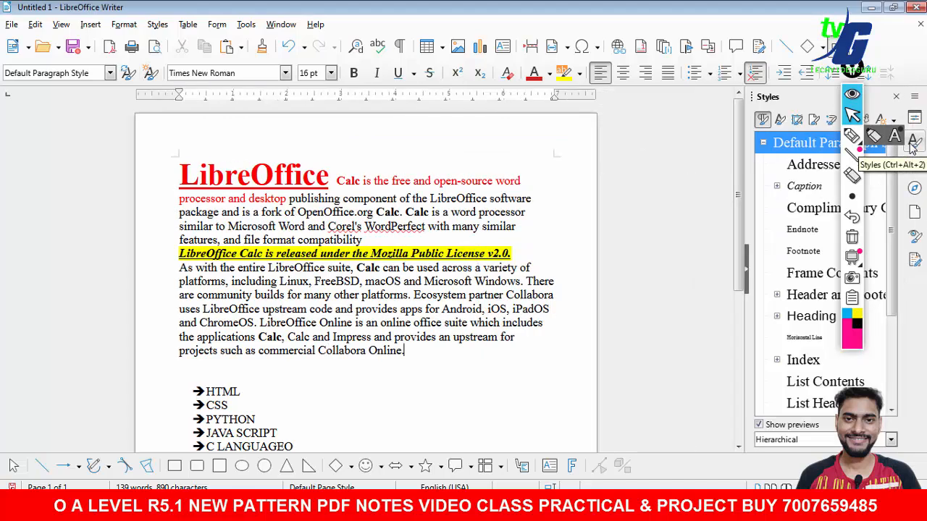
left_click(792, 270)
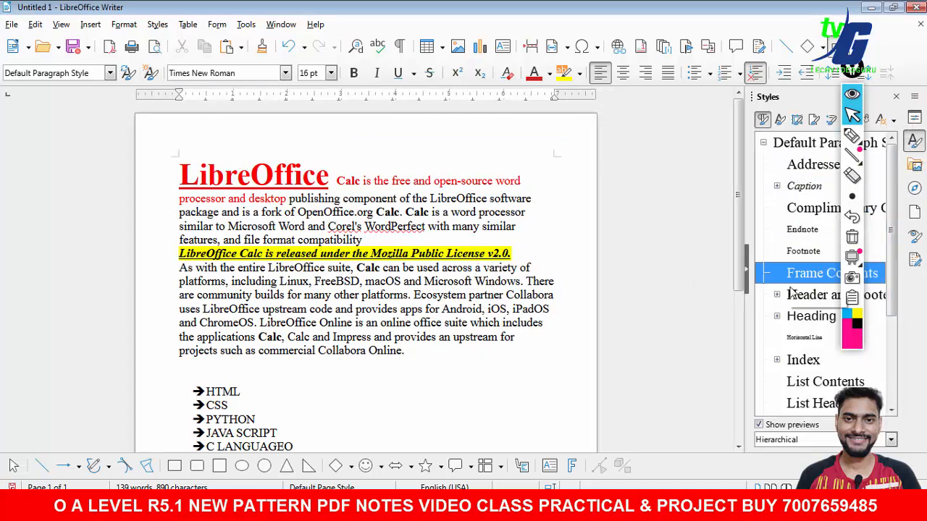
left_click_drag(487, 259, 475, 255)
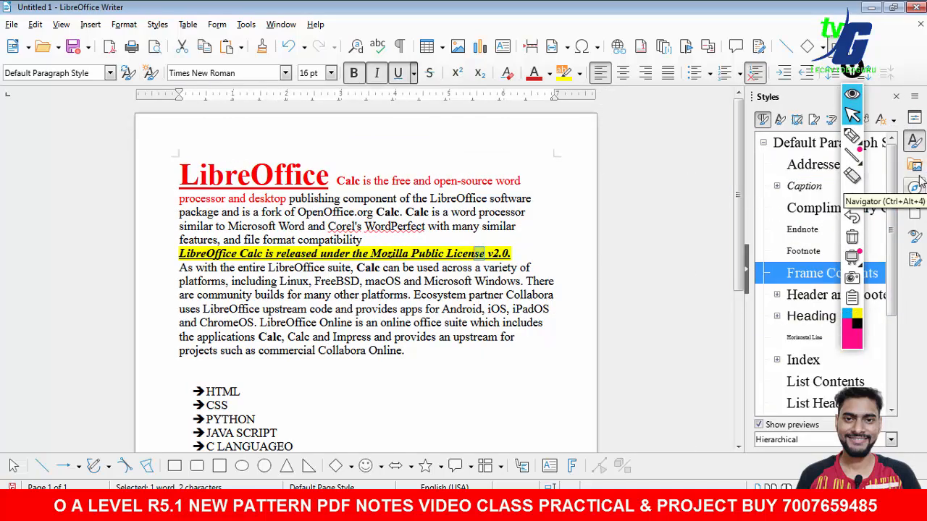
- Add 0.08" spacing above the license sentence paragraph
left_click(916, 121)
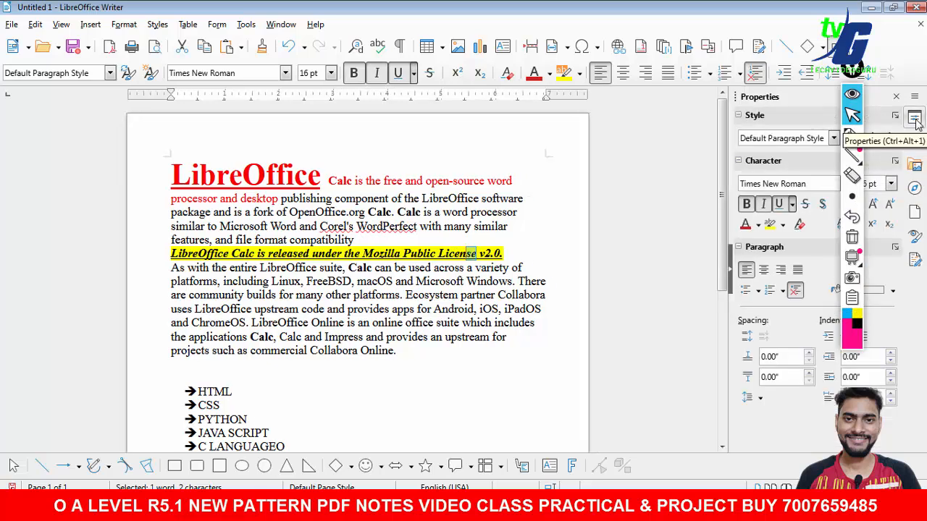
left_click_drag(852, 69, 645, 107)
left_click(644, 176)
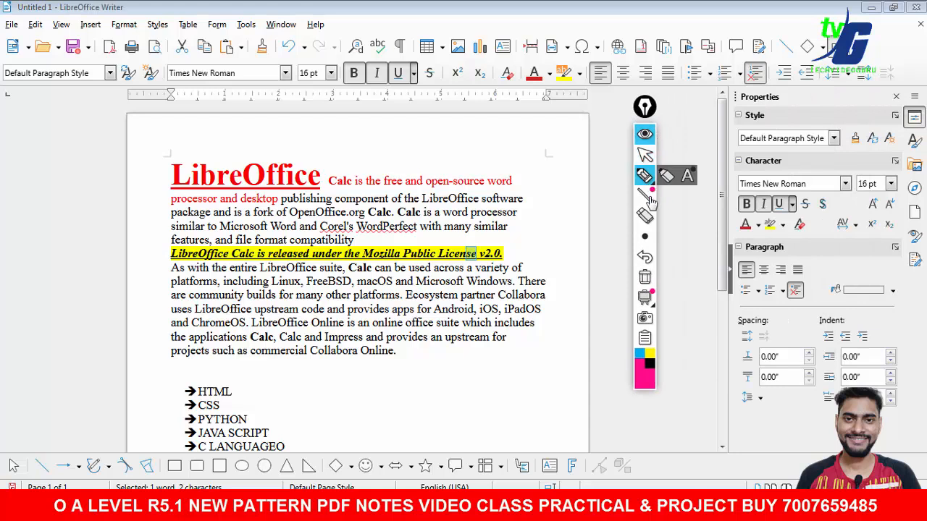
mouse_move(854, 303)
left_mouse_down()
mouse_move(832, 304)
mouse_move(704, 384)
mouse_move(921, 391)
mouse_move(854, 305)
left_mouse_up()
left_click(645, 279)
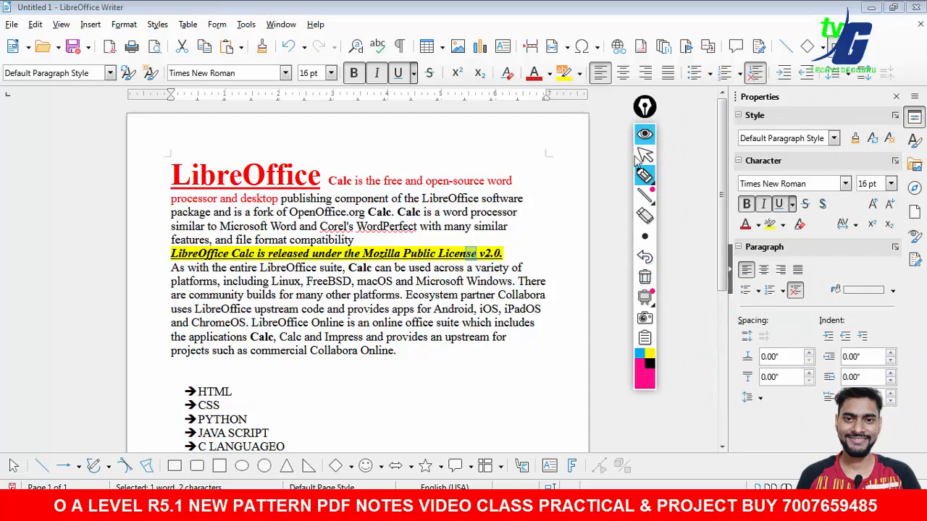
left_click(645, 155)
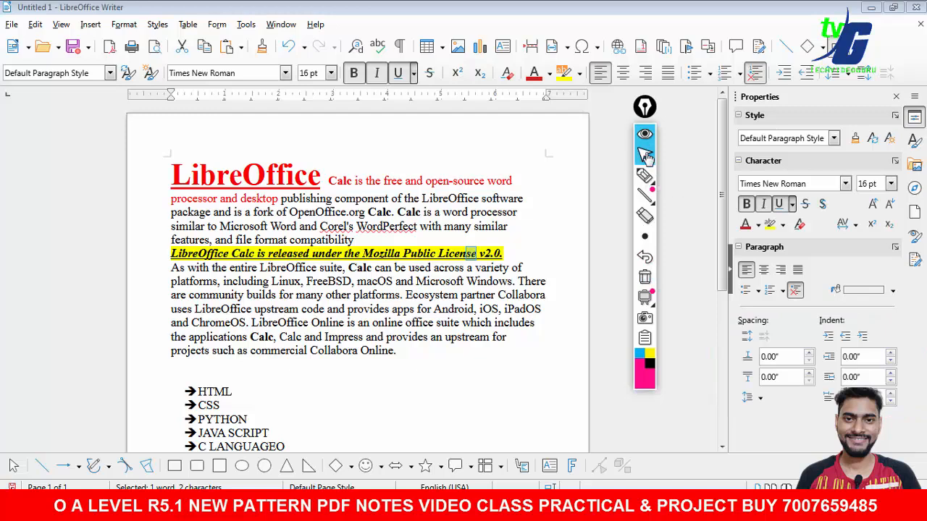
left_click(808, 354)
left_click(809, 354)
left_click(809, 355)
left_click(808, 354)
- Add 0.06" spacing below the first paragraph
left_click(159, 170)
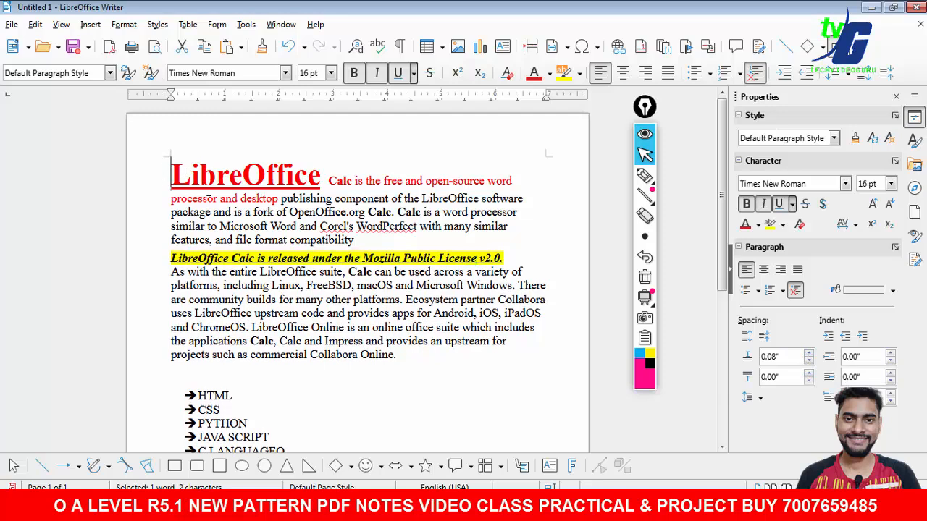
left_click(809, 373)
left_click(809, 374)
left_click(809, 374)
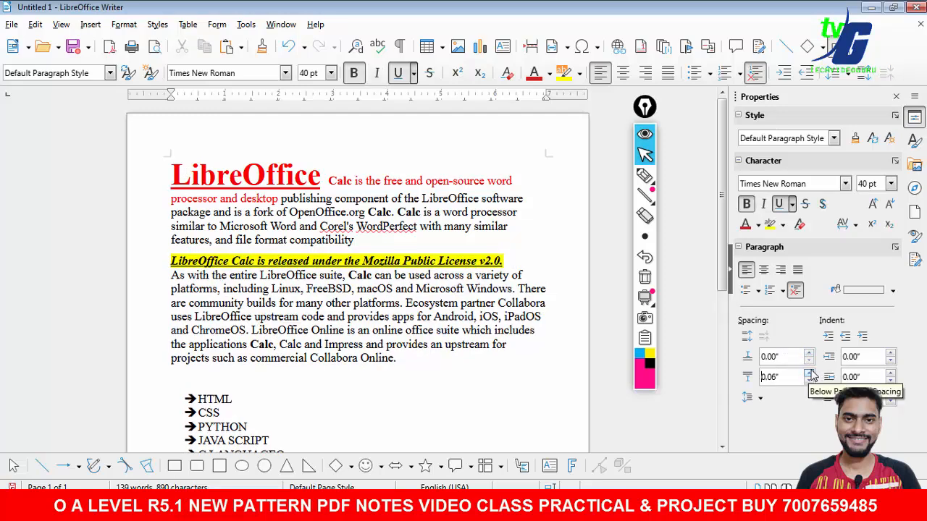
- Indent the first paragraph 0.32" before the text and increase its after-text indent
left_click(891, 353)
left_click(891, 353)
left_click(891, 353)
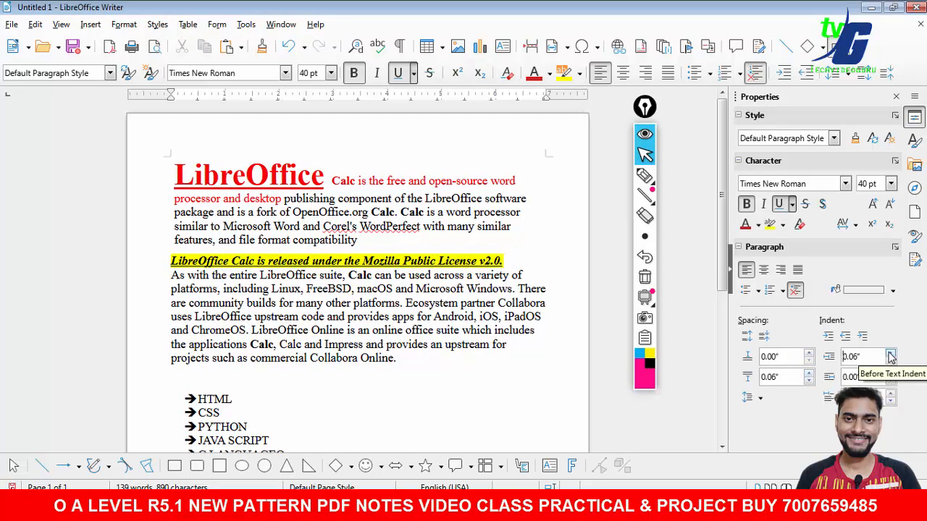
left_click(891, 354)
left_click(891, 353)
left_click(891, 354)
left_click(891, 353)
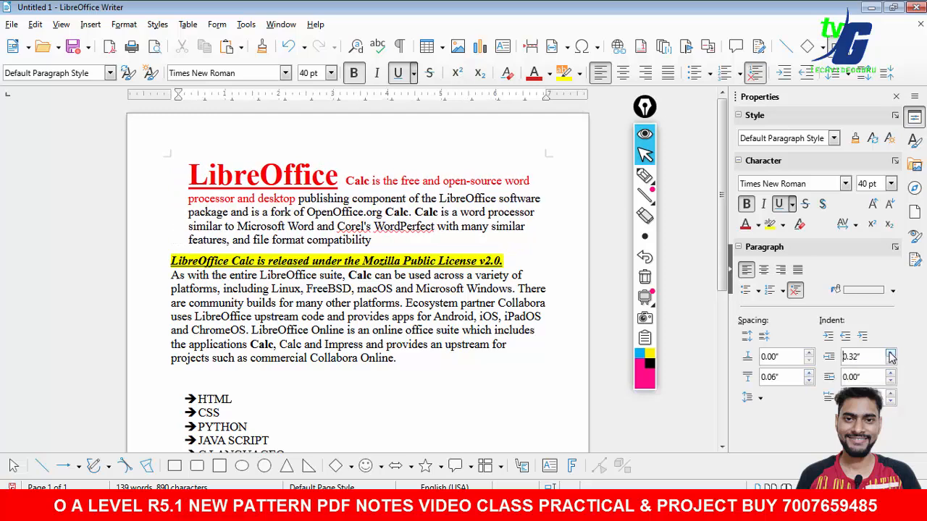
left_click(892, 373)
left_click(891, 373)
left_click(892, 374)
left_click(892, 373)
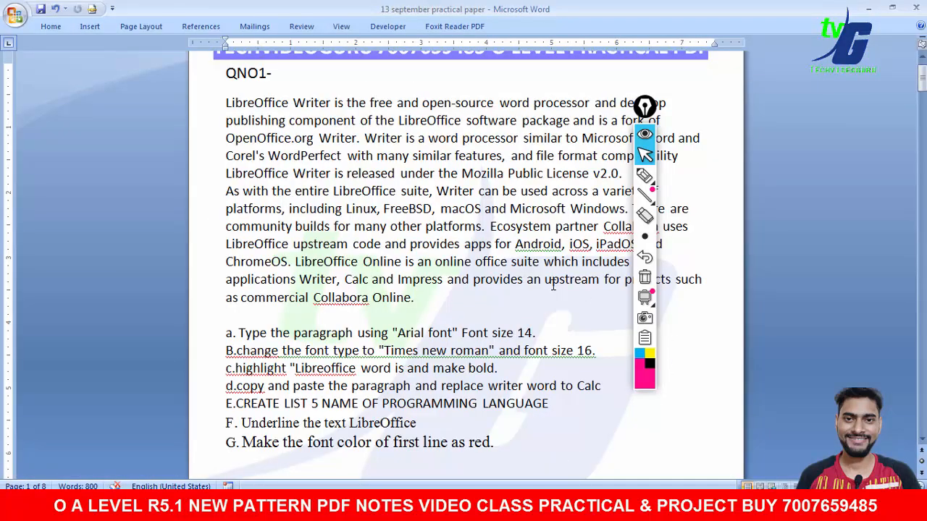
- Open the Watermark dialog in the new blank document
left_click_drag(656, 108, 879, 131)
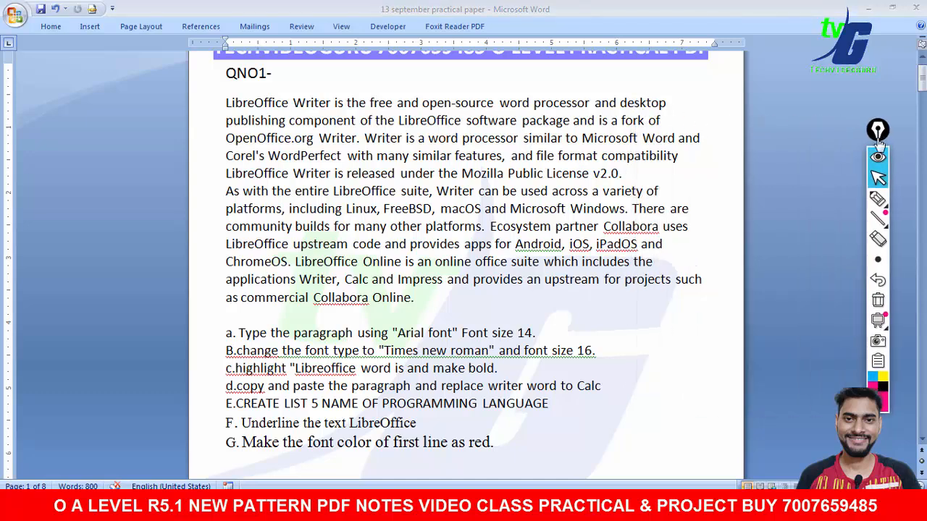
left_click(875, 201)
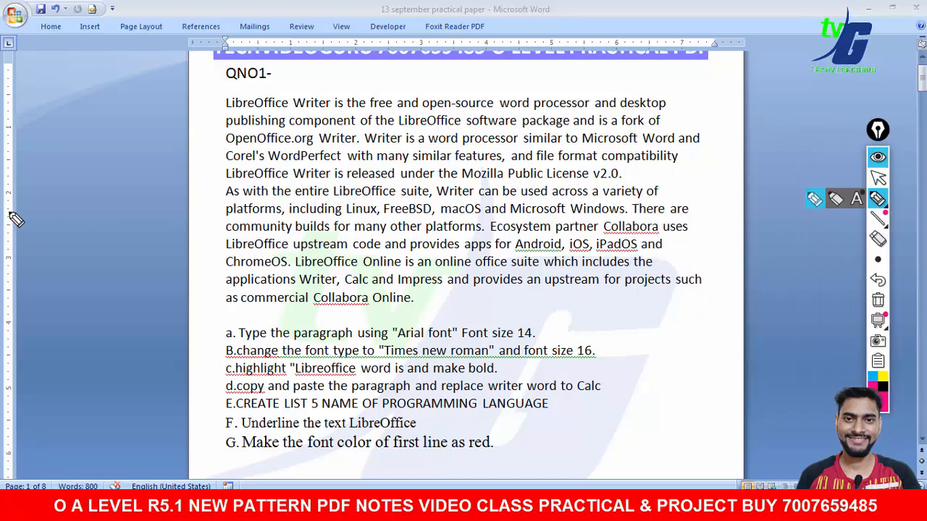
left_click_drag(107, 195, 195, 161)
left_click(878, 300)
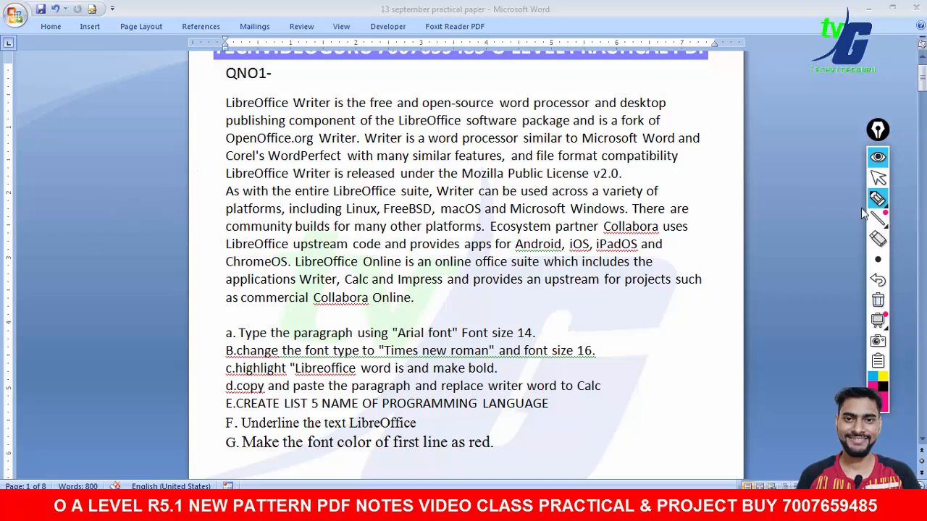
left_click(878, 177)
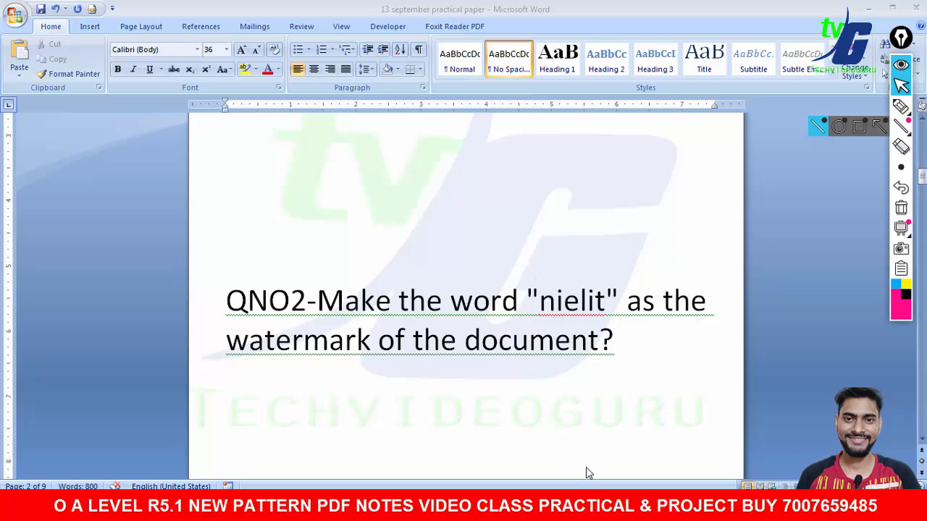
left_click(598, 505)
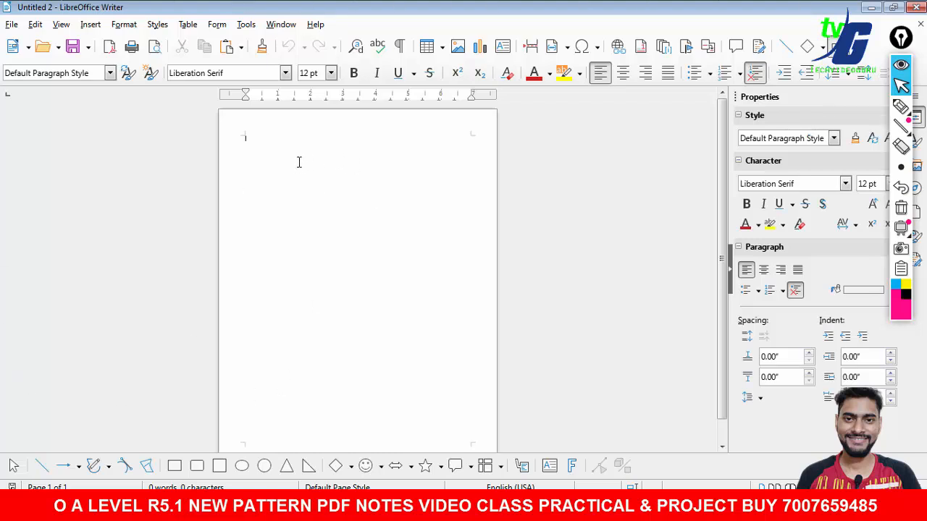
left_click(124, 25)
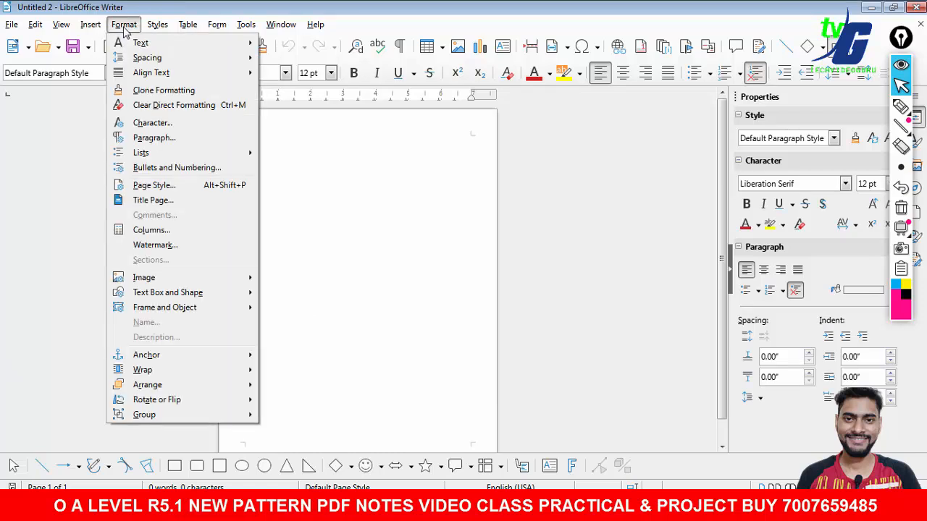
left_click(175, 247)
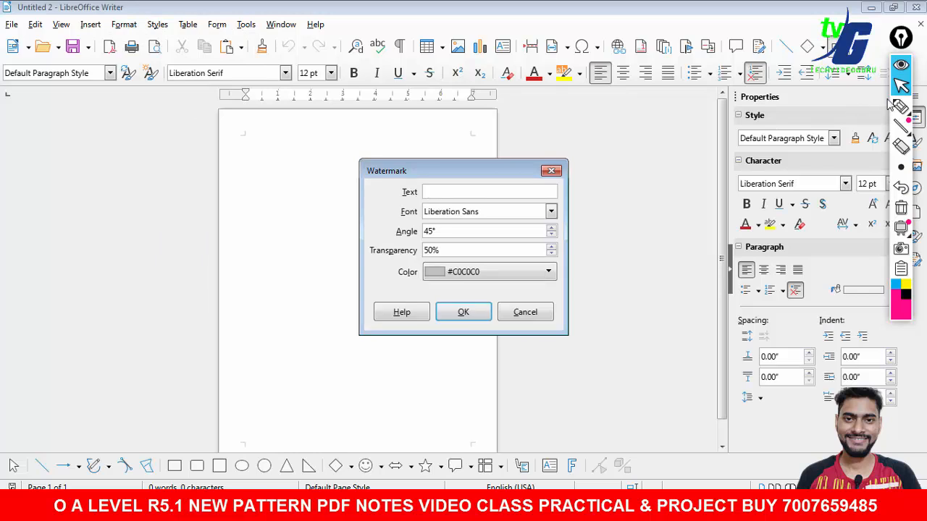
left_click(901, 107)
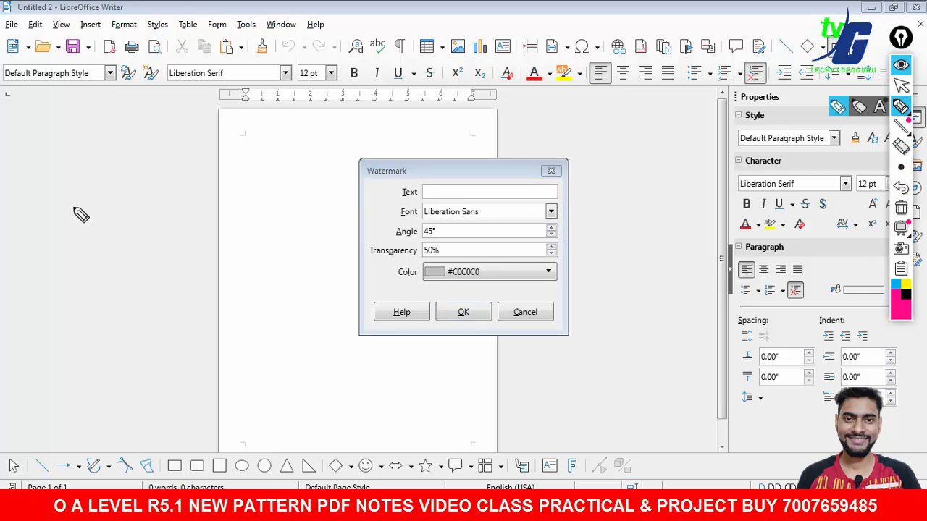
left_click_drag(74, 207, 67, 248)
mouse_move(110, 219)
left_mouse_down()
mouse_move(93, 242)
mouse_move(113, 238)
left_mouse_up()
mouse_move(131, 186)
left_mouse_down()
mouse_move(129, 250)
mouse_move(130, 230)
left_mouse_up()
left_click_drag(180, 214, 178, 240)
left_click(182, 191)
mouse_move(200, 190)
left_mouse_down()
mouse_move(204, 239)
mouse_move(218, 217)
mouse_move(251, 230)
left_mouse_up()
left_click_drag(255, 193, 258, 218)
mouse_move(40, 147)
left_mouse_down()
mouse_move(40, 166)
mouse_move(34, 149)
left_mouse_up()
mouse_move(10, 290)
left_mouse_down()
mouse_move(28, 313)
mouse_move(40, 272)
mouse_move(11, 272)
left_mouse_up()
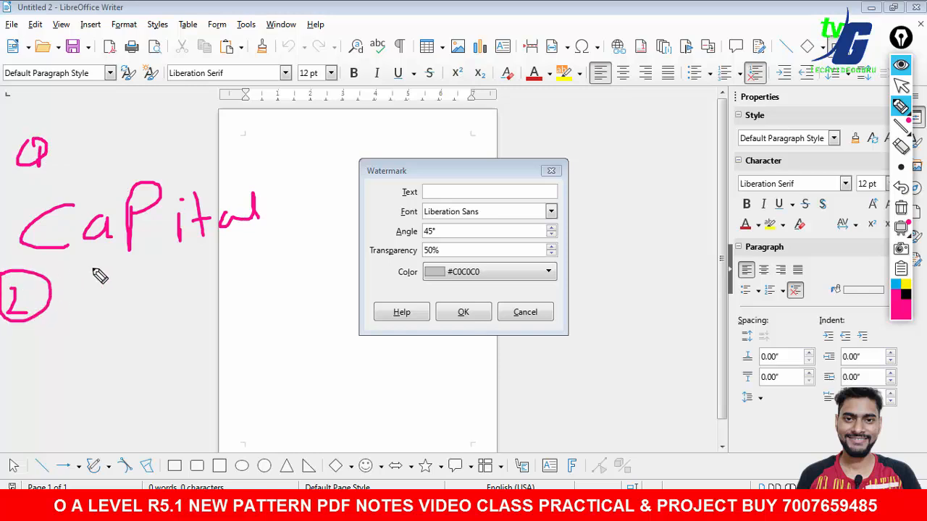
mouse_move(411, 204)
left_mouse_down()
mouse_move(387, 221)
mouse_move(410, 226)
left_mouse_up()
mouse_move(102, 319)
left_mouse_down()
mouse_move(131, 311)
mouse_move(138, 297)
mouse_move(182, 290)
mouse_move(224, 299)
mouse_move(325, 270)
mouse_move(331, 279)
left_mouse_up()
mouse_move(127, 403)
left_mouse_down()
mouse_move(135, 355)
mouse_move(154, 375)
mouse_move(253, 352)
mouse_move(261, 364)
mouse_move(303, 368)
left_mouse_up()
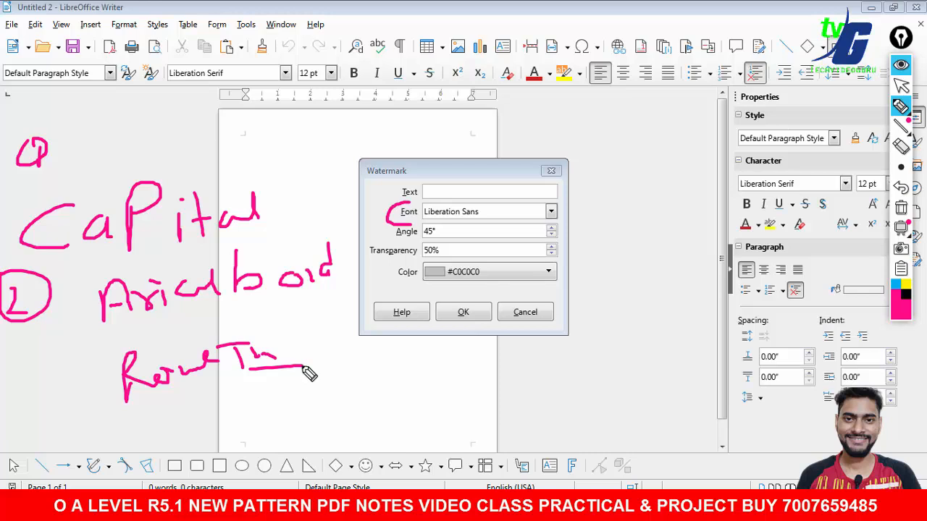
mouse_move(199, 395)
left_mouse_down()
mouse_move(198, 424)
mouse_move(218, 455)
mouse_move(203, 391)
left_mouse_up()
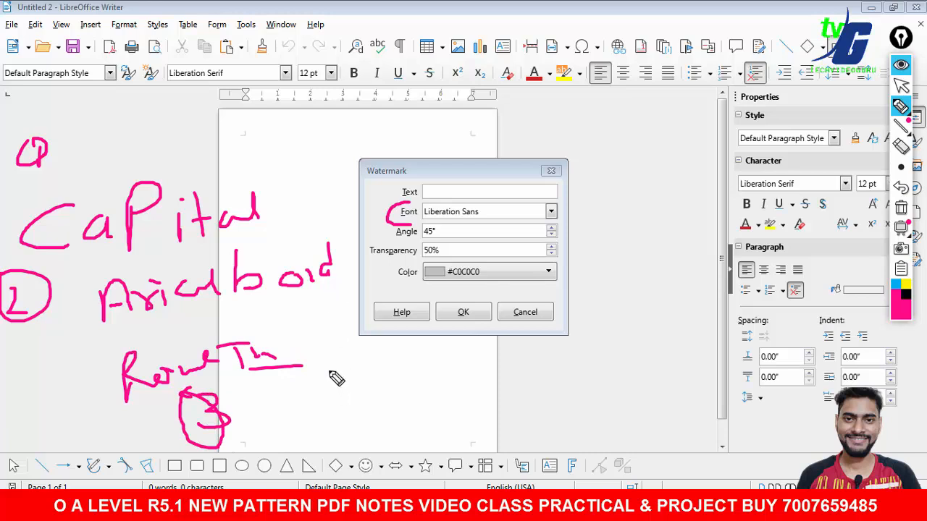
mouse_move(330, 374)
left_mouse_down()
mouse_move(327, 398)
mouse_move(431, 371)
mouse_move(468, 374)
mouse_move(488, 394)
mouse_move(609, 368)
mouse_move(635, 351)
mouse_move(668, 358)
left_mouse_up()
left_click_drag(482, 415, 655, 377)
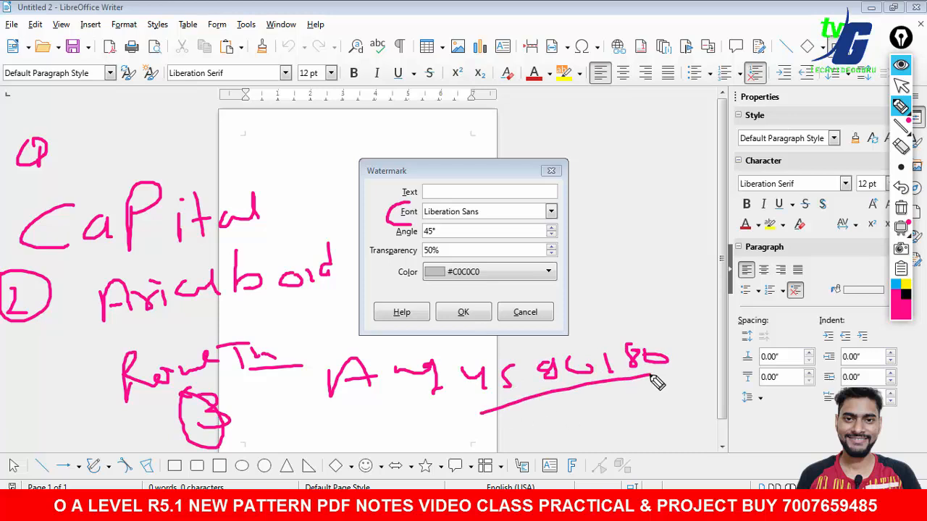
left_click_drag(391, 234, 424, 237)
left_click_drag(596, 265, 600, 310)
mouse_move(618, 274)
left_mouse_down()
mouse_move(620, 284)
mouse_move(661, 297)
left_mouse_up()
left_click(670, 275)
mouse_move(580, 183)
left_mouse_down()
mouse_move(587, 211)
mouse_move(619, 185)
mouse_move(656, 191)
left_mouse_up()
mouse_move(653, 174)
left_mouse_down()
mouse_move(657, 202)
mouse_move(601, 220)
left_mouse_up()
mouse_move(601, 220)
left_mouse_down()
mouse_move(605, 242)
mouse_move(647, 236)
left_mouse_up()
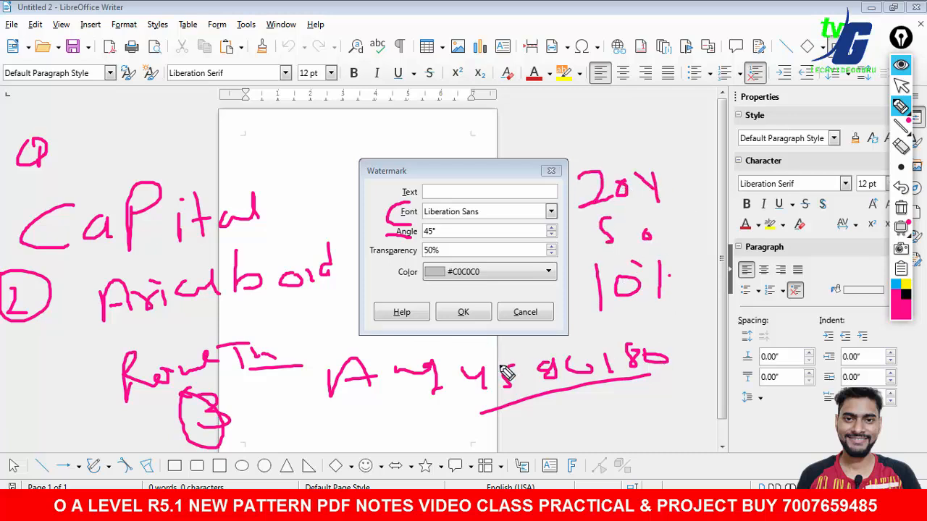
left_click_drag(392, 278, 439, 274)
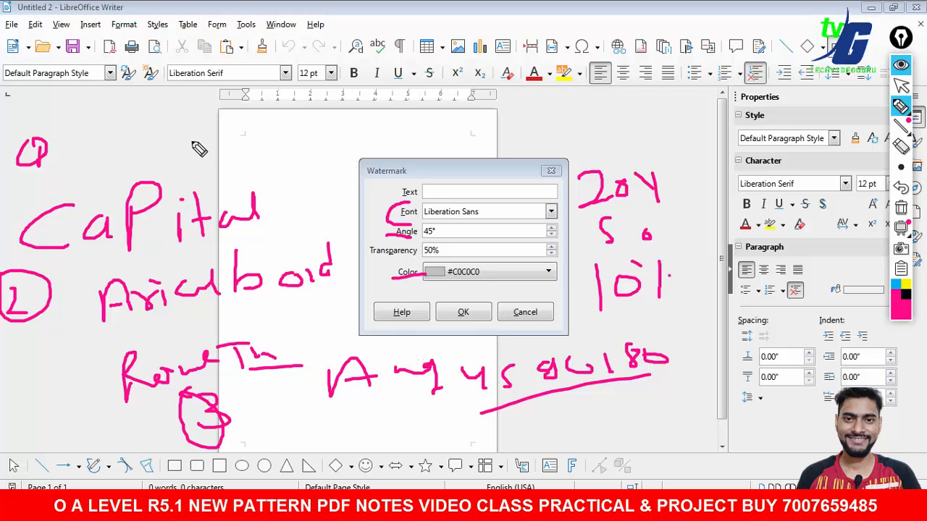
mouse_move(187, 130)
left_mouse_down()
mouse_move(207, 135)
mouse_move(206, 155)
mouse_move(268, 138)
mouse_move(326, 145)
mouse_move(319, 156)
mouse_move(381, 137)
left_mouse_up()
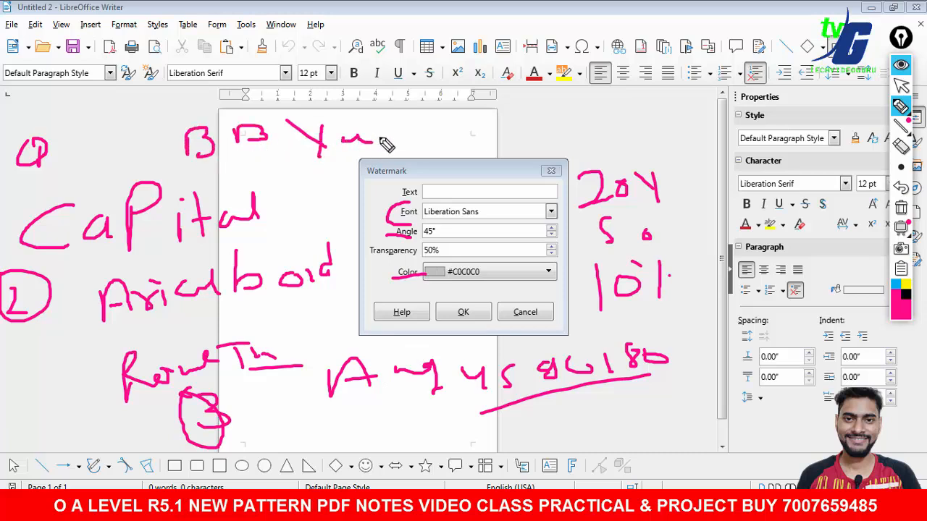
left_click(898, 206)
left_click(901, 85)
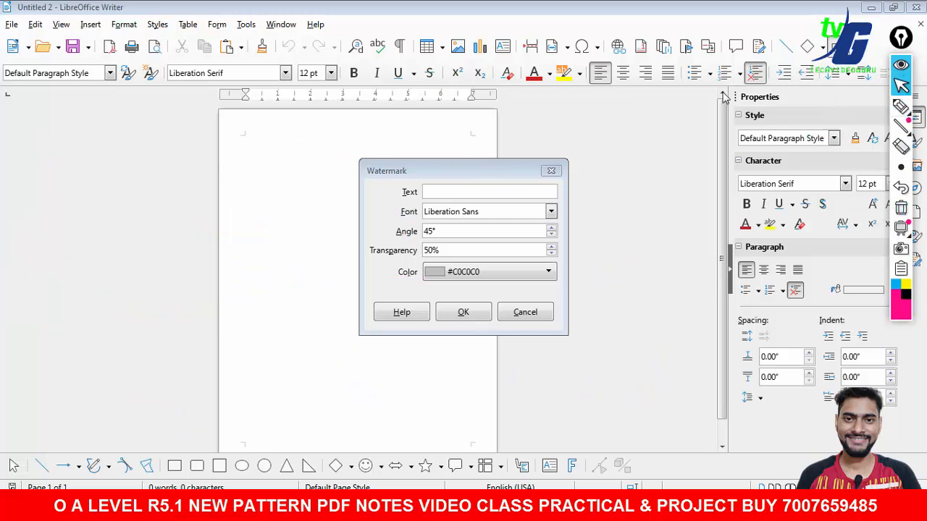
- Enter NIELIT as the watermark text and choose Arial as its font
left_click_drag(479, 173, 617, 150)
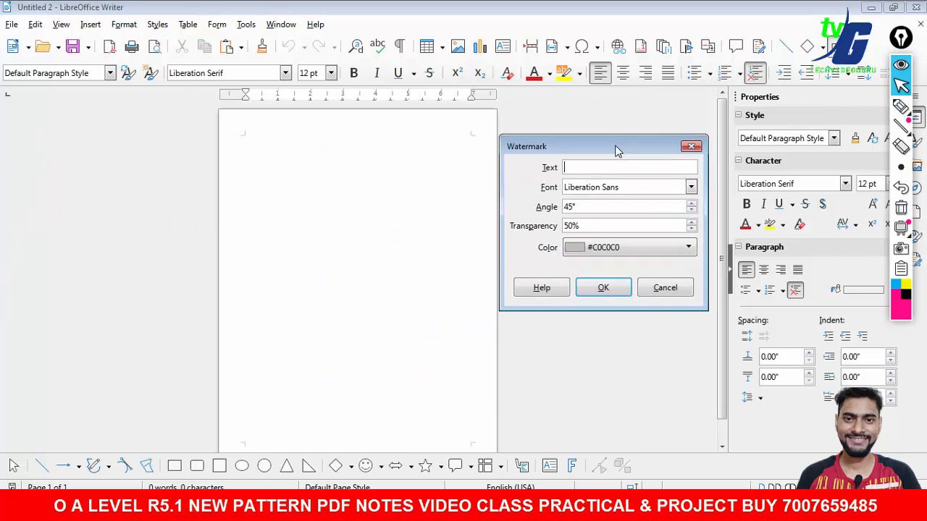
left_click(615, 166)
type("NIELIT")
left_click(691, 187)
left_click_drag(690, 395, 689, 219)
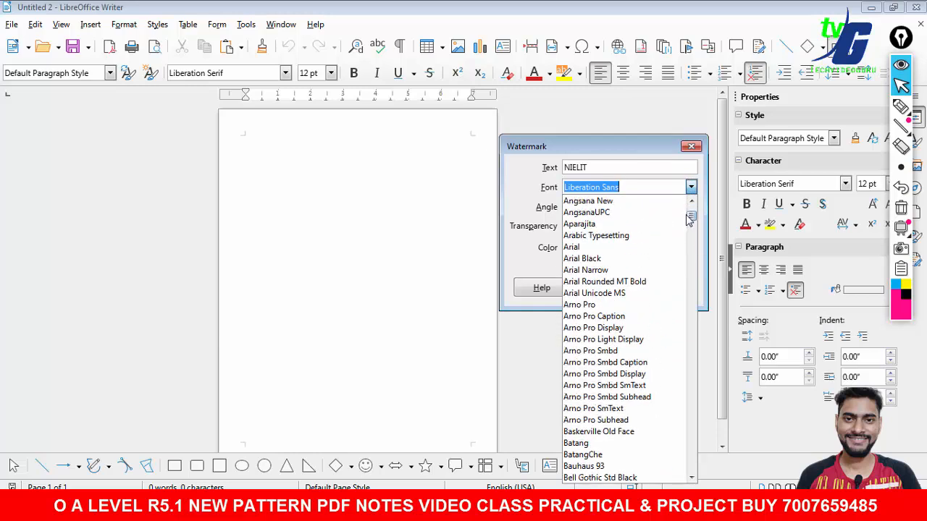
type("AaA")
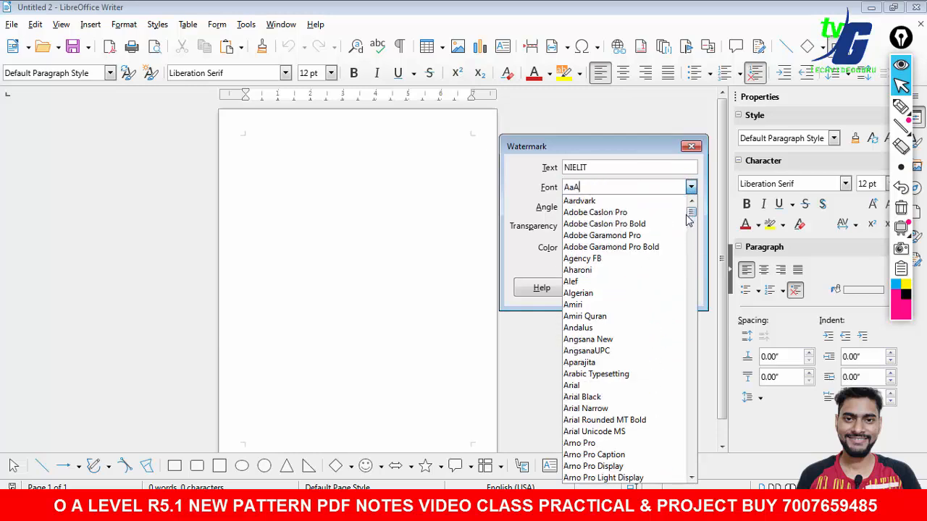
type("rial")
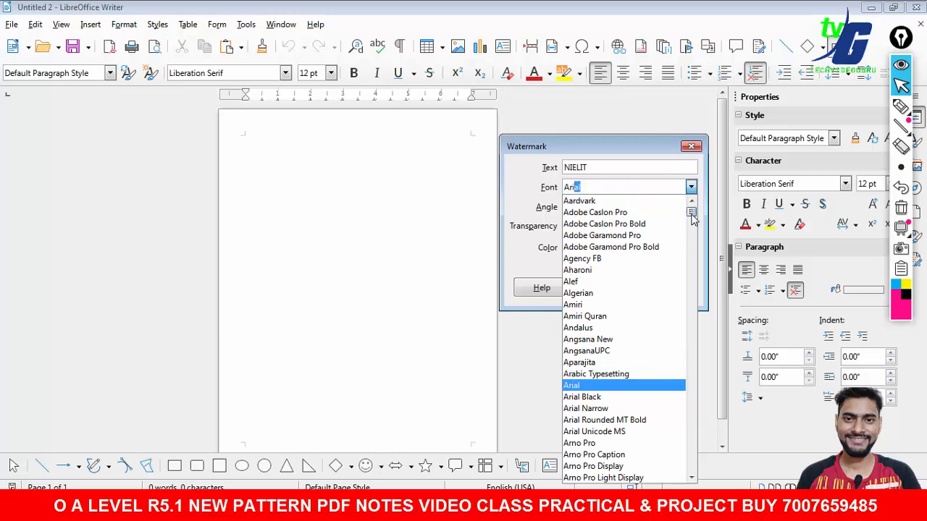
left_click(692, 478)
left_click(691, 478)
left_click(691, 478)
left_click(692, 478)
left_click(692, 478)
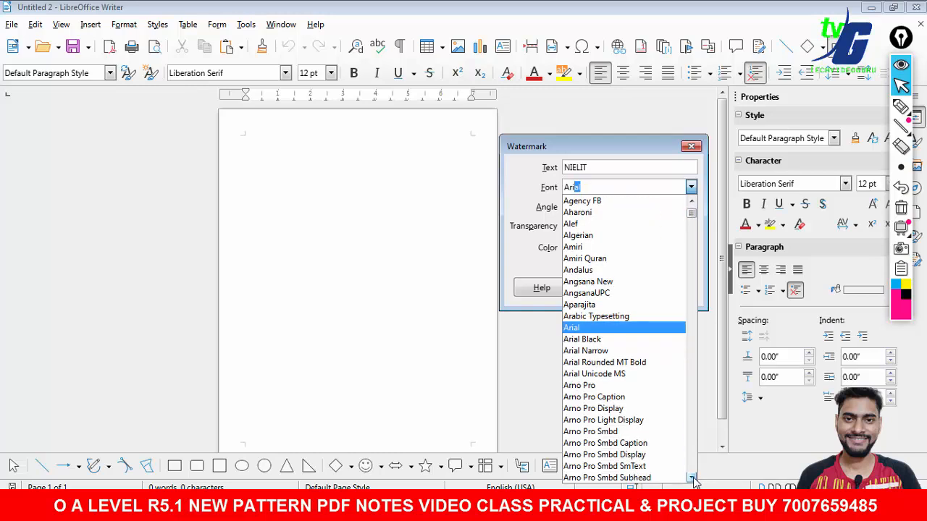
left_click(587, 329)
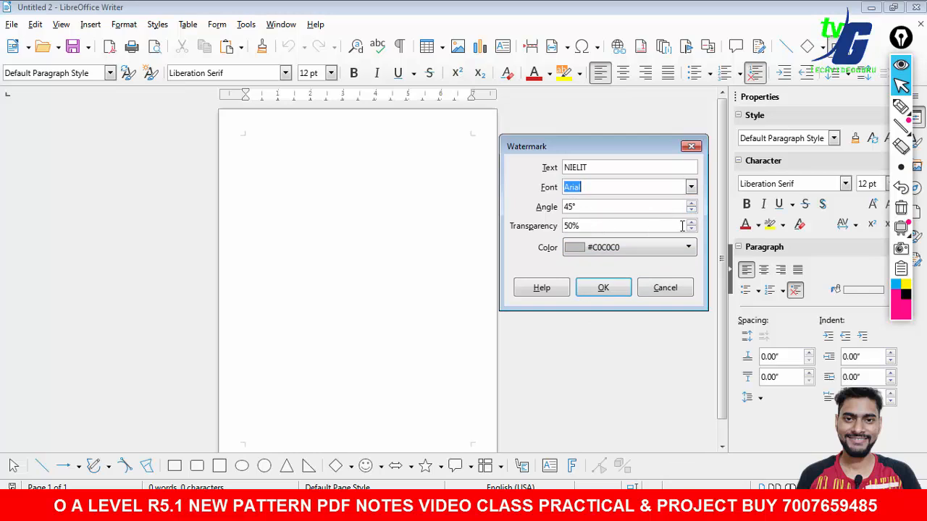
- Set the watermark colour to Black and apply the watermark to the page
left_click_drag(583, 230, 554, 233)
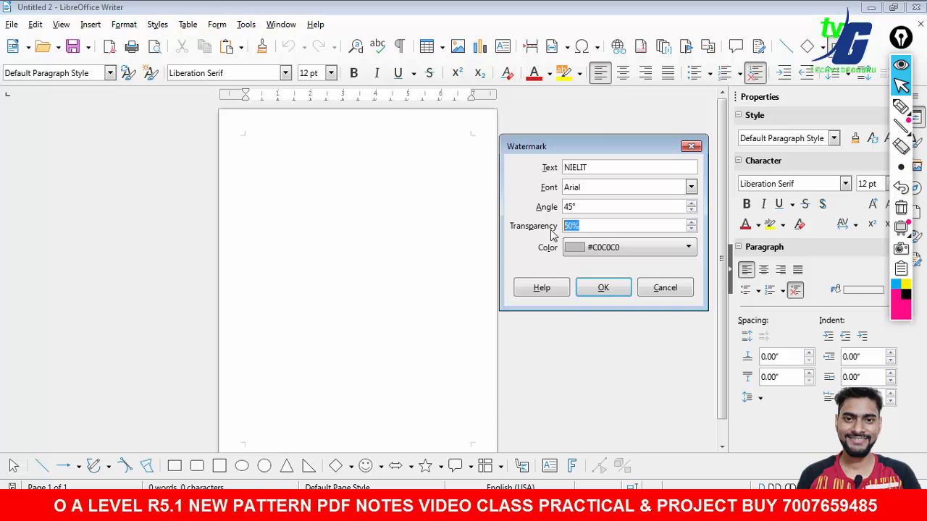
left_click(609, 248)
left_click(571, 282)
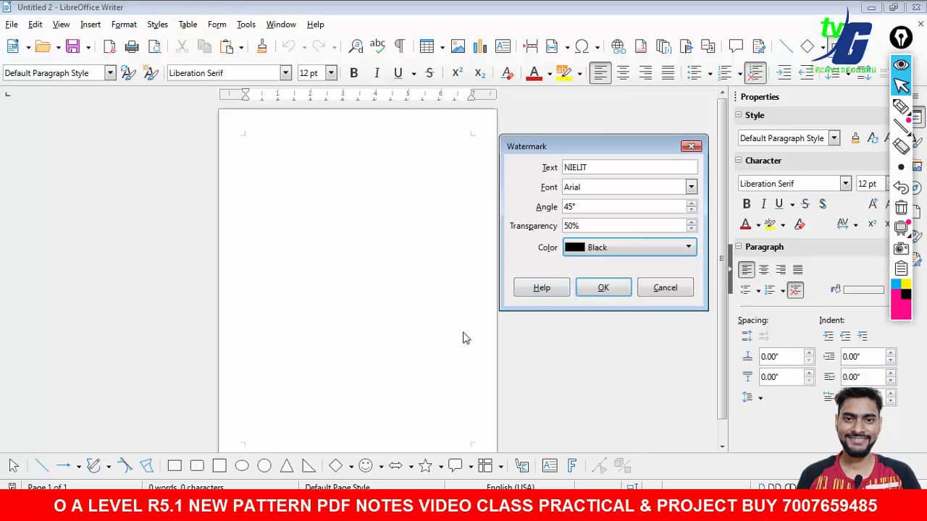
left_click(601, 288)
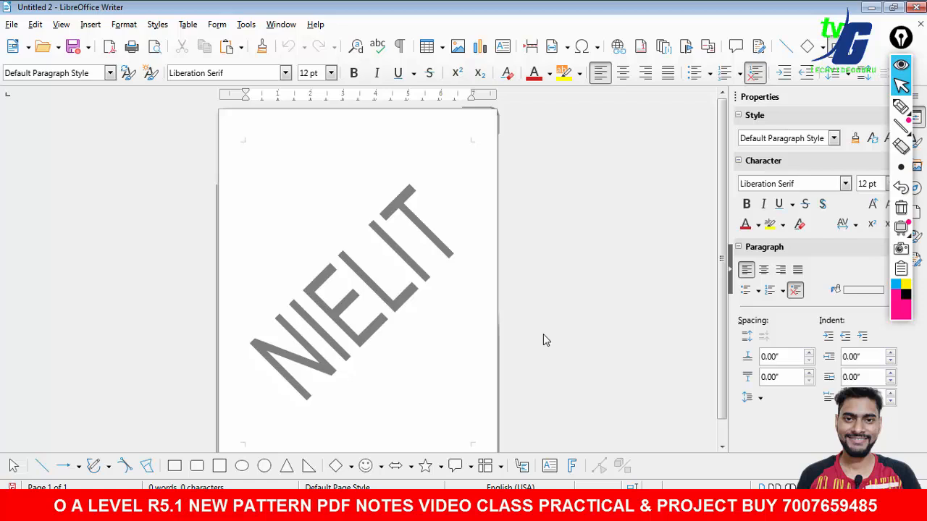
- Reopen the watermark settings and change its colour to Red, its angle to 90° and its transparency, then apply
left_click(124, 26)
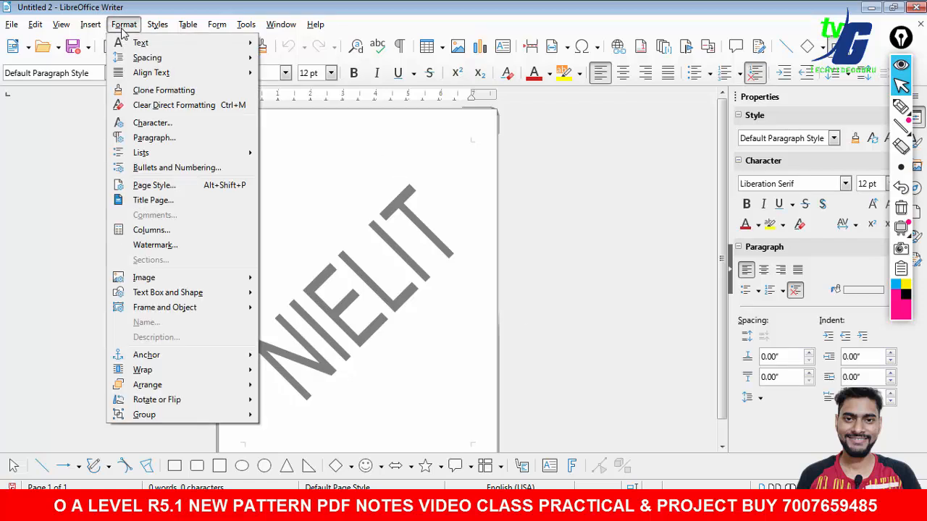
left_click(177, 246)
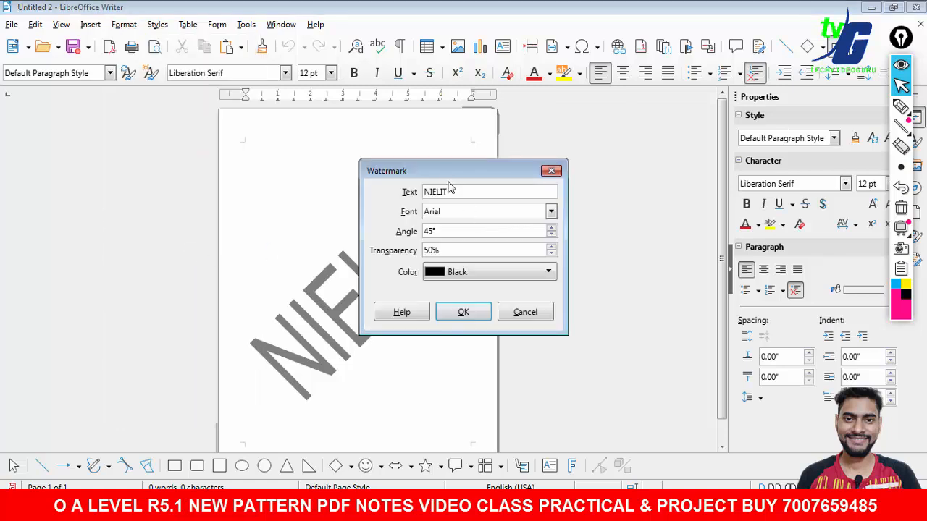
left_click_drag(451, 172, 605, 150)
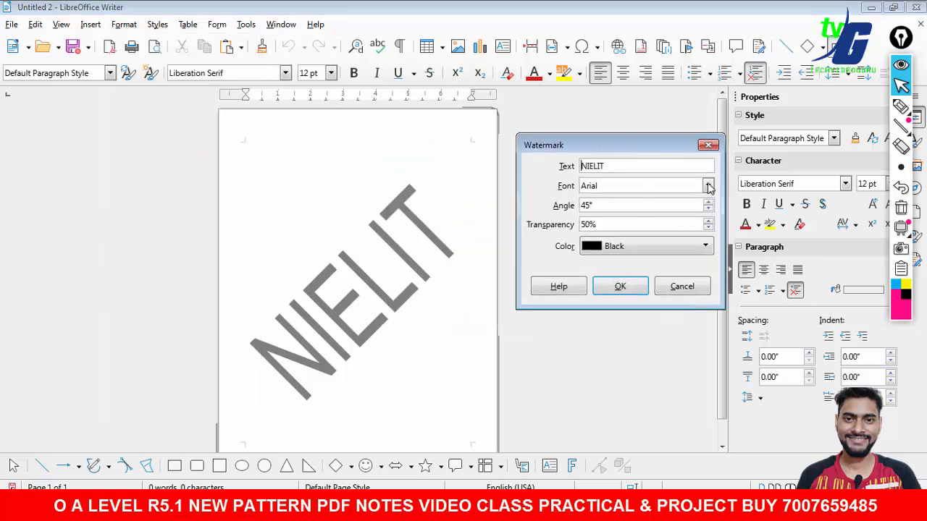
left_click(688, 250)
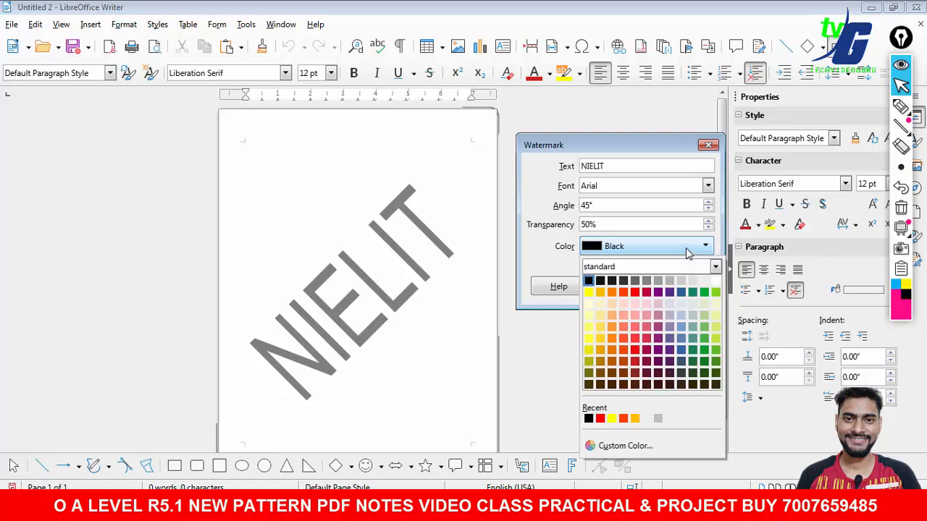
left_click(635, 292)
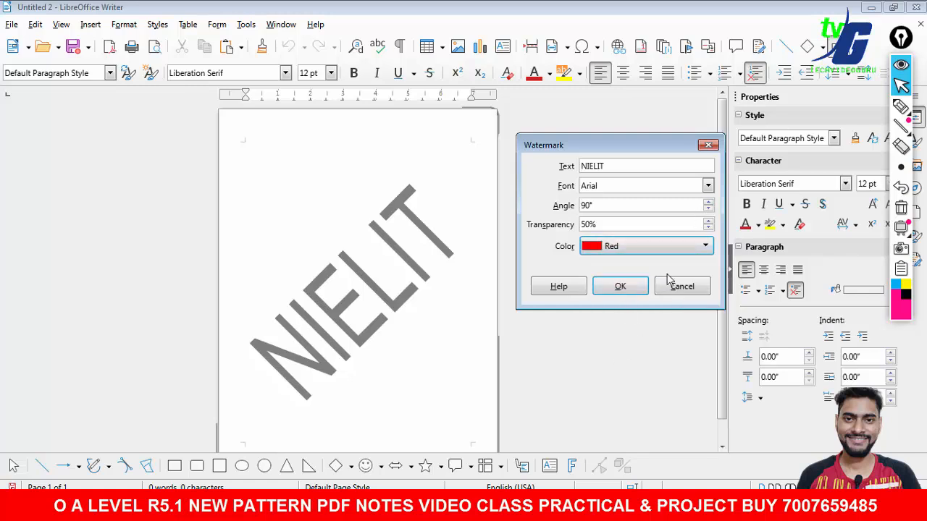
left_click(708, 229)
left_click(707, 221)
left_click(620, 286)
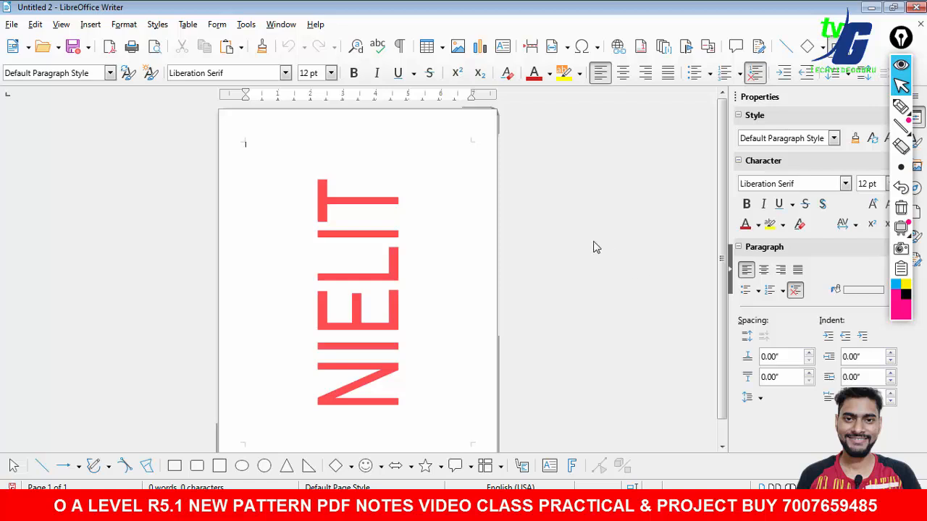
- Change the watermark to a 0° angle, 60% transparency and Lime colour, then apply
left_click(122, 26)
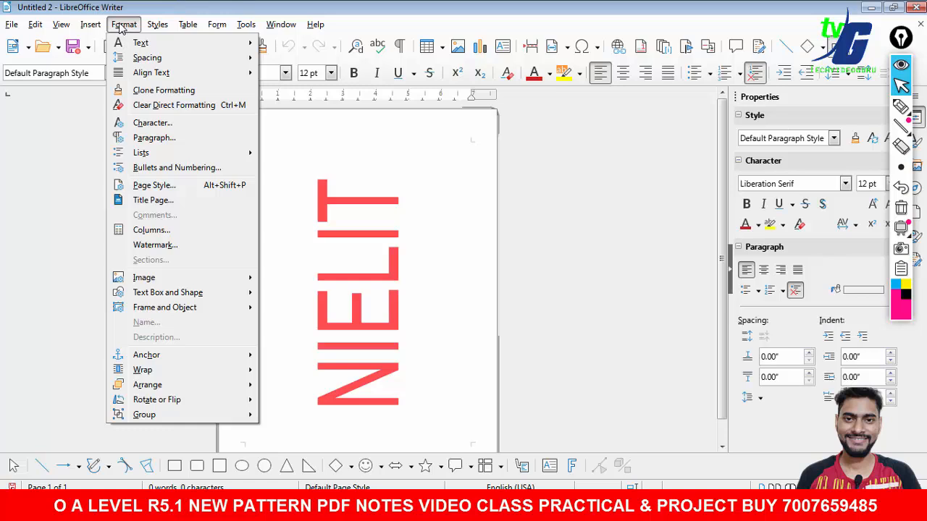
left_click(175, 247)
left_click(551, 236)
left_click(550, 236)
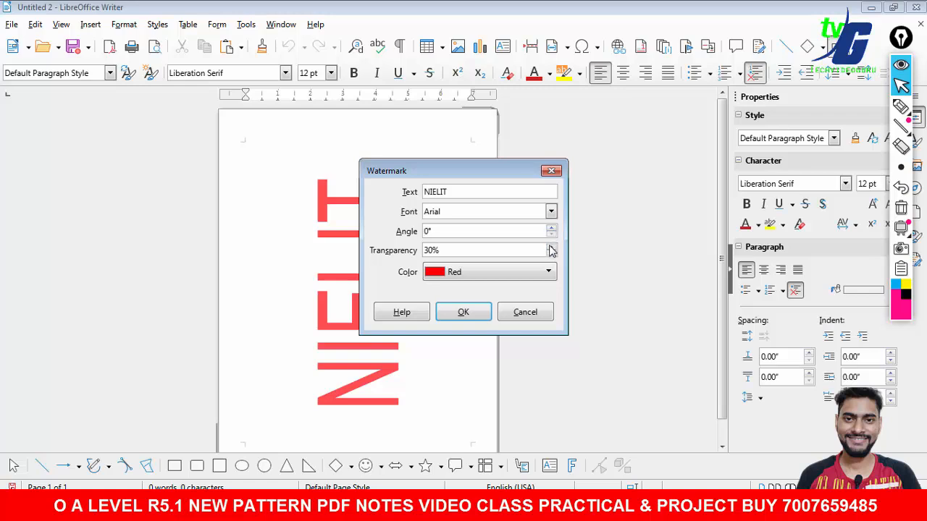
left_click(551, 250)
left_click(551, 248)
left_click(551, 248)
left_click(551, 248)
left_click(552, 256)
left_click(549, 272)
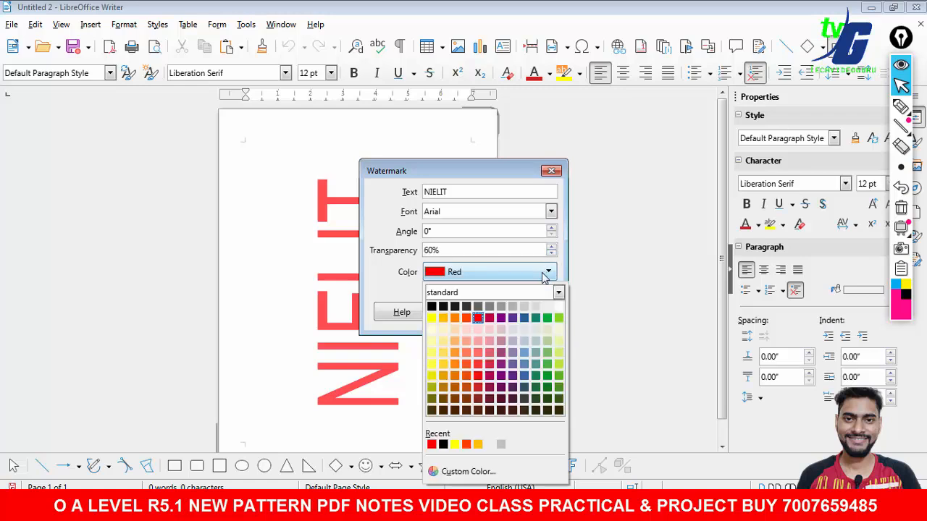
left_click(559, 317)
left_click(464, 312)
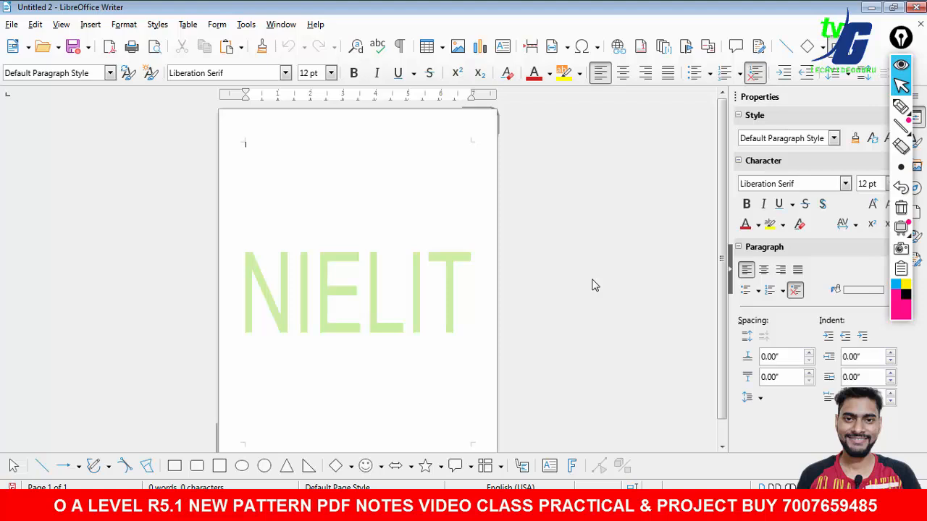
- Type several lines of random sample text on the page, including one line across the watermark
type("JWHJWHFIOWHF")
key("Return")
type("WFBW FWJOF O")
key("Return")
type("WMFI")
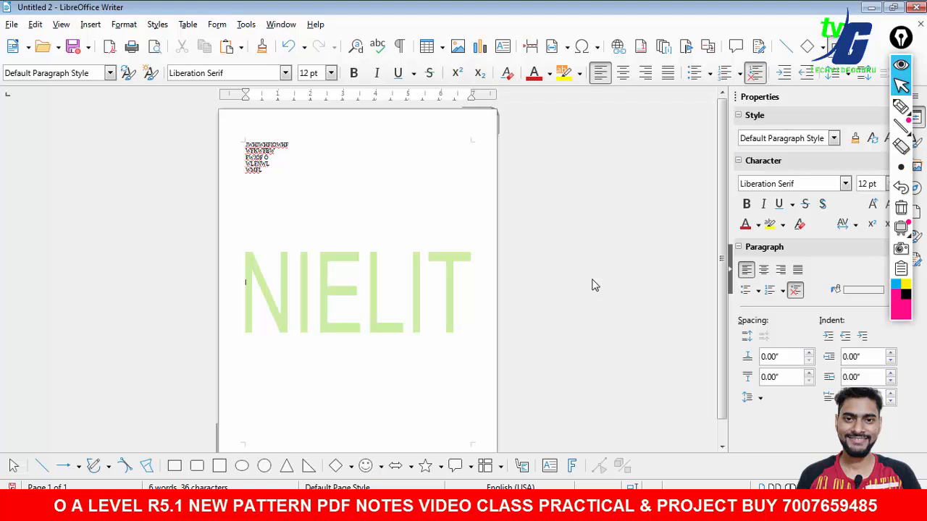
type("WH FIWHFI WIOH WIOFHWIO FHWIOFHIOWH")
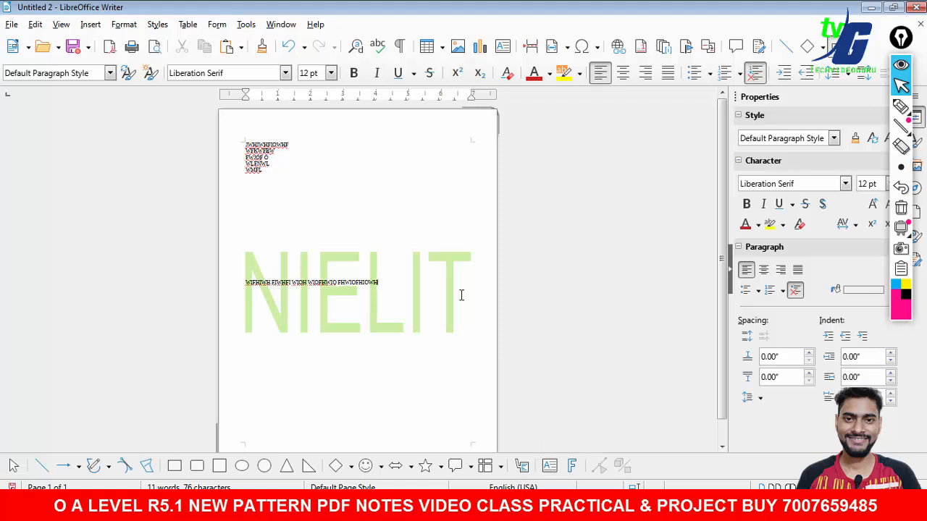
- Reopen the Watermark dialog to review its settings and close it without changes
left_click(124, 24)
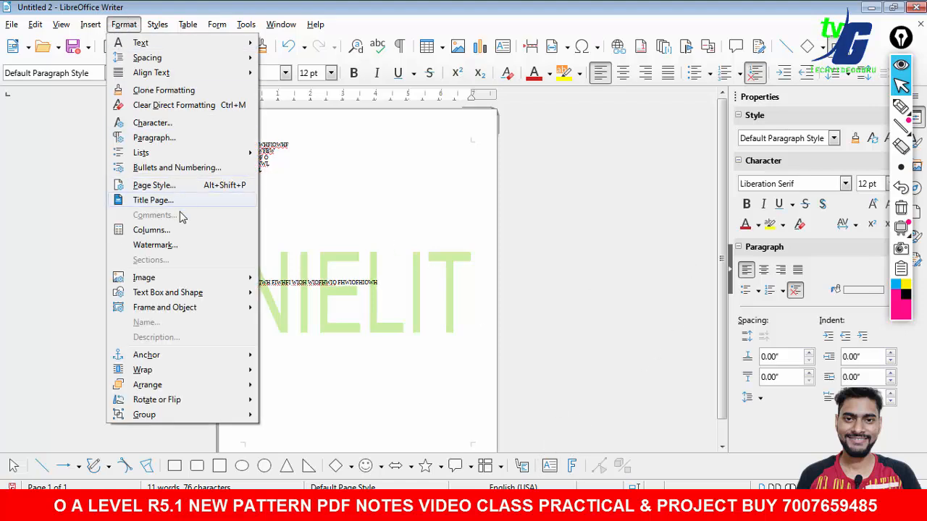
left_click(171, 246)
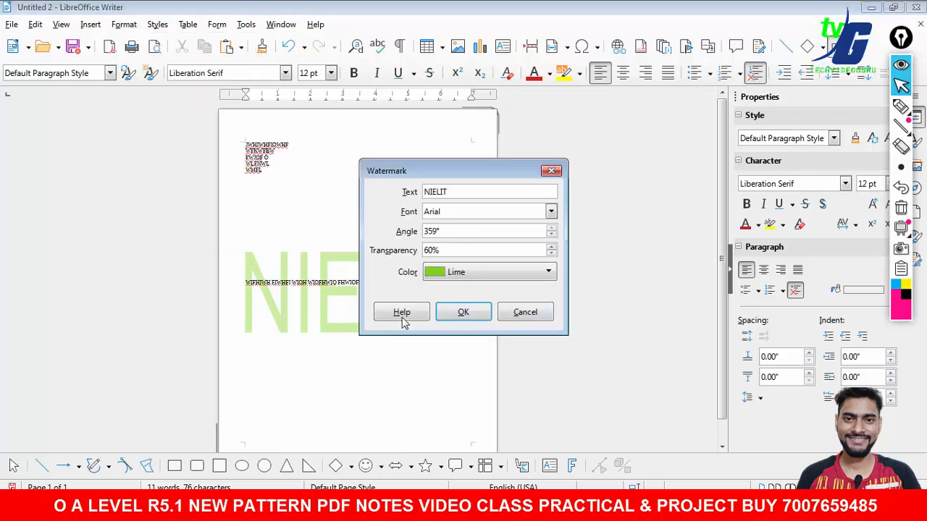
left_click(545, 316)
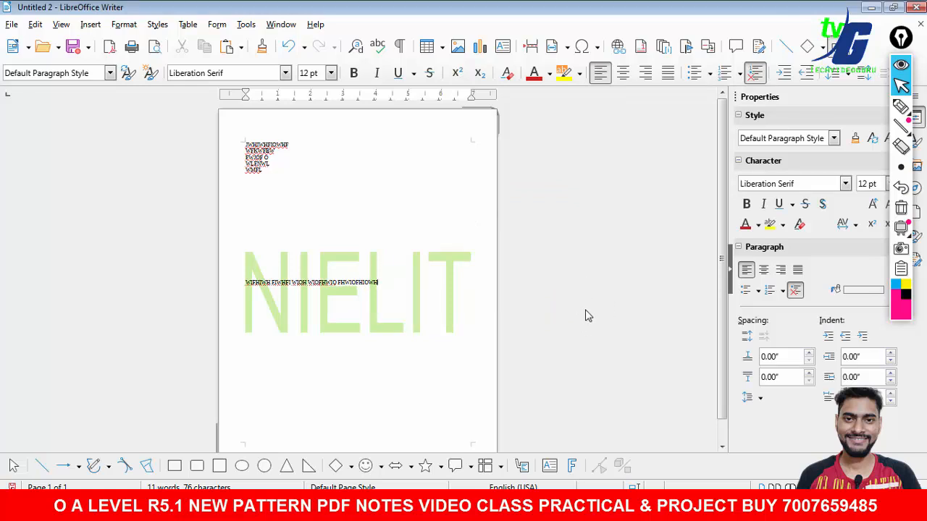
- Create a new blank document
left_click(12, 46)
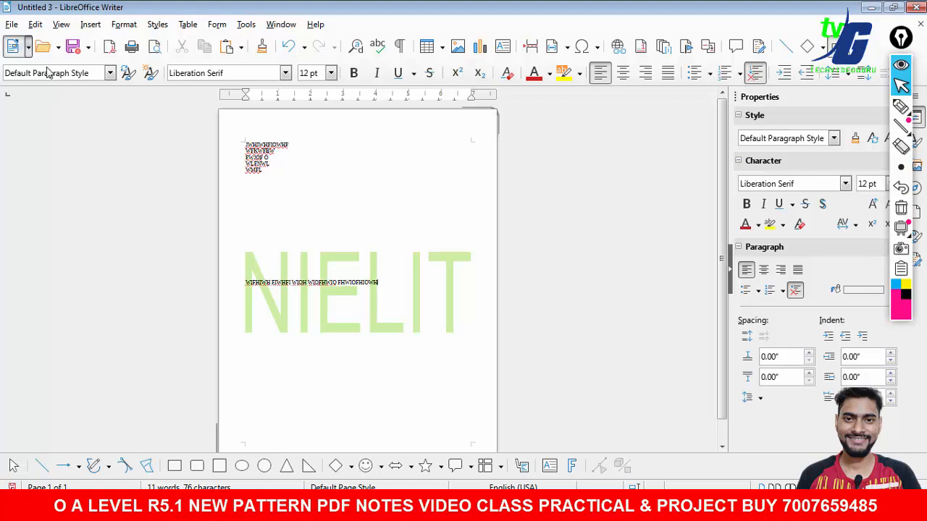
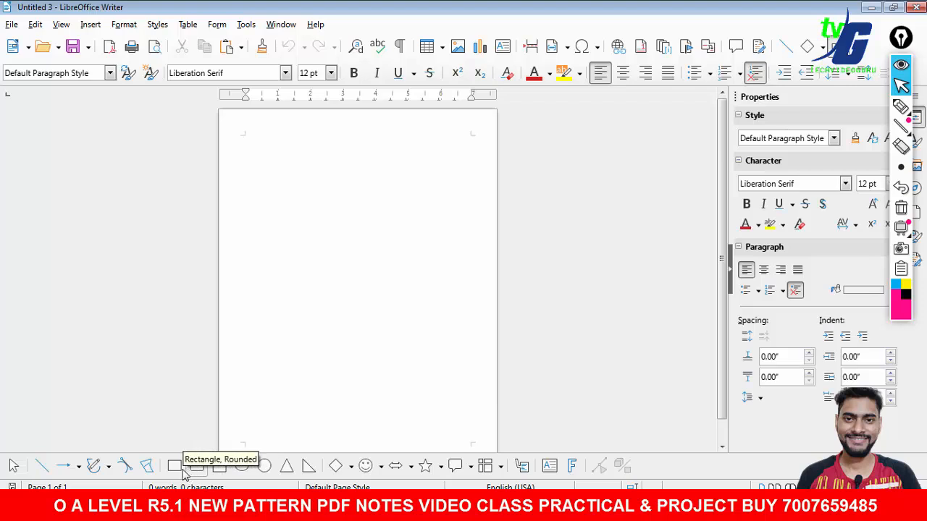
- Draw a rectangle about 5.52 × 3.31 inches in the middle of the page
left_click(175, 466)
left_click_drag(269, 223, 449, 332)
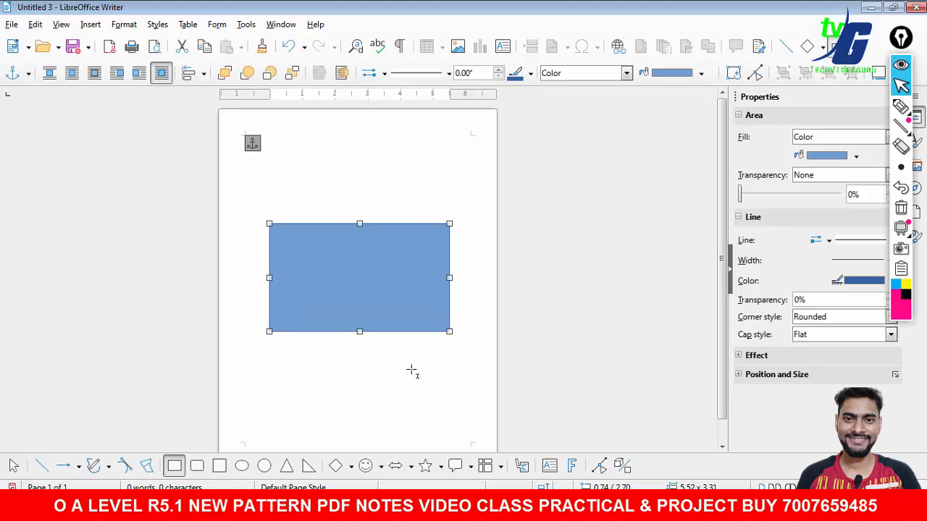
key("Escape")
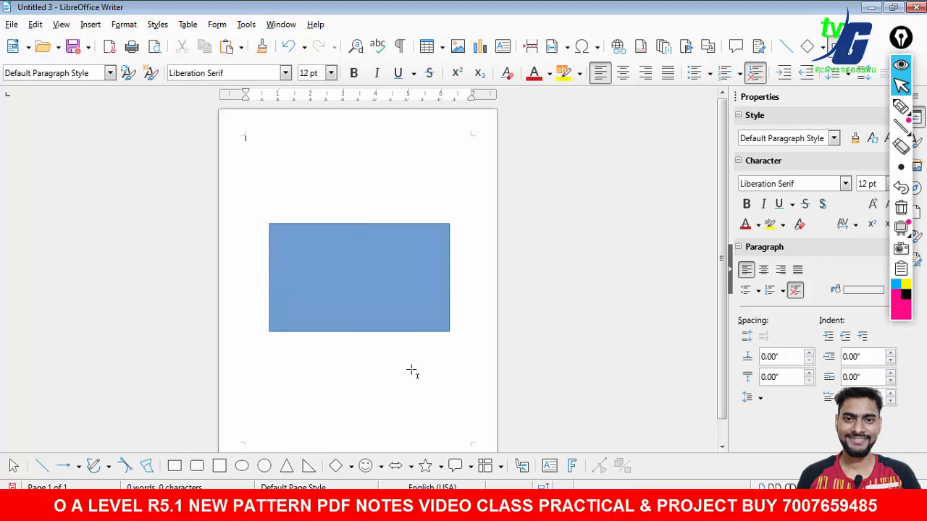
- Set the rectangle's fill colour to a light yellow
left_click(386, 280)
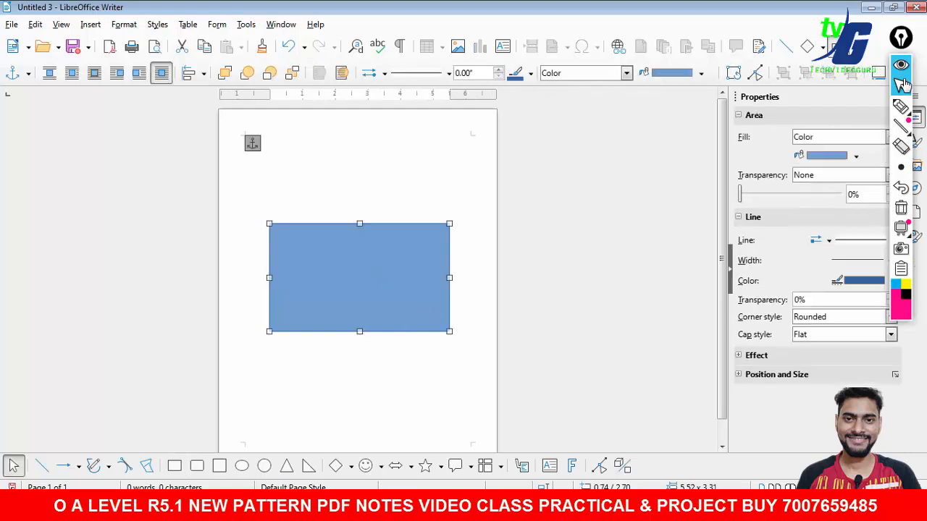
mouse_move(900, 38)
left_mouse_down()
mouse_move(663, 99)
mouse_move(677, 103)
left_mouse_up()
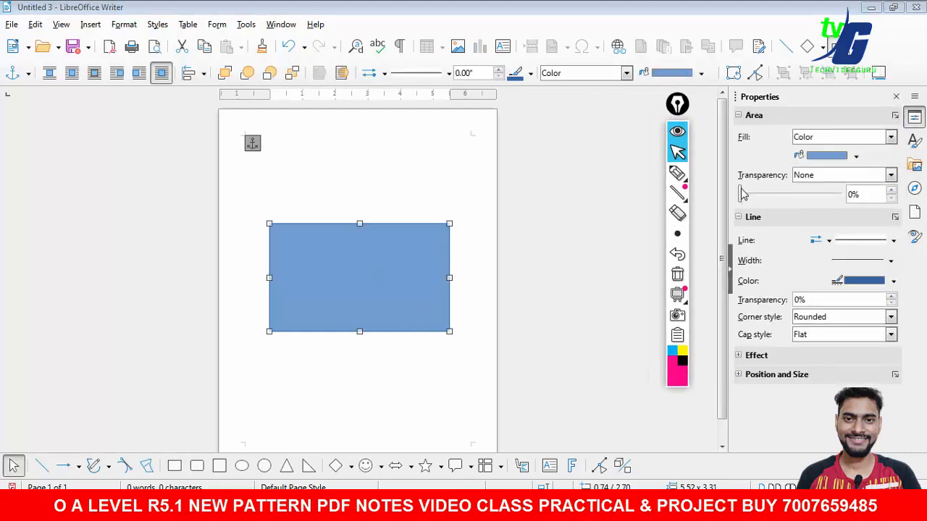
mouse_move(741, 194)
left_mouse_down()
mouse_move(840, 203)
mouse_move(738, 202)
left_mouse_up()
left_click(890, 137)
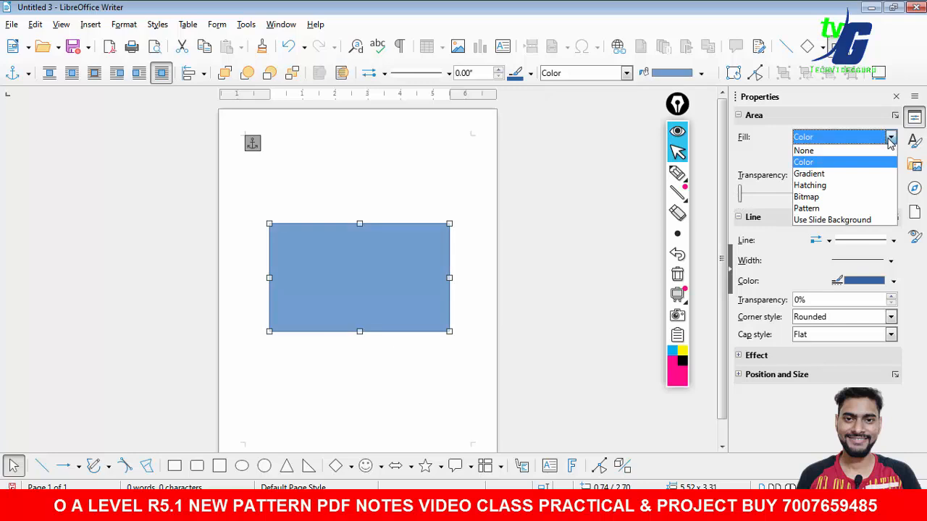
left_click(771, 143)
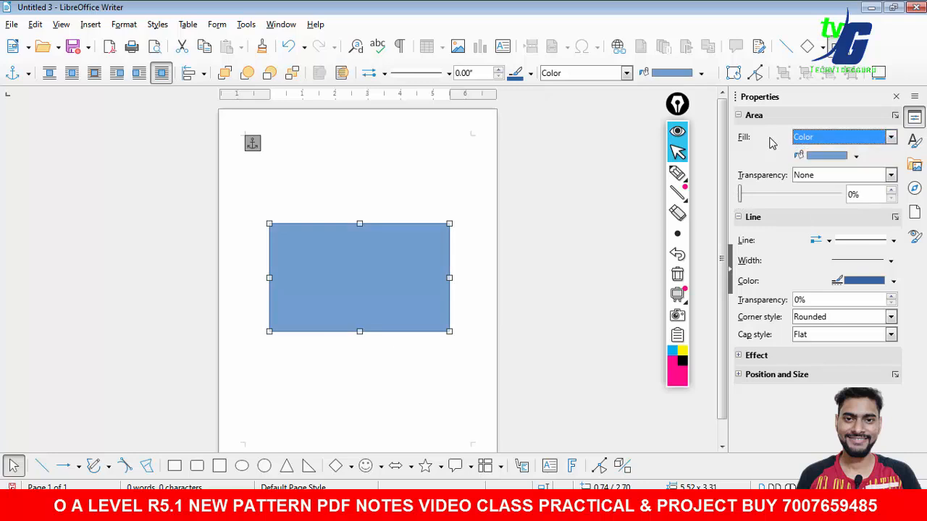
left_click(846, 159)
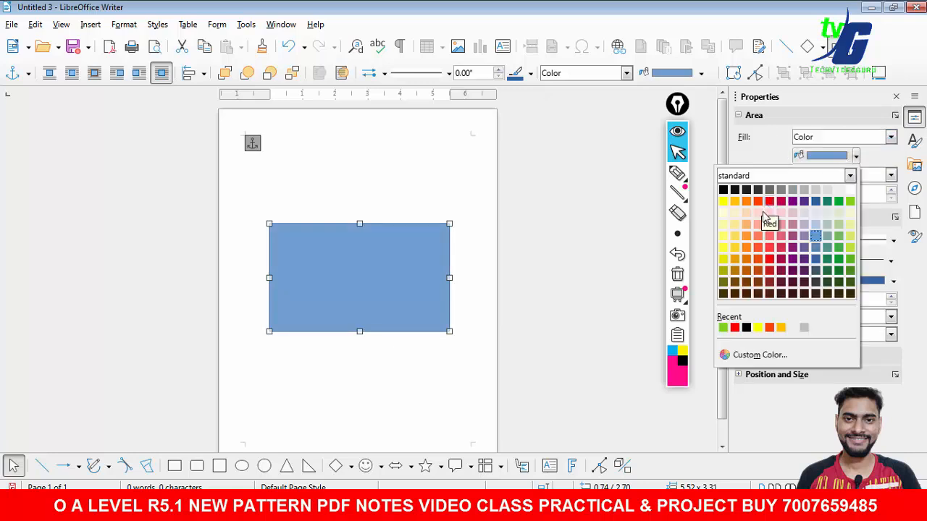
left_click(838, 192)
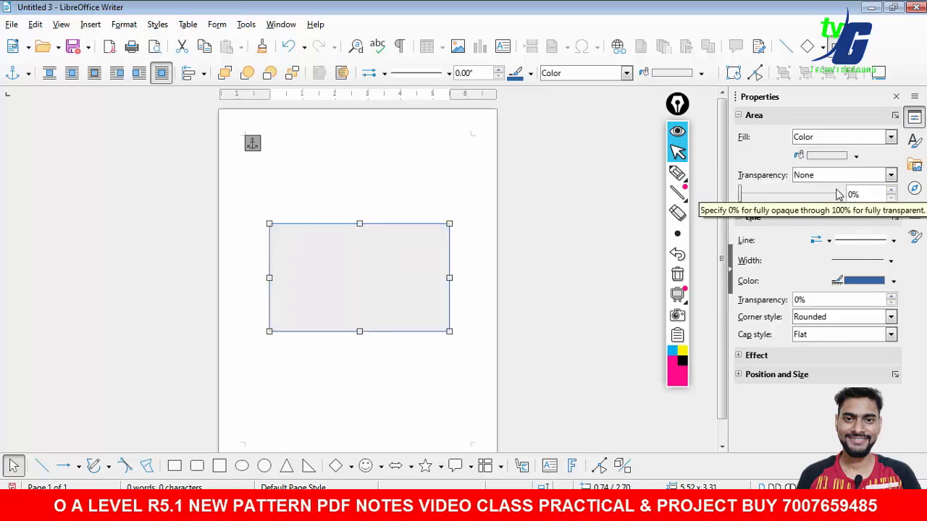
left_click(855, 157)
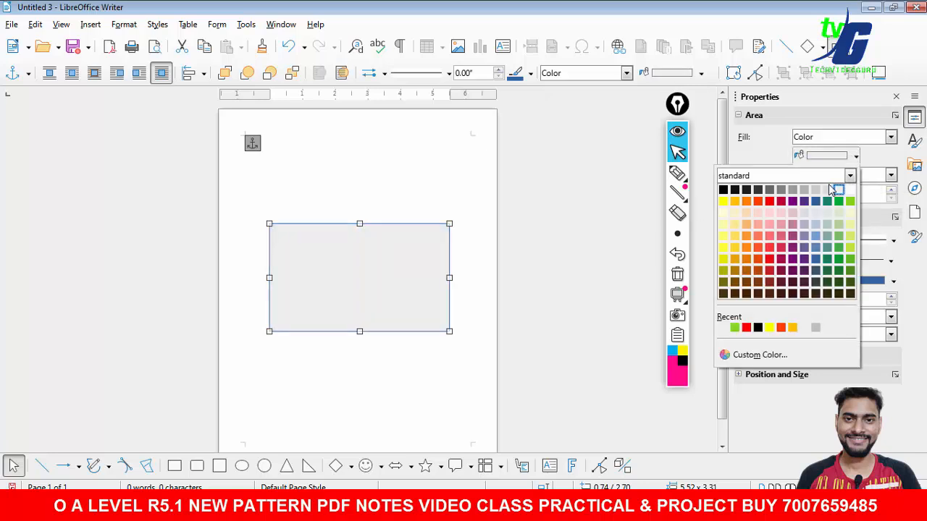
left_click(849, 212)
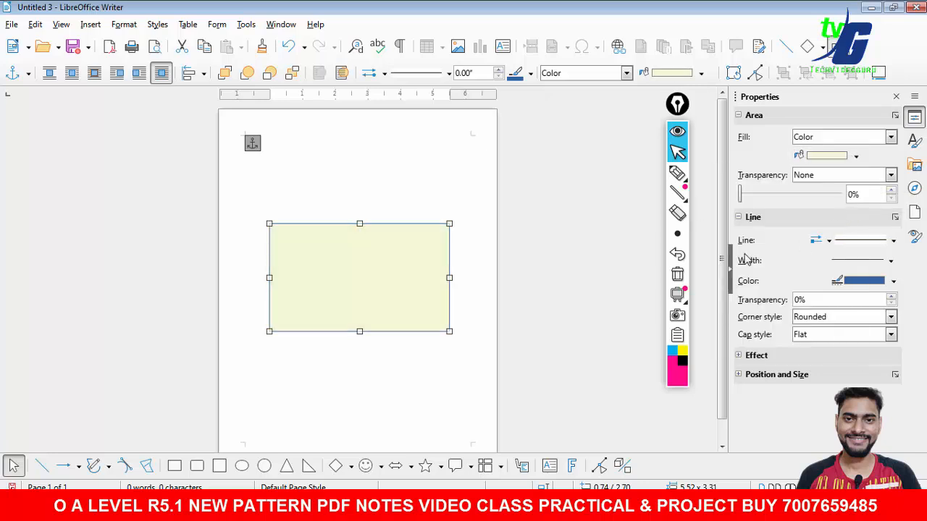
- Give the rectangle's border a dashed line style
left_click(609, 260)
left_click(371, 274)
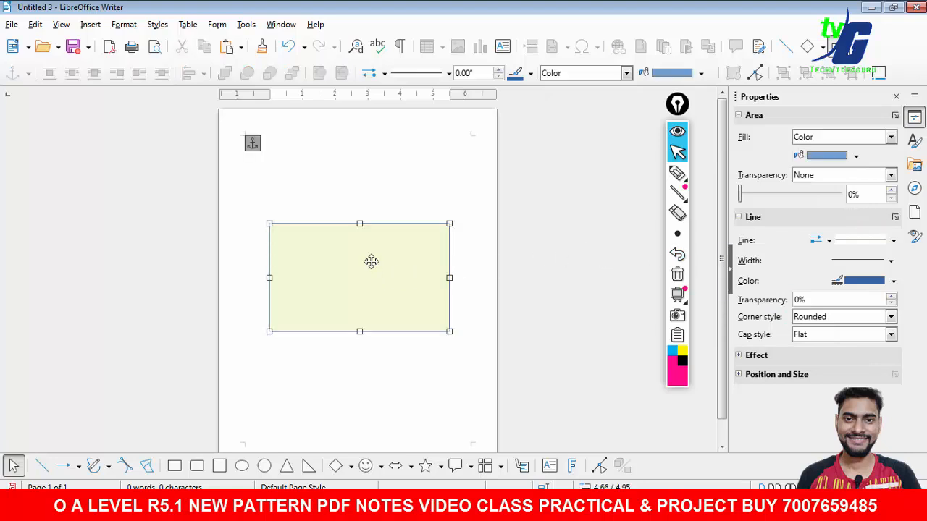
left_click(892, 241)
left_click(874, 375)
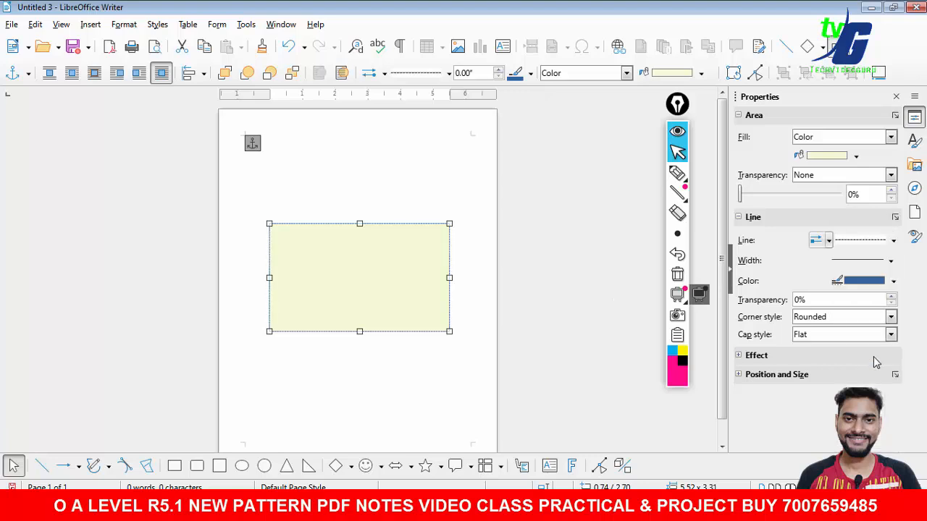
left_click(891, 297)
left_click(891, 297)
left_click(891, 297)
left_click(892, 298)
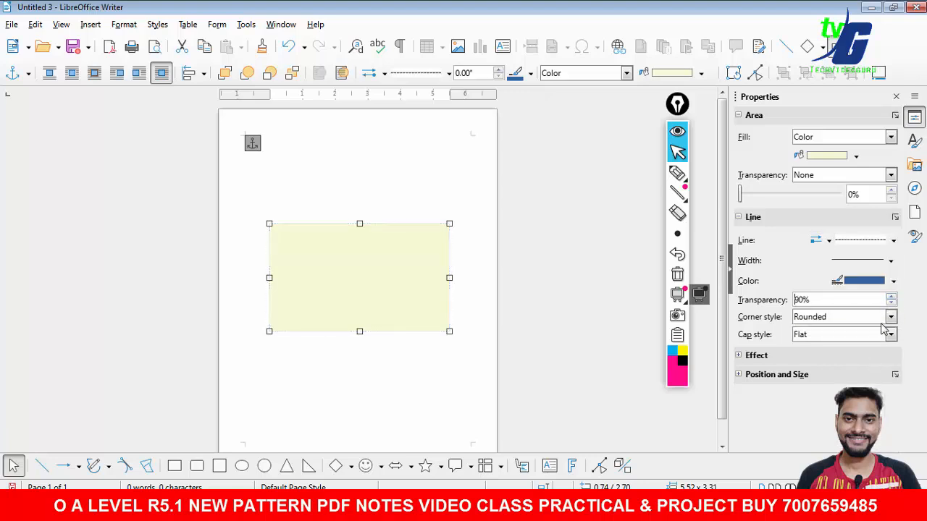
left_click(892, 298)
left_click(891, 302)
left_click(891, 303)
left_click(892, 303)
left_click(892, 303)
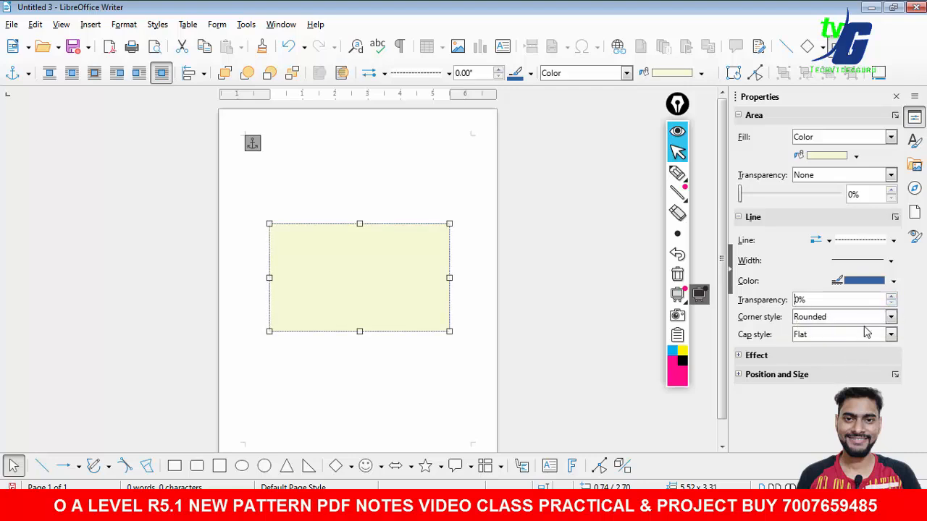
- Set the rectangle border's corner style to Mitered and its cap style to Round
left_click(890, 316)
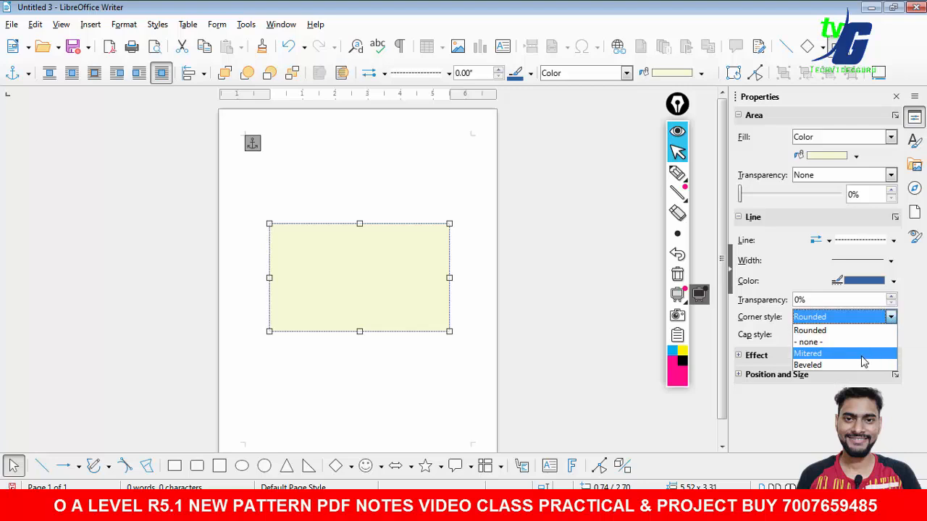
left_click(862, 356)
left_click(892, 335)
left_click(875, 366)
left_click(459, 323)
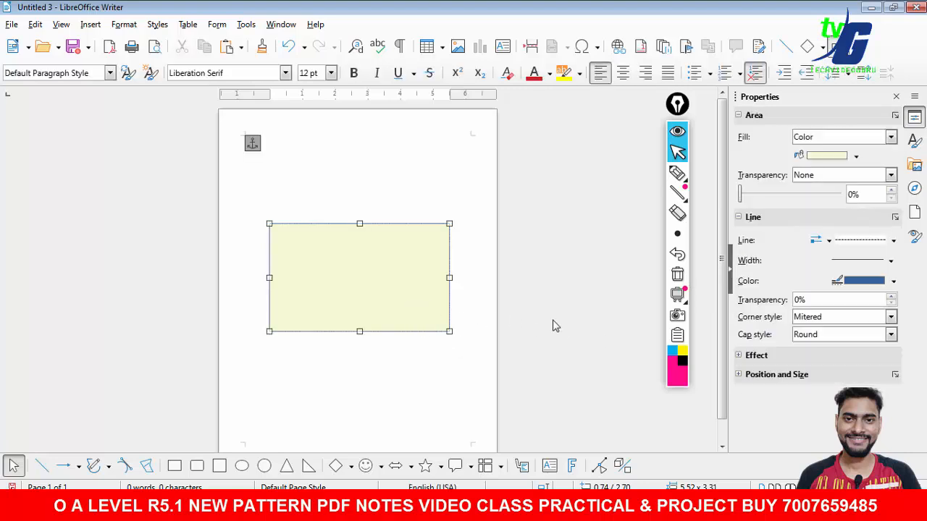
- Set the rectangle border's width to the thickest preset, about 6 pt
left_click(739, 356)
left_click(739, 355)
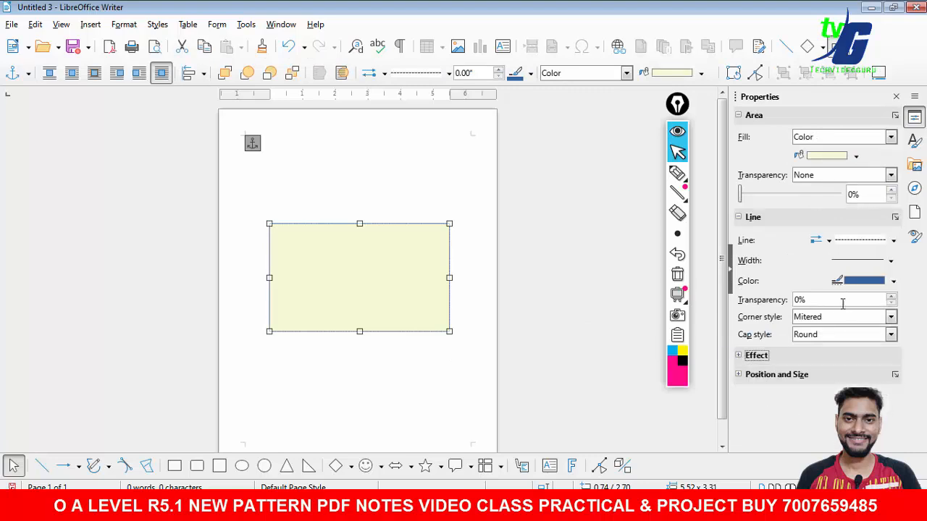
left_click(891, 261)
left_click(809, 356)
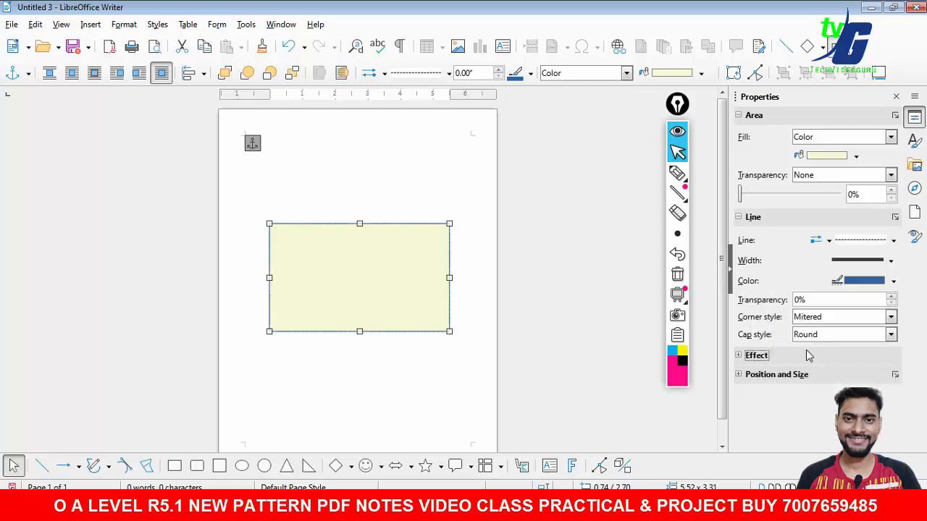
left_click(890, 261)
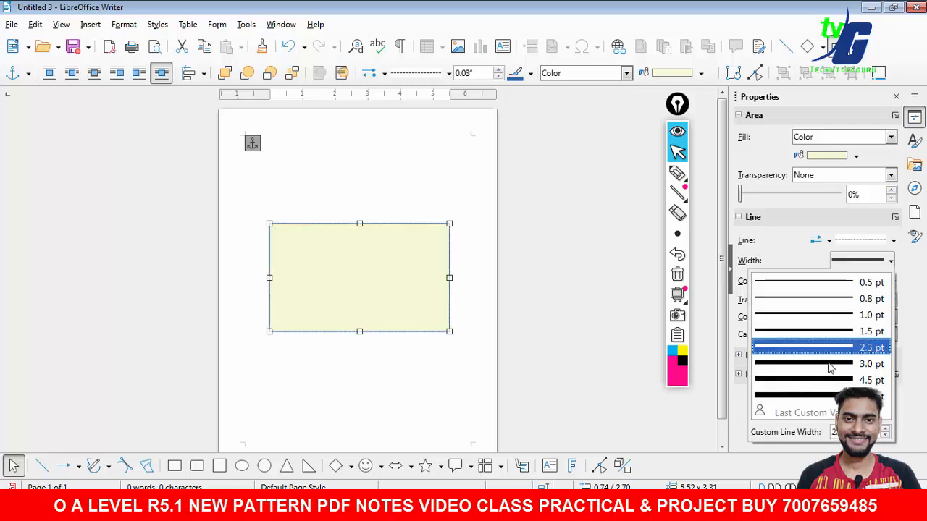
left_click(809, 397)
left_click(427, 392)
left_click(390, 285)
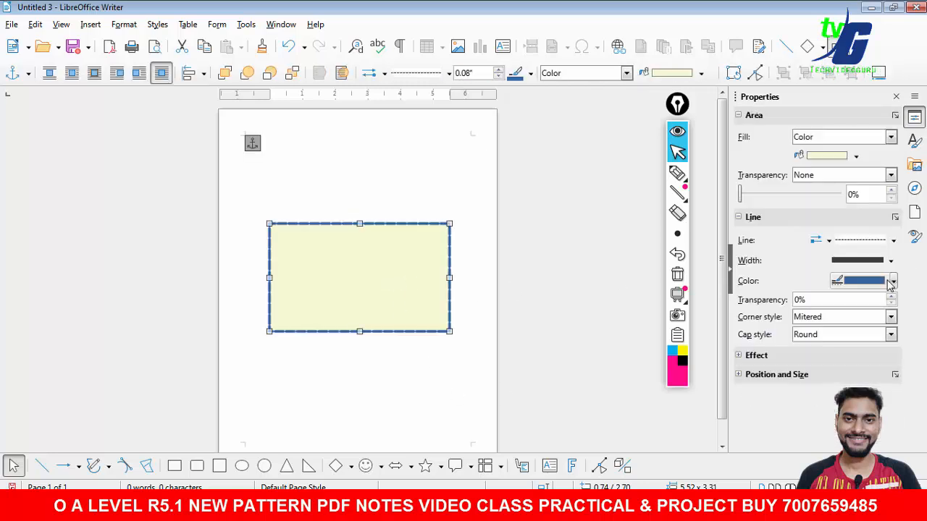
- Change the rectangle's border back to a continuous line
left_click(893, 240)
left_click(866, 286)
left_click(462, 355)
left_click(401, 302)
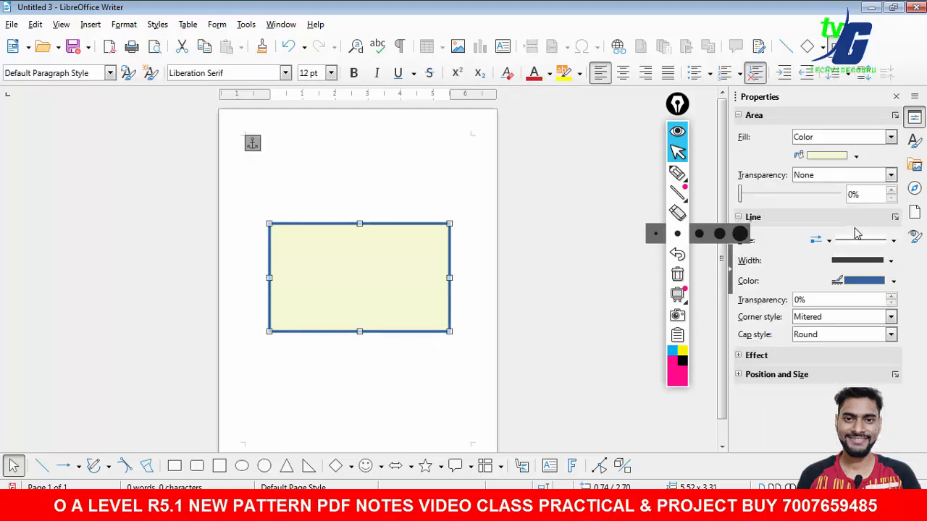
- Set the rectangle's border colour to Black
left_click(893, 281)
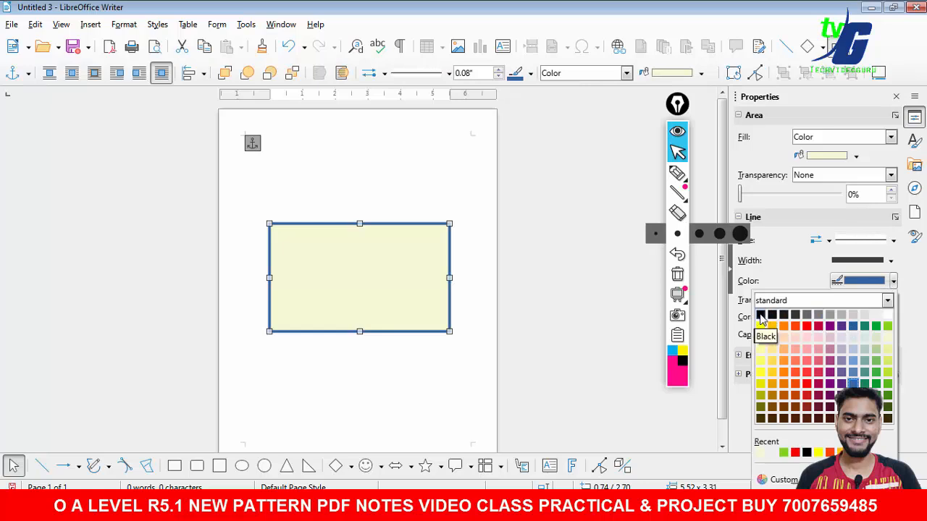
left_click(759, 316)
left_click(458, 335)
left_click(366, 272)
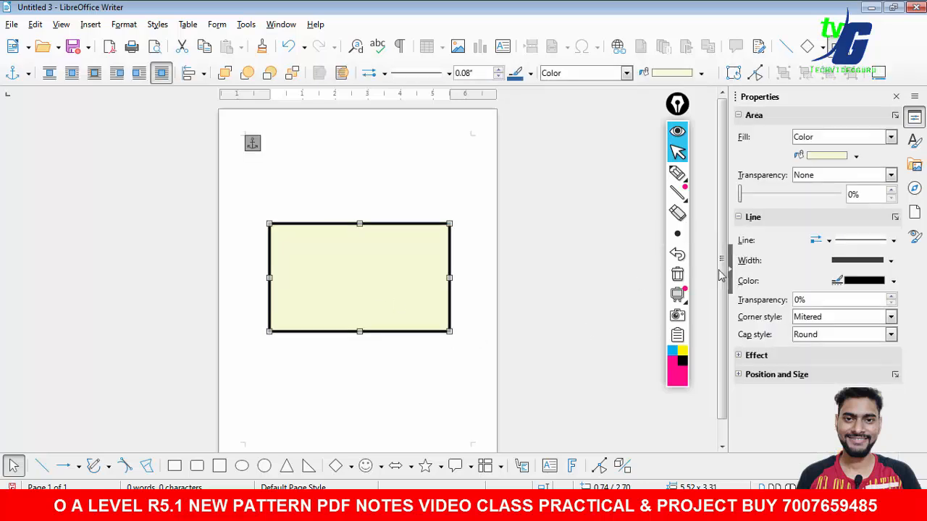
- Set the rectangle's border width to 2.3 pt
left_click(861, 260)
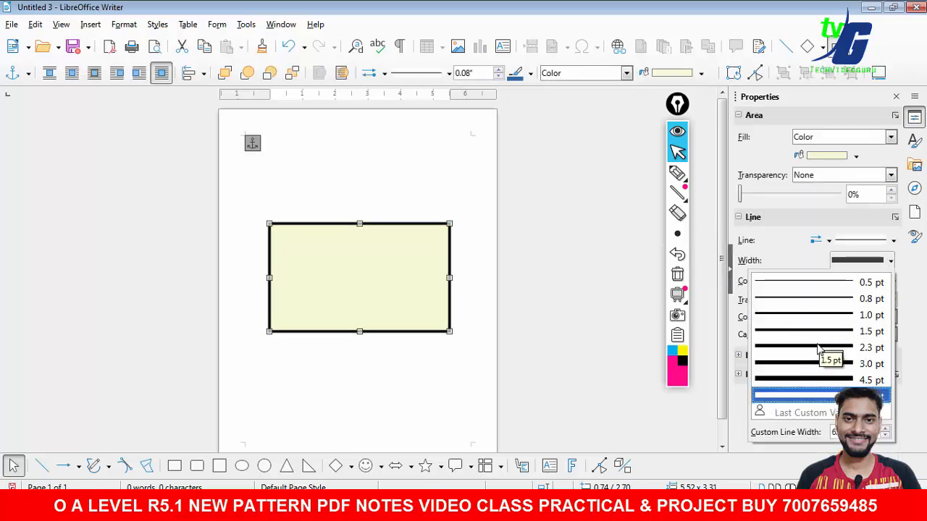
left_click(810, 349)
left_click(425, 365)
left_click(363, 292)
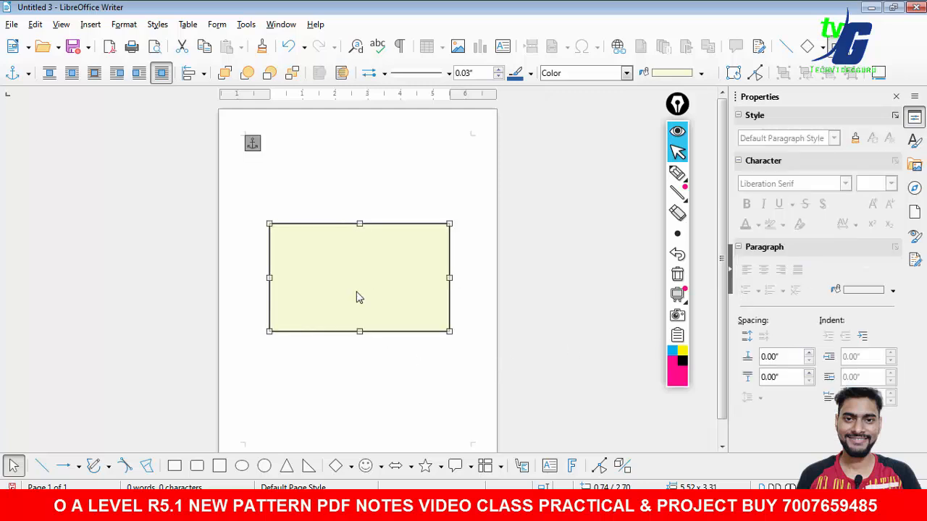
- Type the labels STUDENTS NAME, ROLL NO, CLASS, MOBILE NO and ADDRESS on separate lines inside the rectangle
key("Escape")
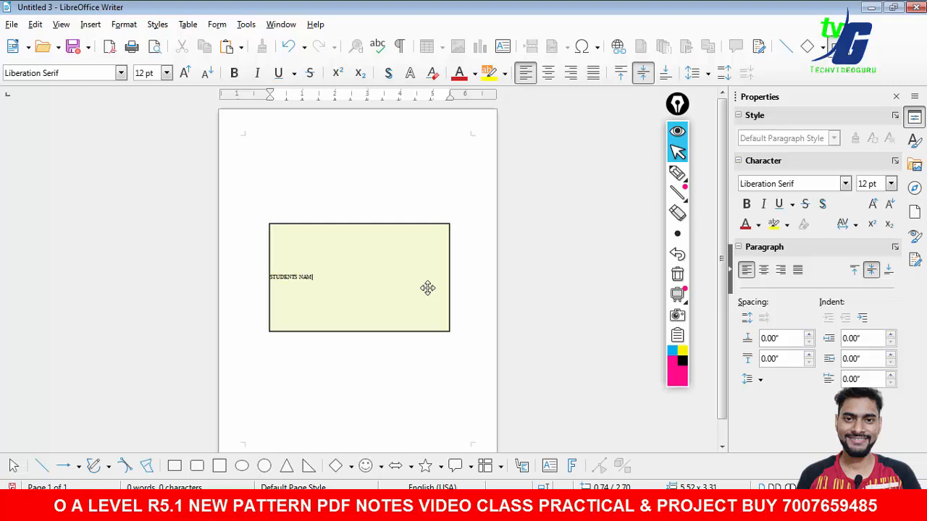
key("Return")
type("ROLL NO")
key("Return")
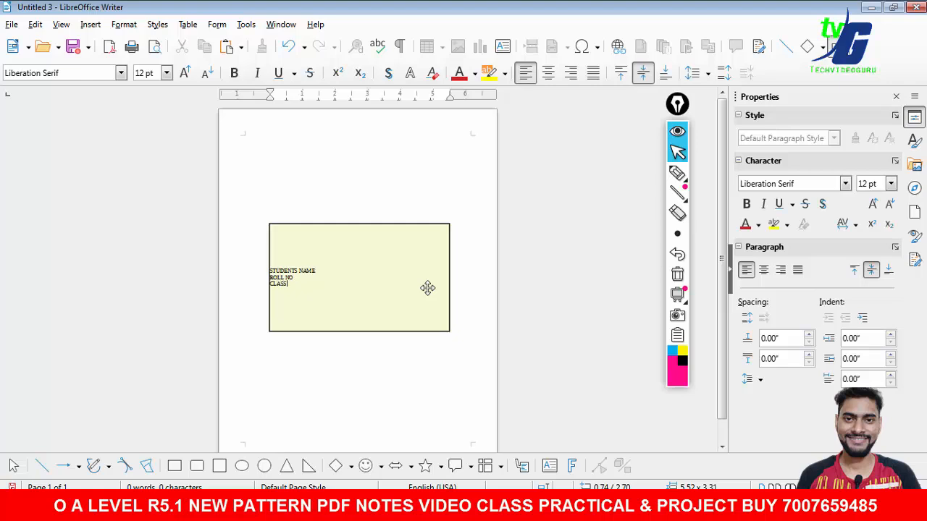
type("CLASS")
key("Return")
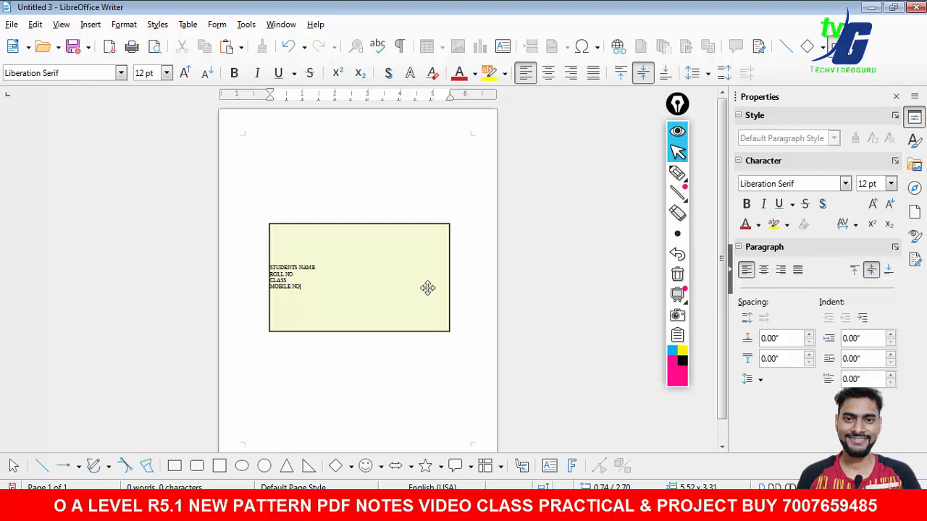
type("MOBILE NO")
key("Return")
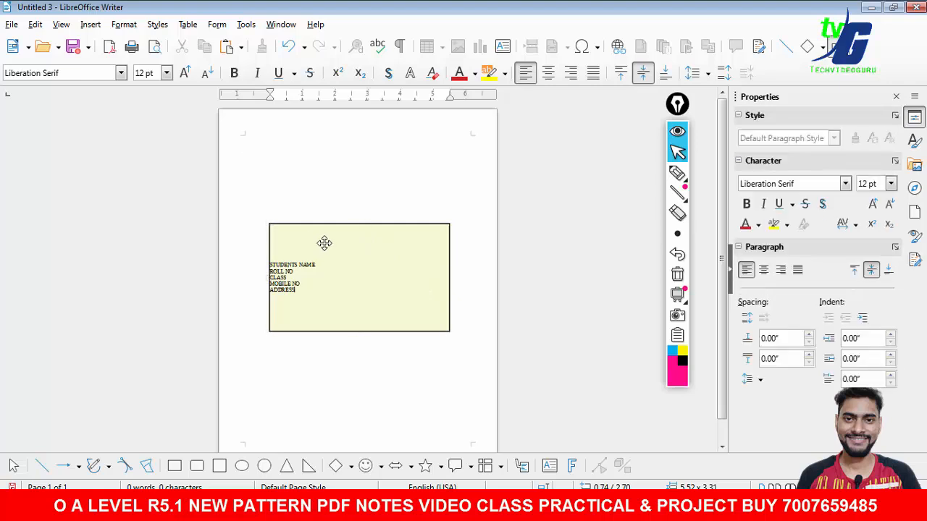
- Add a text box to the rectangle and move the rectangle slightly left and down
left_click(302, 234)
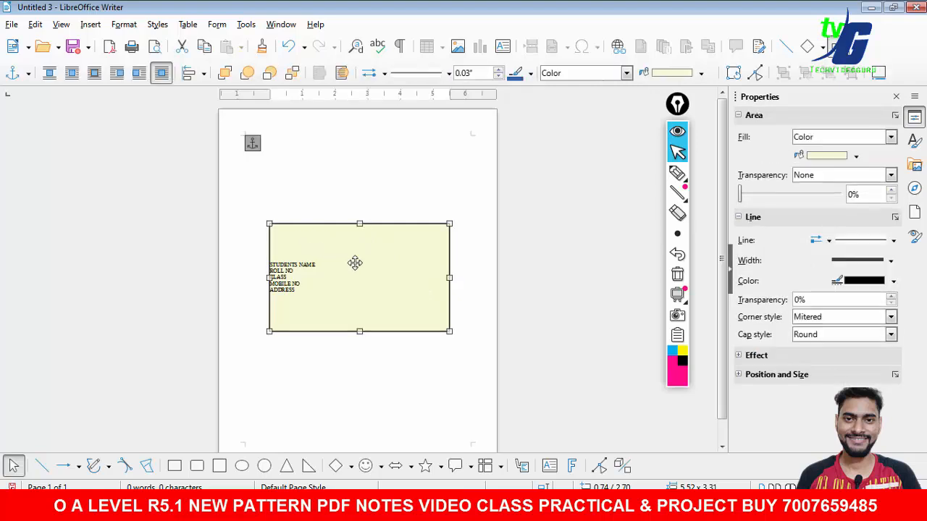
right_click(385, 284)
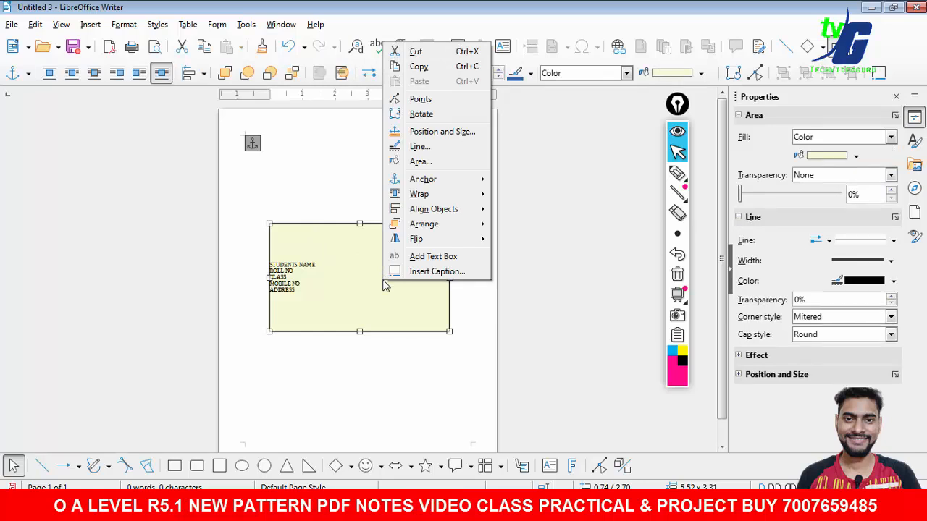
left_click(343, 373)
left_click(462, 279)
left_click(340, 263)
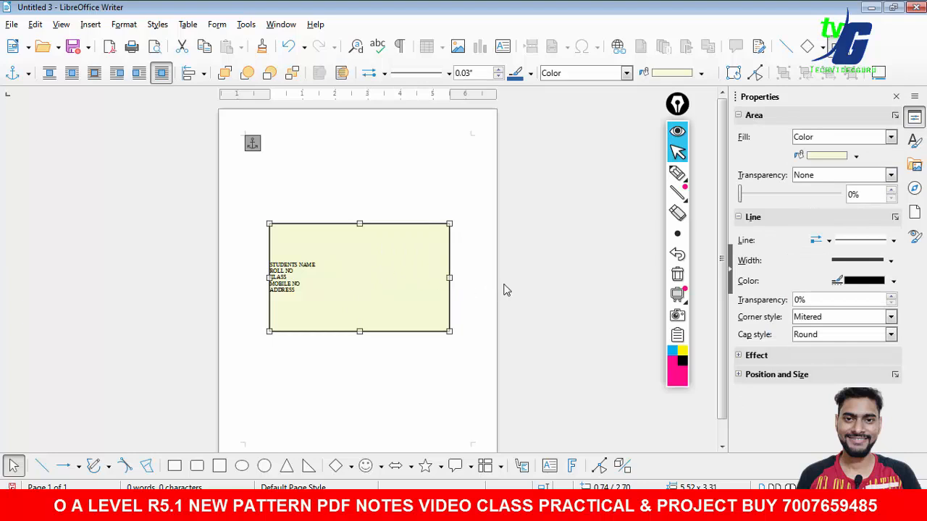
right_click(406, 281)
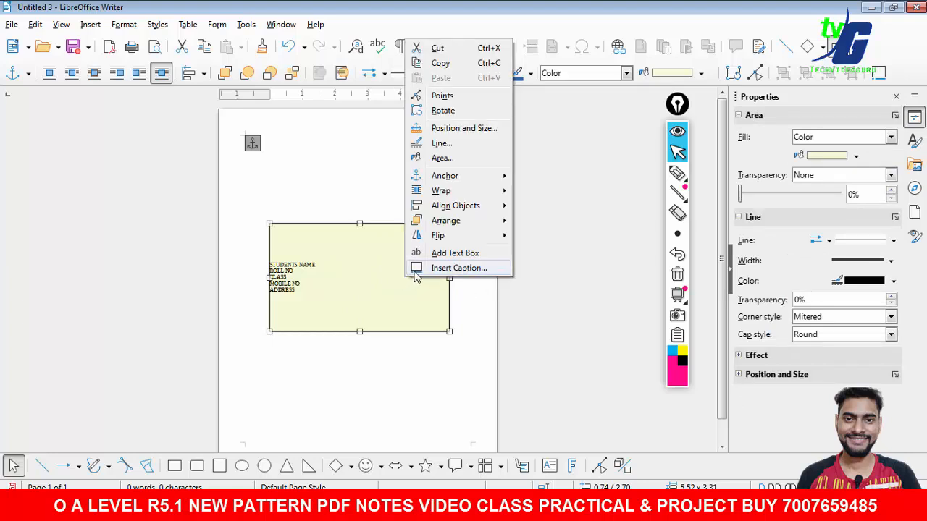
left_click(444, 253)
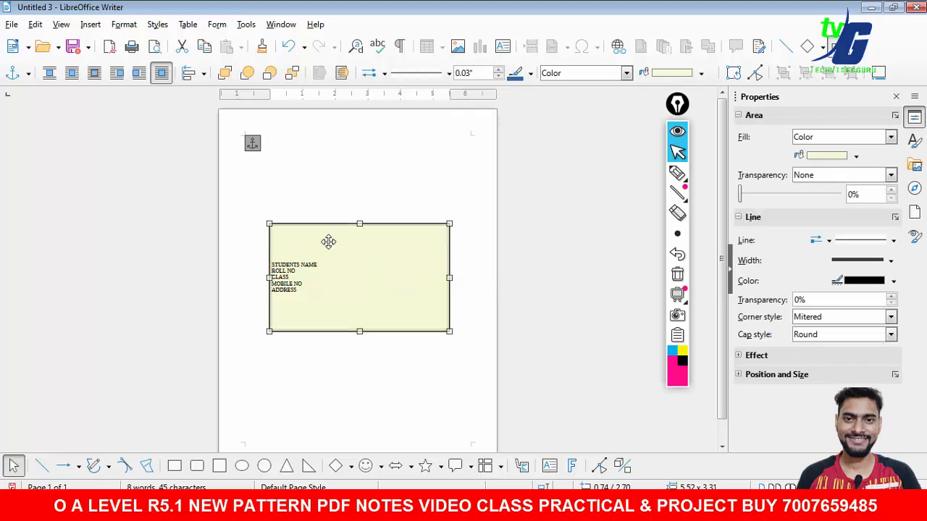
mouse_move(355, 273)
left_mouse_down()
mouse_move(373, 282)
mouse_move(353, 283)
left_mouse_up()
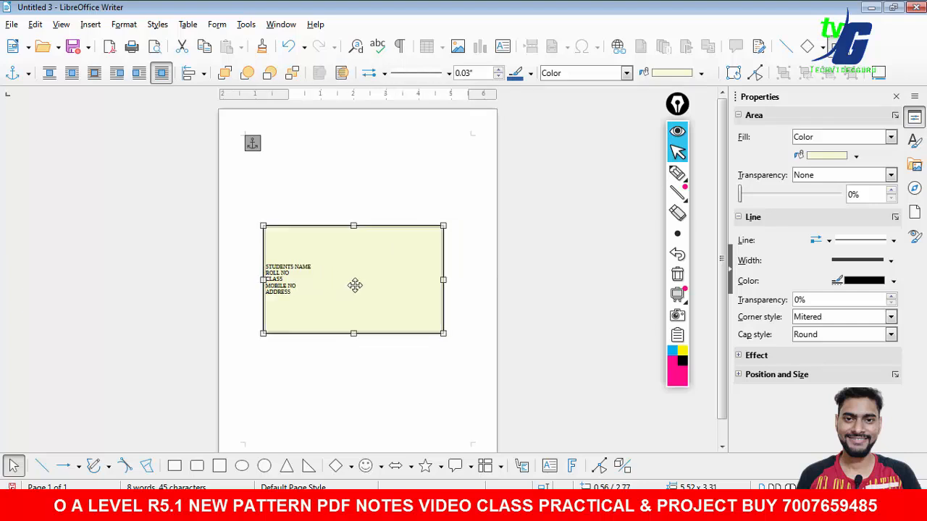
- Select all the label text inside the rectangle and set its font size to 22 pt
left_click(253, 323)
left_click_drag(291, 293, 266, 269)
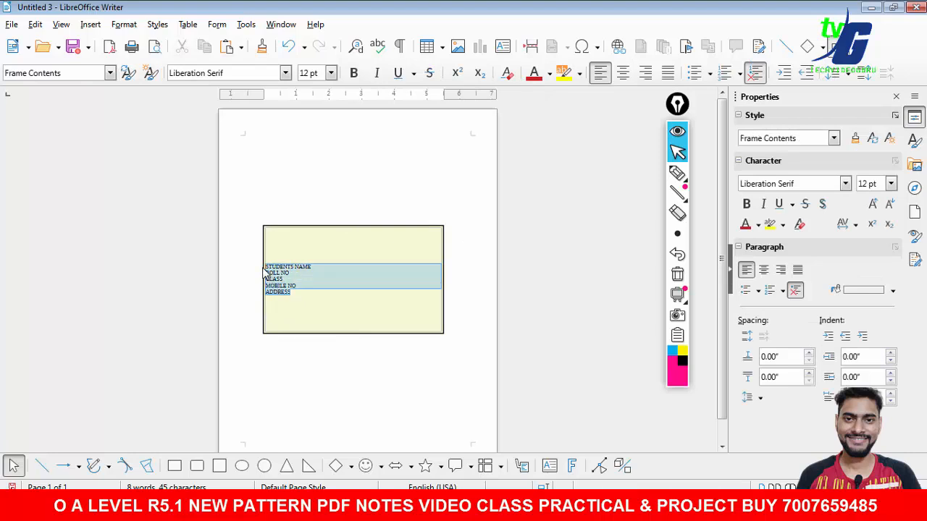
left_click(294, 305)
key("ctrl+a")
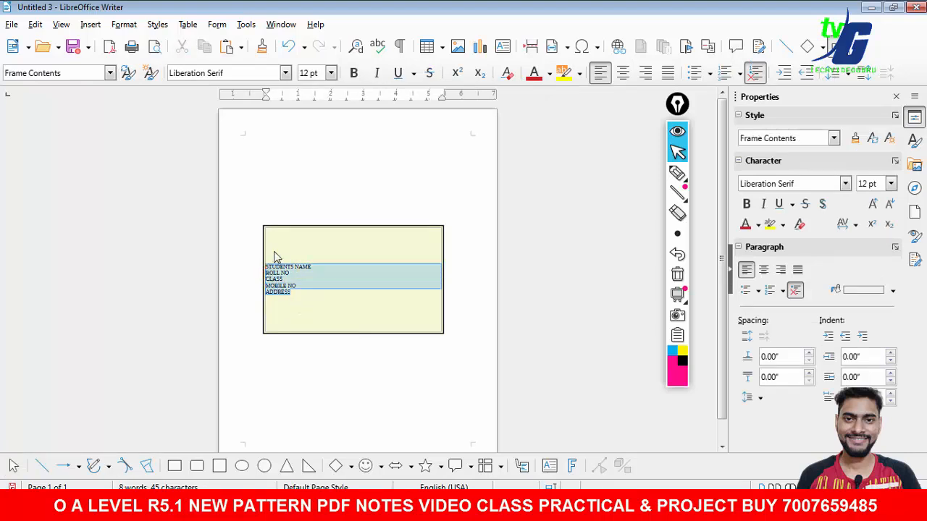
left_click(330, 72)
left_click(314, 195)
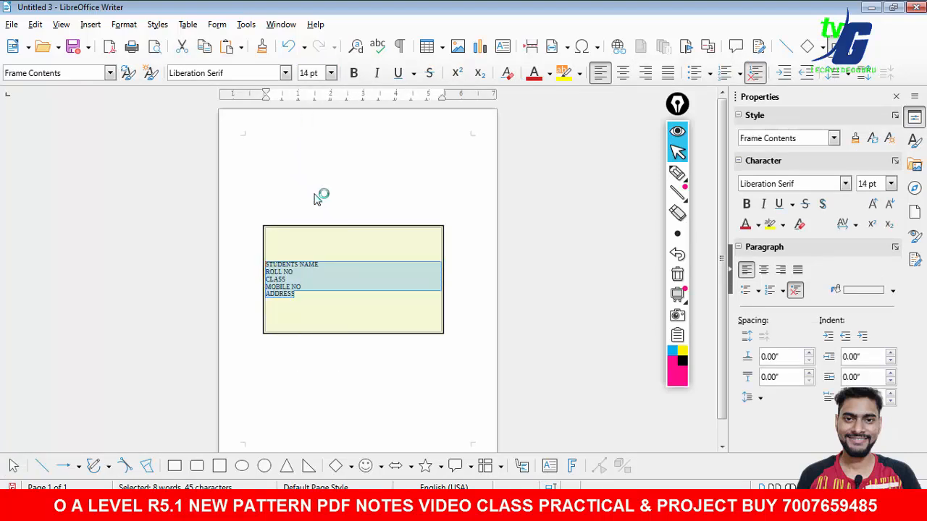
left_click(331, 72)
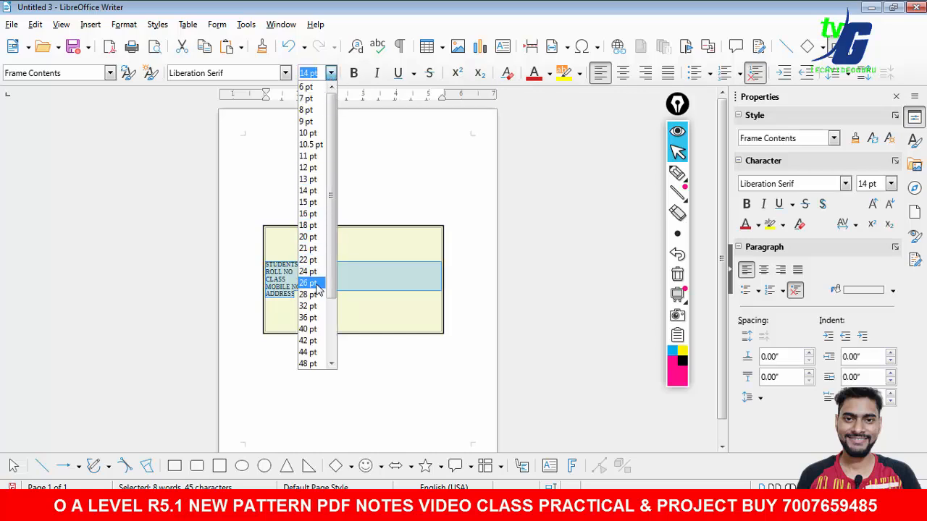
left_click(311, 283)
left_click(330, 73)
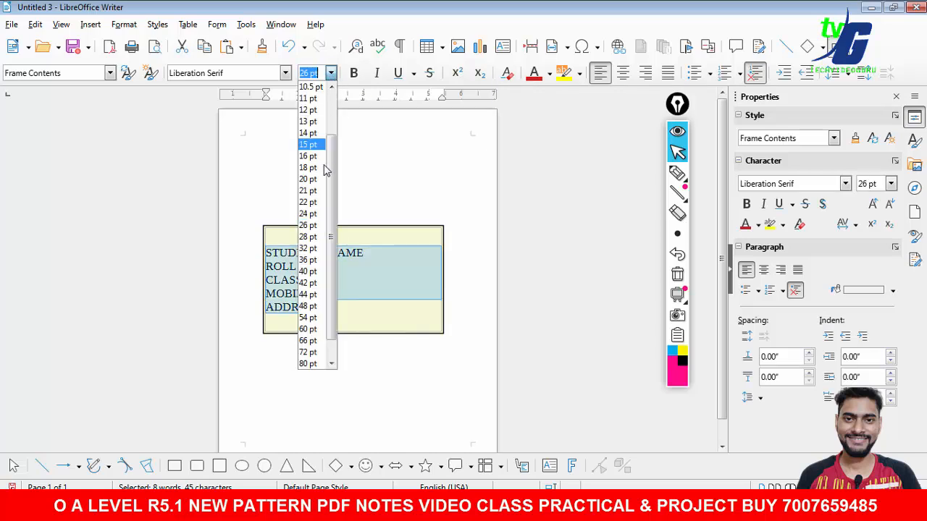
left_click(316, 209)
left_click(335, 307)
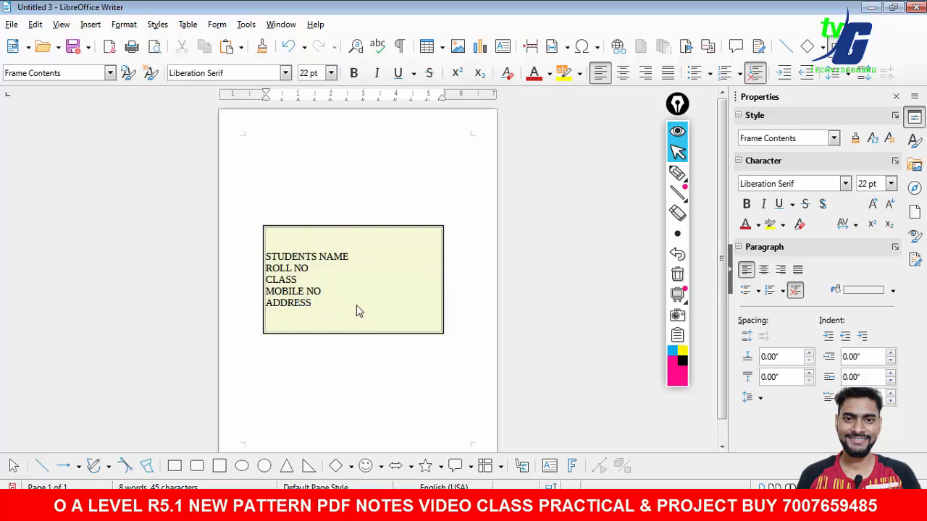
left_click_drag(357, 311, 362, 142)
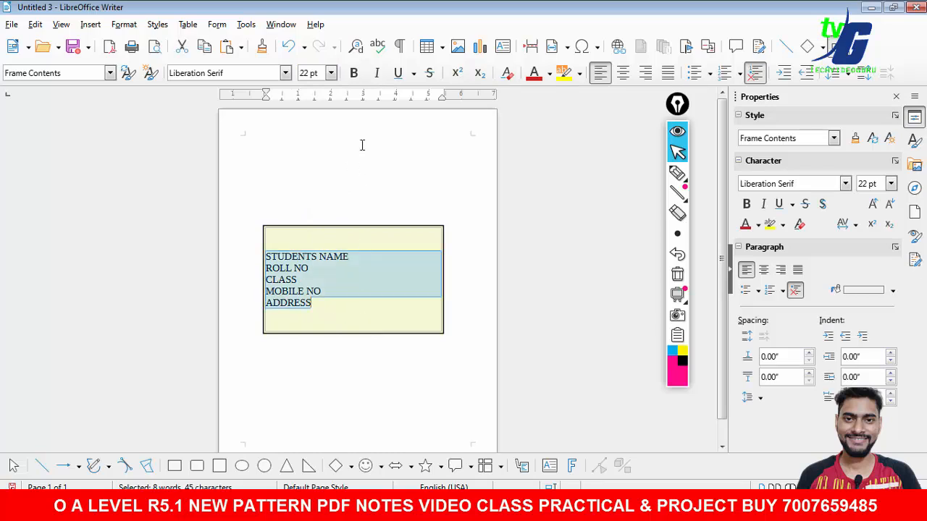
left_click(620, 77)
left_click(601, 73)
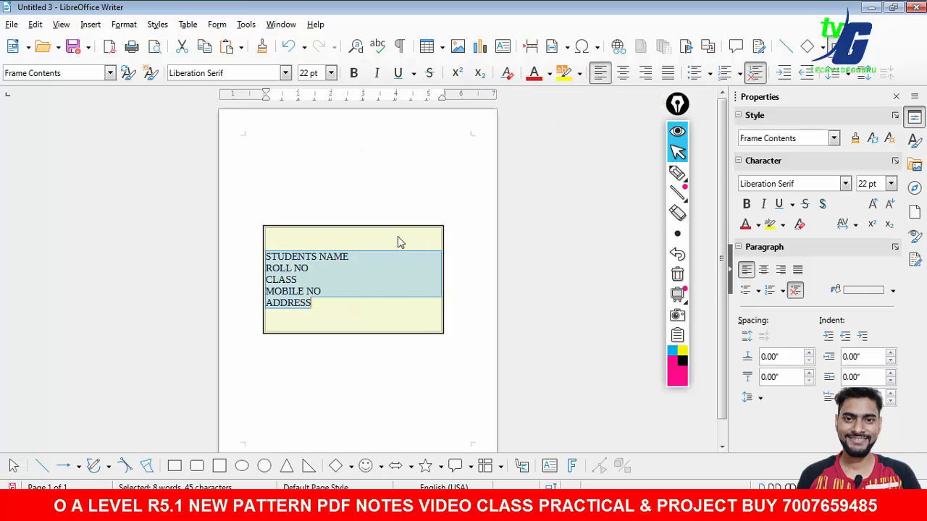
- Enter the student's name after the STUDENTS NAME label
left_click(353, 254)
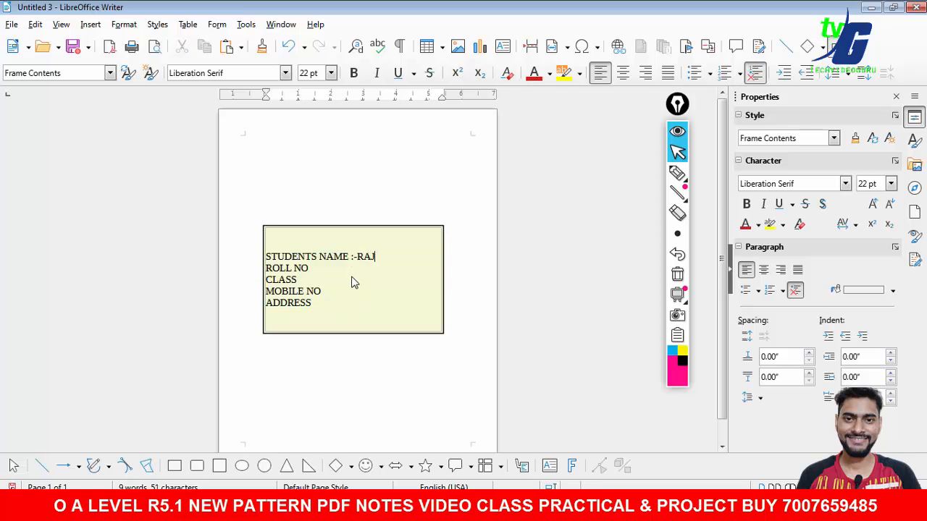
type("-RAJ KUMAR")
key("Down")
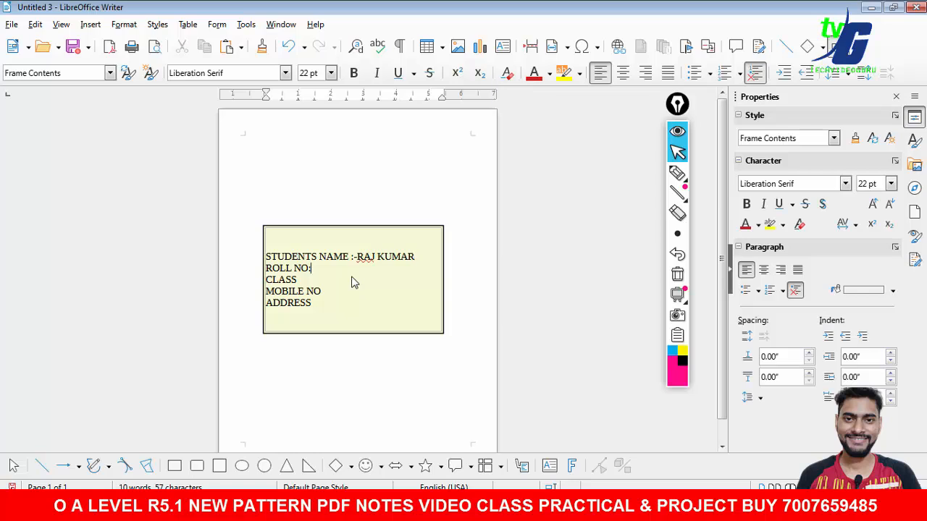
- Fill in the roll number, class 12 A, mobile number and address after their labels
type(":-123456")
key("Return")
key("BackSpace")
type("12345678 ADDRESS :-")
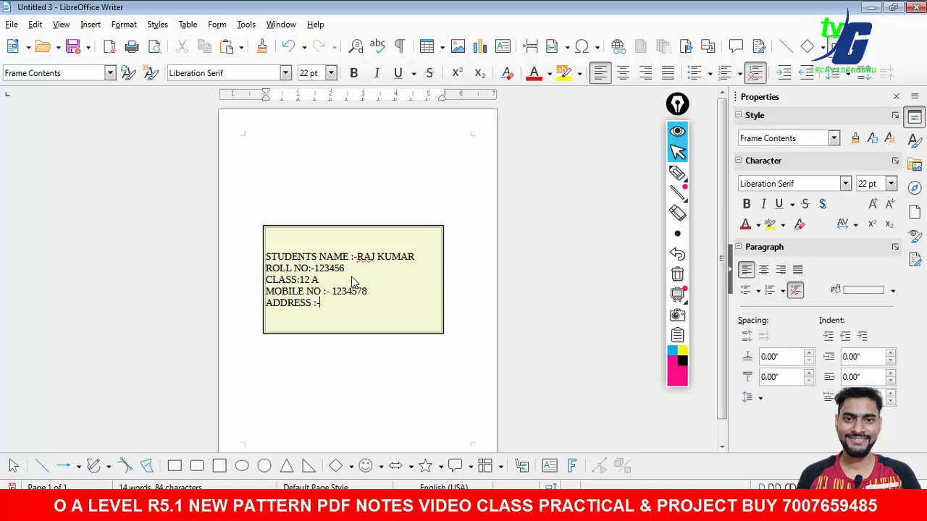
type("NEW DELHI")
- Insert blank lines above the student details at the top of the box
double_click(339, 236)
left_click(305, 244)
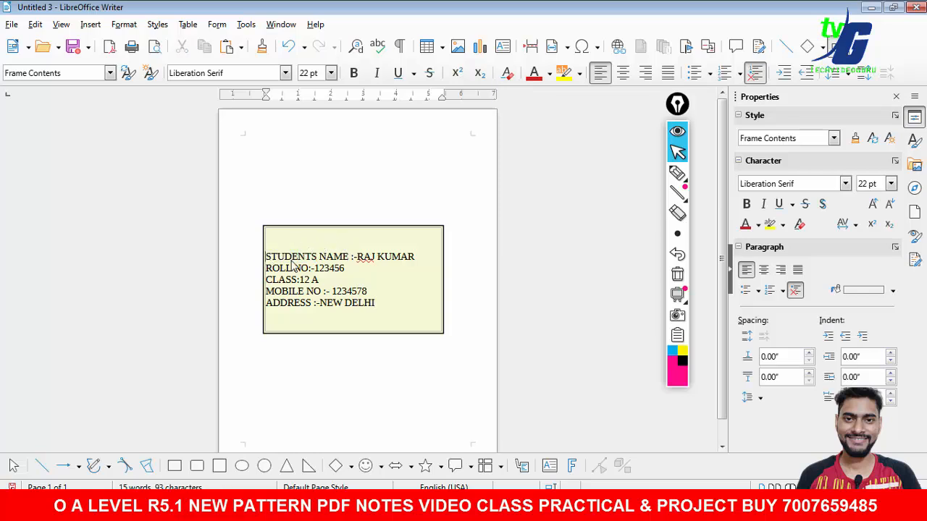
key("Return")
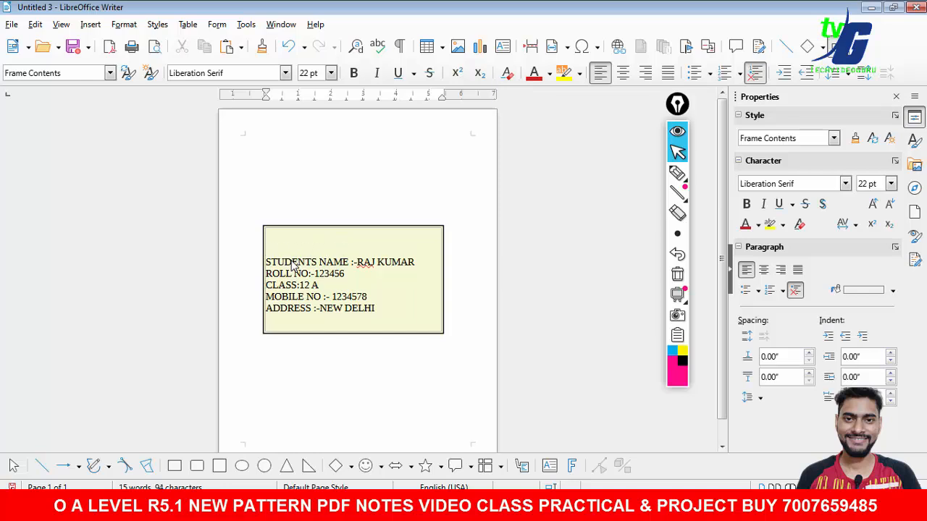
key("Return")
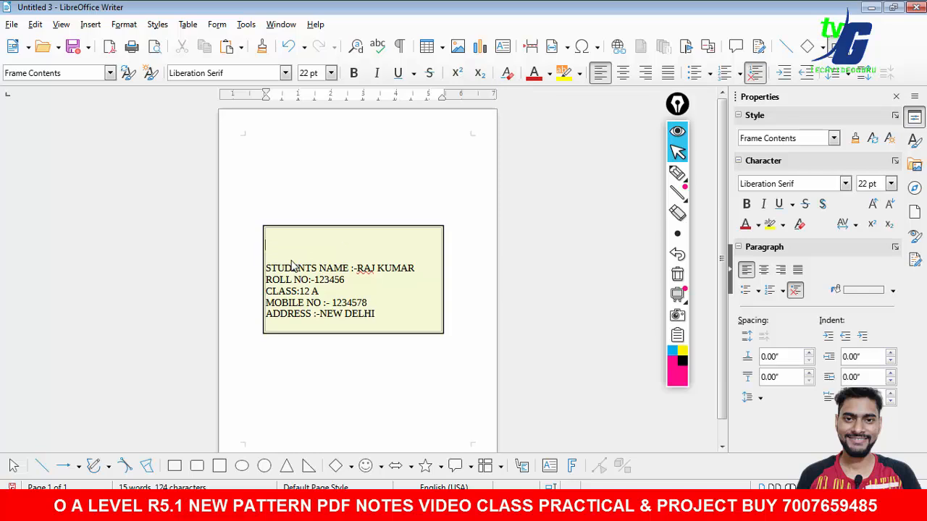
key("Return")
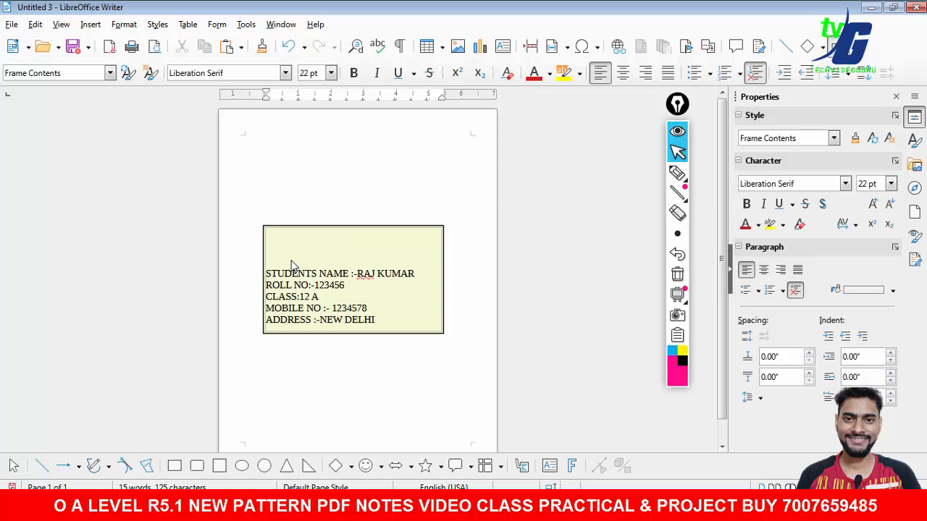
- Type the heading STUDENTS ID CARD centred at the top of the box
type("STUDEN")
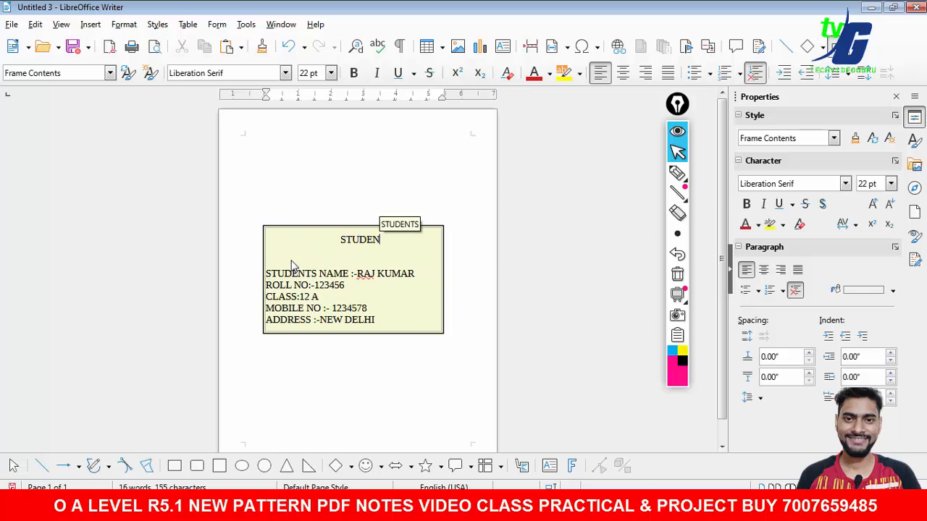
type("TS ID CARD")
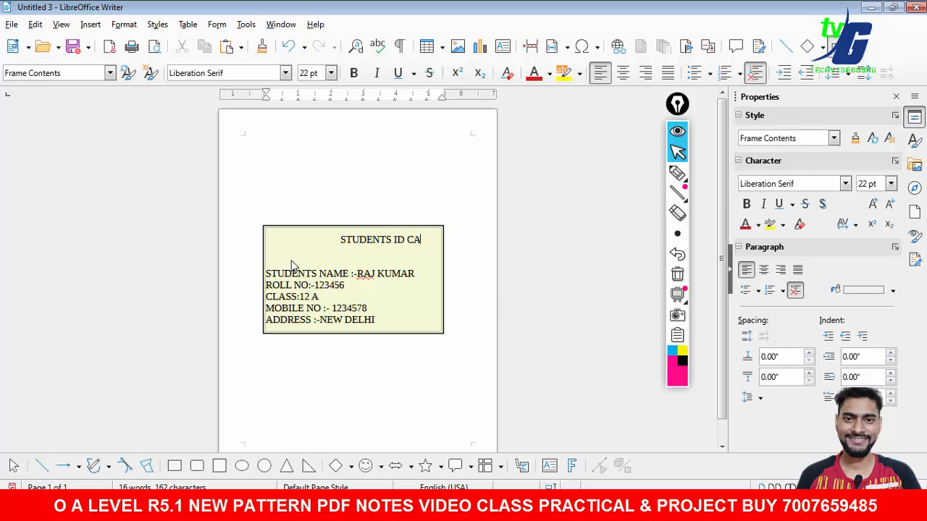
left_click(342, 243)
key("BackSpace")
key("BackSpace")
key("BackSpace")
key("BackSpace")
key("BackSpace")
key("BackSpace")
key("BackSpace")
key("BackSpace")
key("BackSpace")
key("BackSpace")
key("BackSpace")
key("BackSpace")
key("BackSpace")
key("BackSpace")
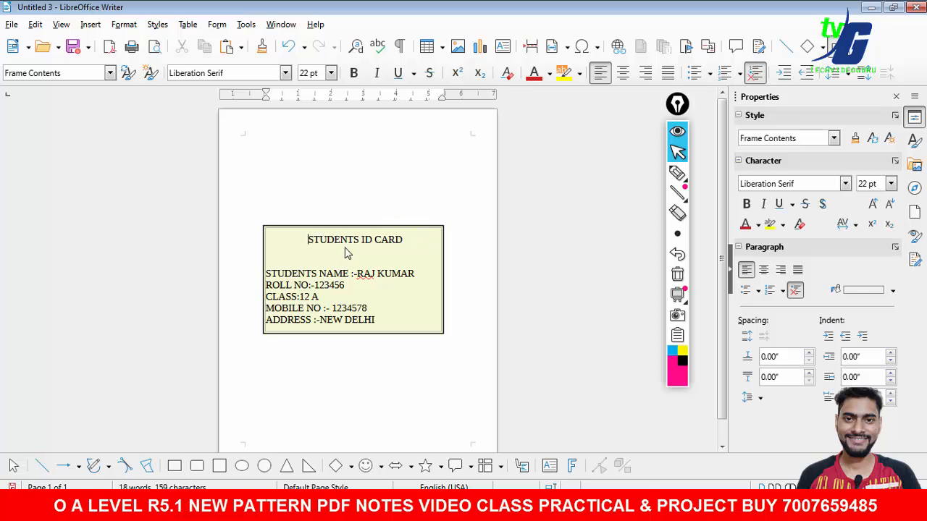
- Make the STUDENTS ID CARD heading bold with a red font colour
left_click_drag(402, 241, 305, 244)
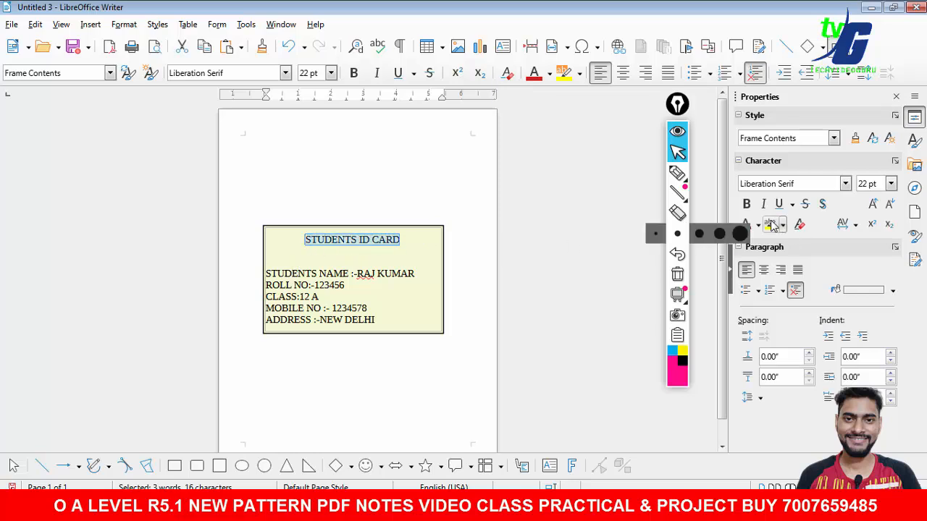
left_click(747, 203)
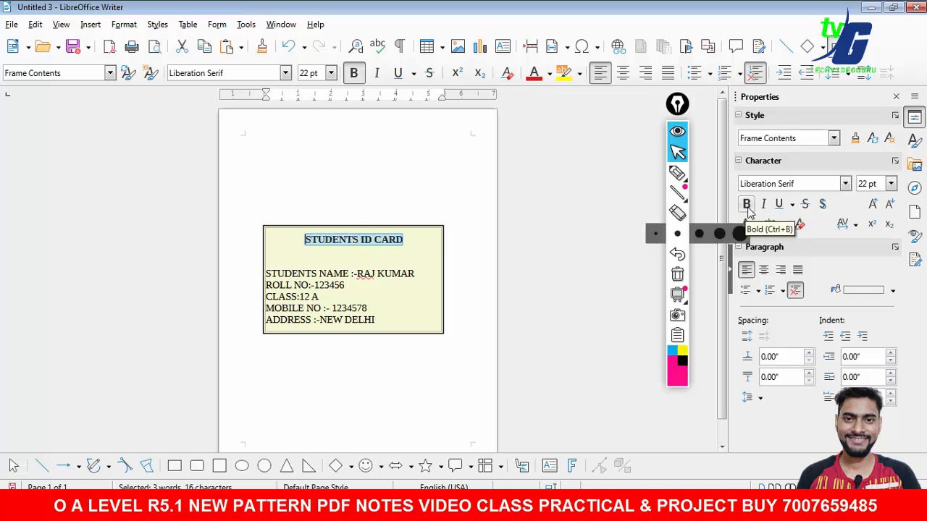
left_click(549, 73)
left_click(572, 169)
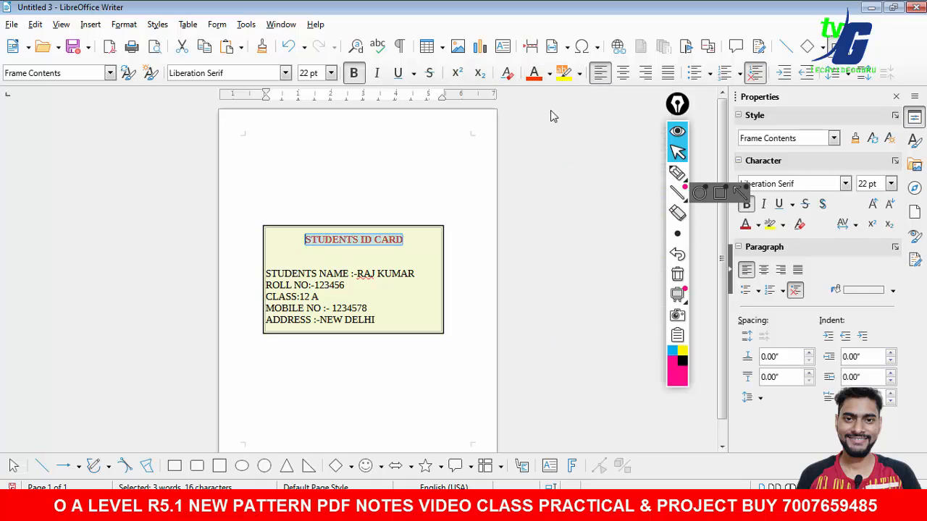
left_click(550, 73)
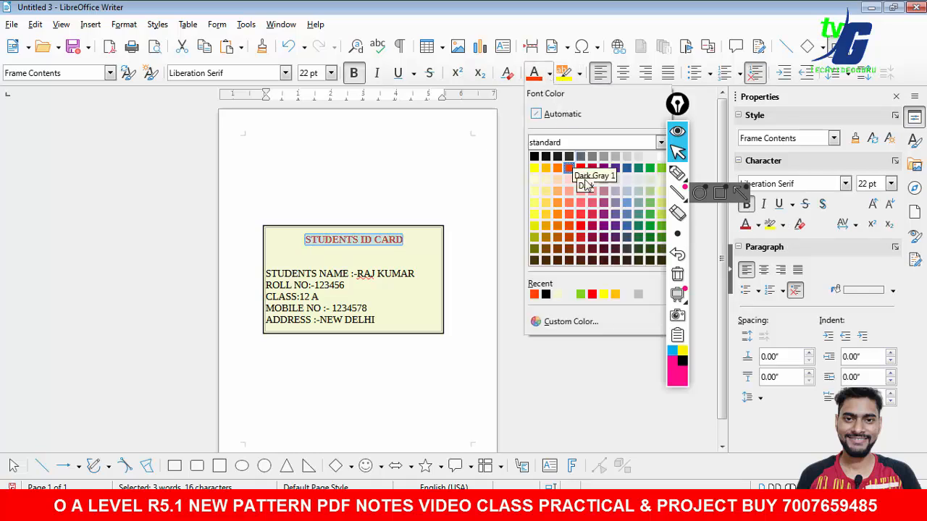
left_click(595, 295)
- Highlight the heading in Yellow
left_click(580, 73)
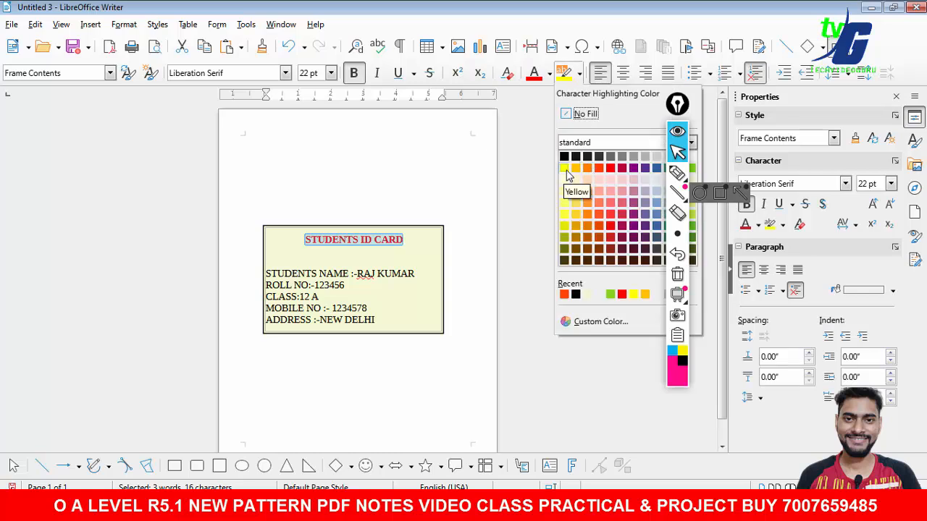
left_click(564, 168)
left_click(516, 284)
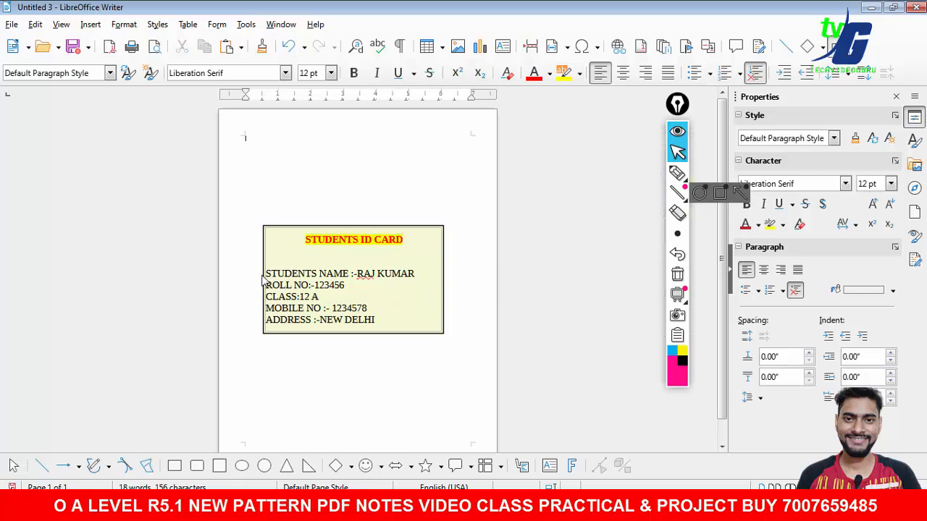
- Remove one blank line below the heading and add the student's first name to the spelling dictionary
left_click(282, 287)
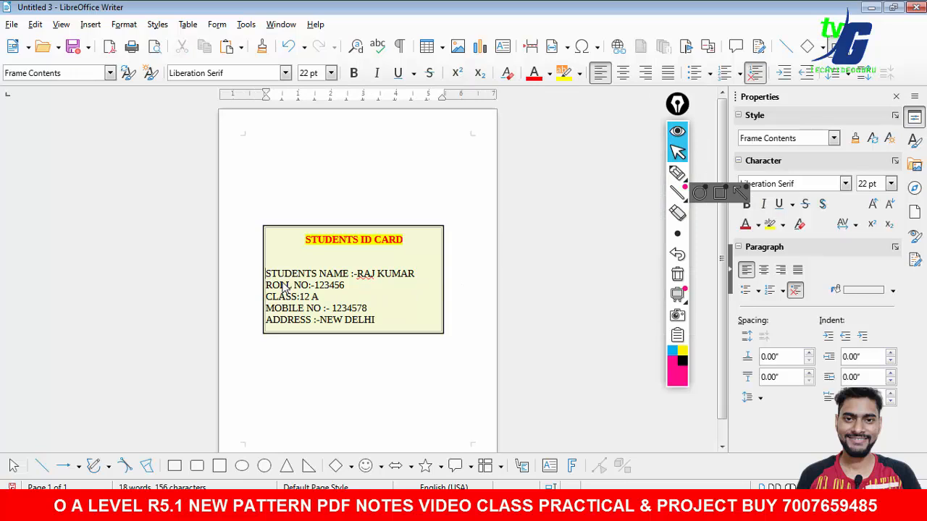
key("BackSpace")
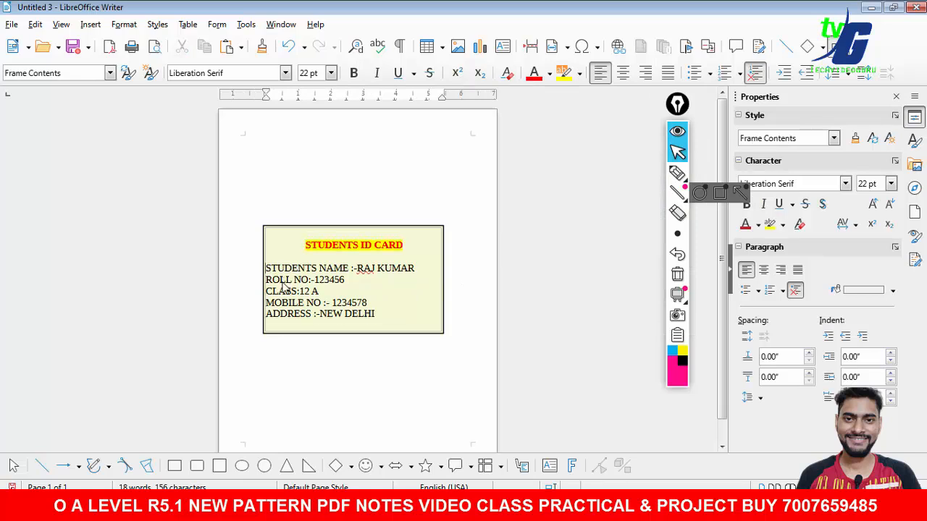
right_click(367, 273)
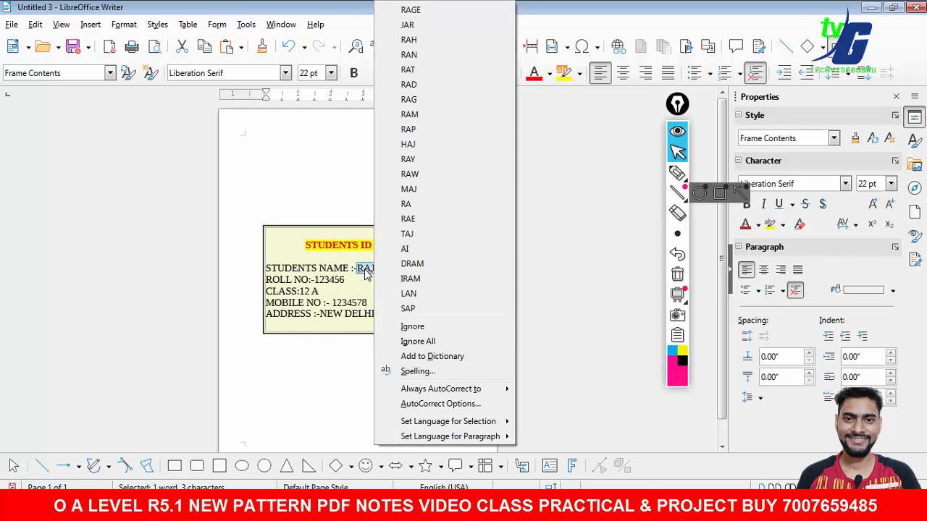
left_click(447, 357)
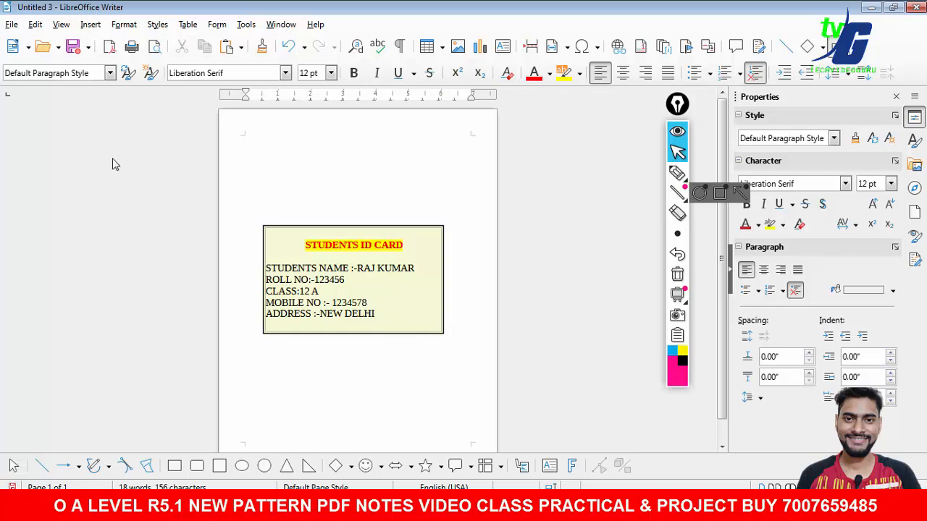
- Open the Gallery
left_click(61, 25)
mouse_move(94, 26)
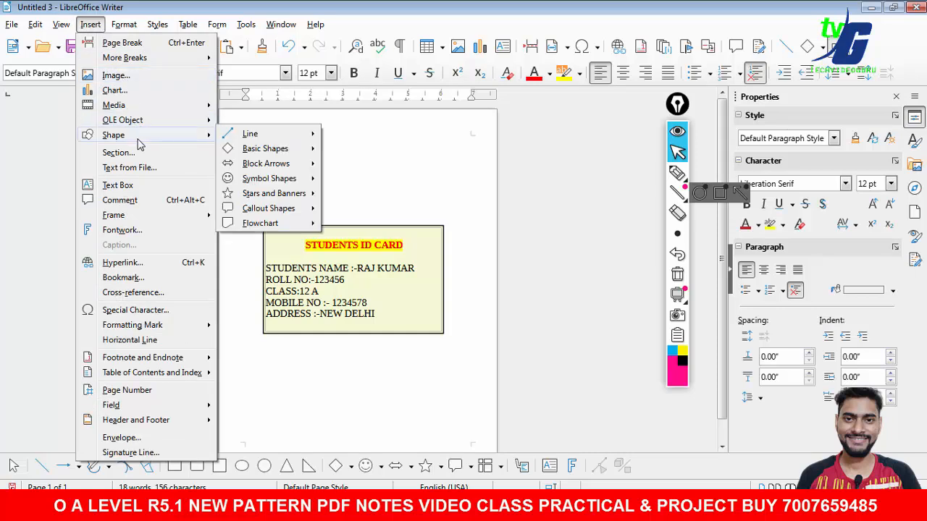
mouse_move(142, 113)
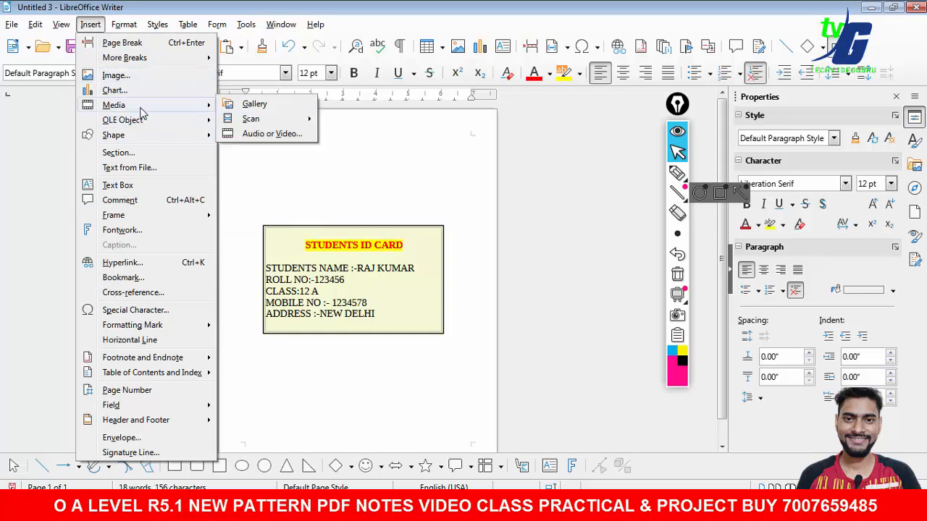
left_click(285, 112)
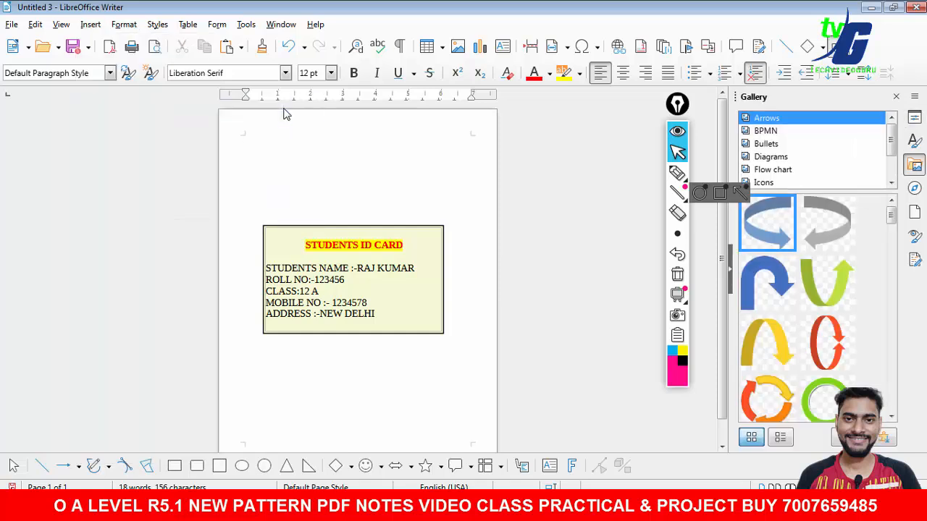
- Browse the Gallery themes for a person picture
left_click(775, 171)
left_click(764, 131)
left_click(766, 118)
scroll(893, 139, "down", 1)
left_click_drag(895, 218, 902, 413)
left_click(769, 169)
left_click(765, 156)
left_click(765, 144)
left_click(765, 122)
left_click(769, 133)
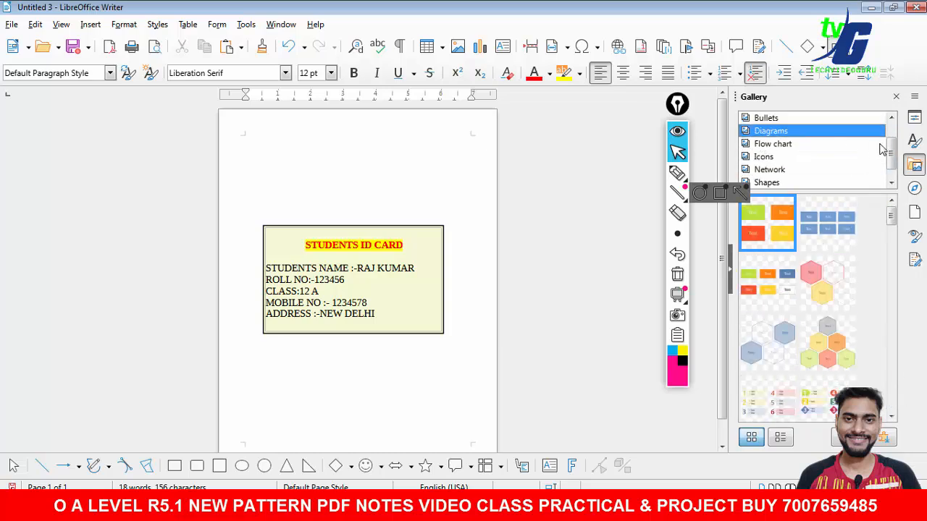
left_click(891, 183)
left_click(773, 172)
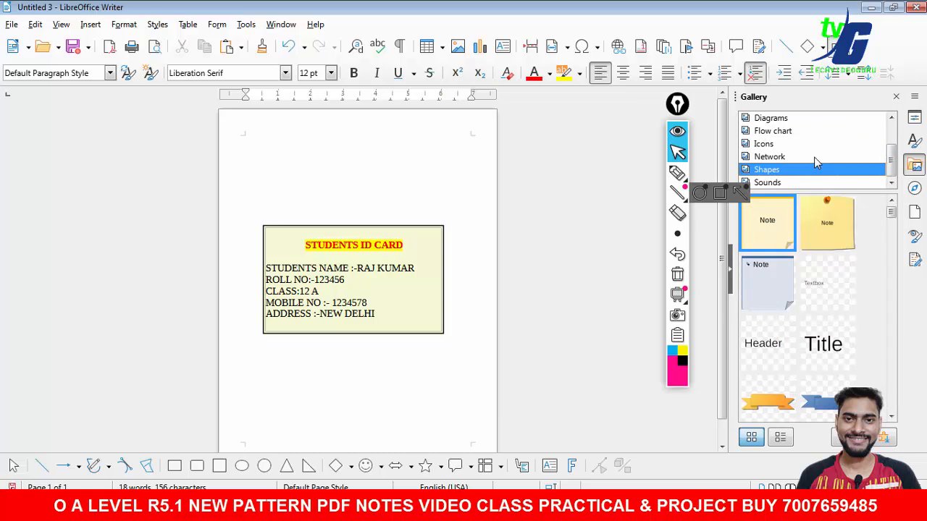
left_click(760, 145)
left_click_drag(896, 236, 894, 331)
left_click(777, 182)
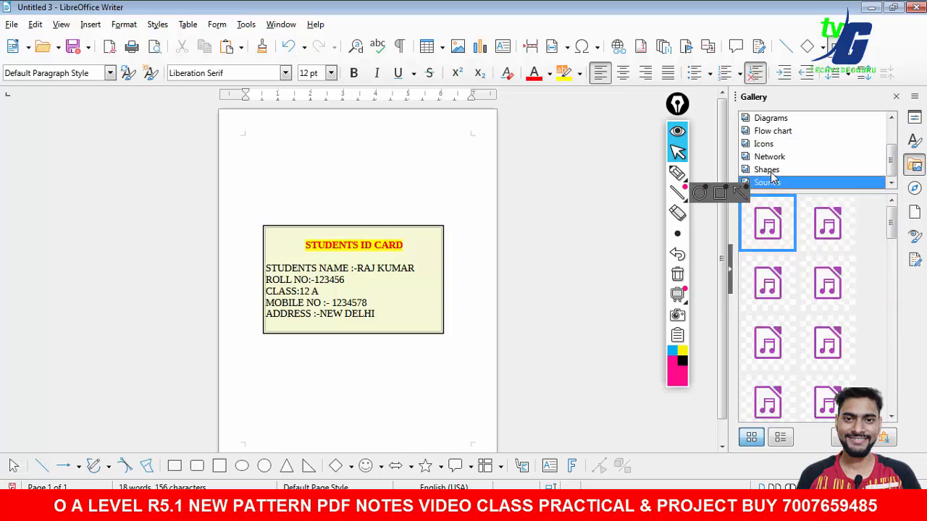
left_click(774, 171)
left_click_drag(891, 219, 895, 269)
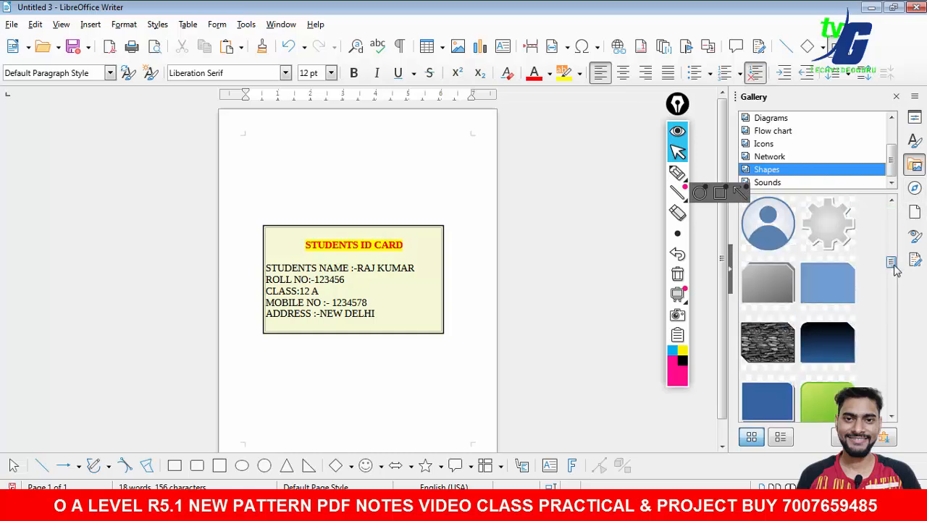
- Insert the person avatar from the Shapes theme into the lower right of the rectangle
left_click(781, 242)
left_click_drag(768, 223, 410, 293)
left_click(494, 322)
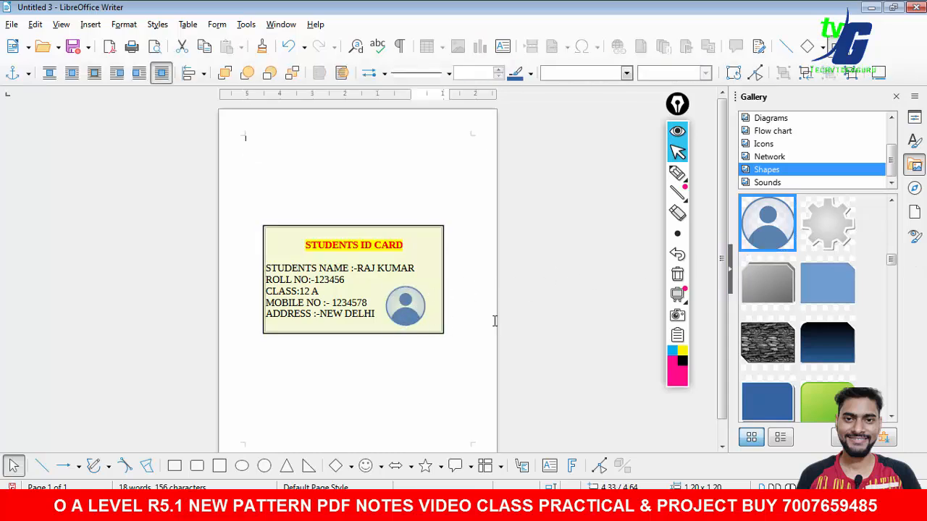
- Browse the Shapes theme and insert the yellow smiley face onto the ID card
scroll(891, 423, "down", 5)
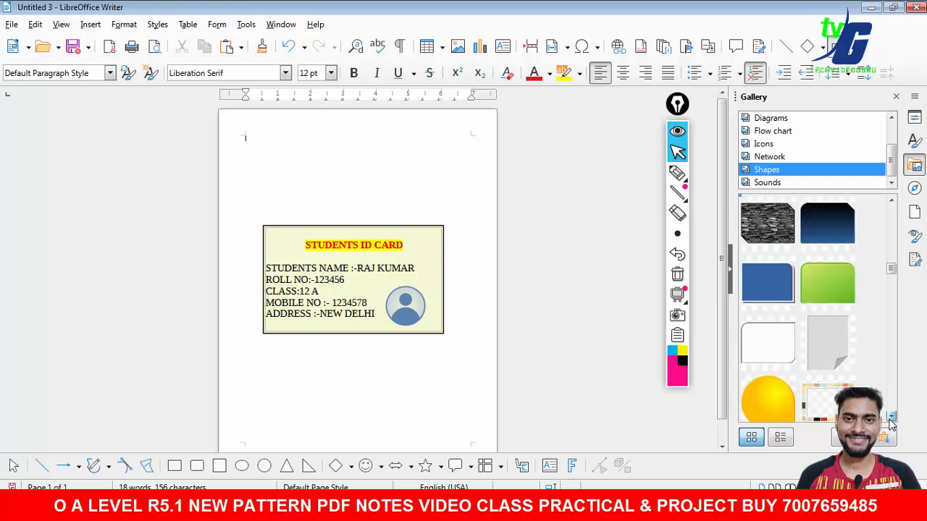
scroll(891, 424, "down", 10)
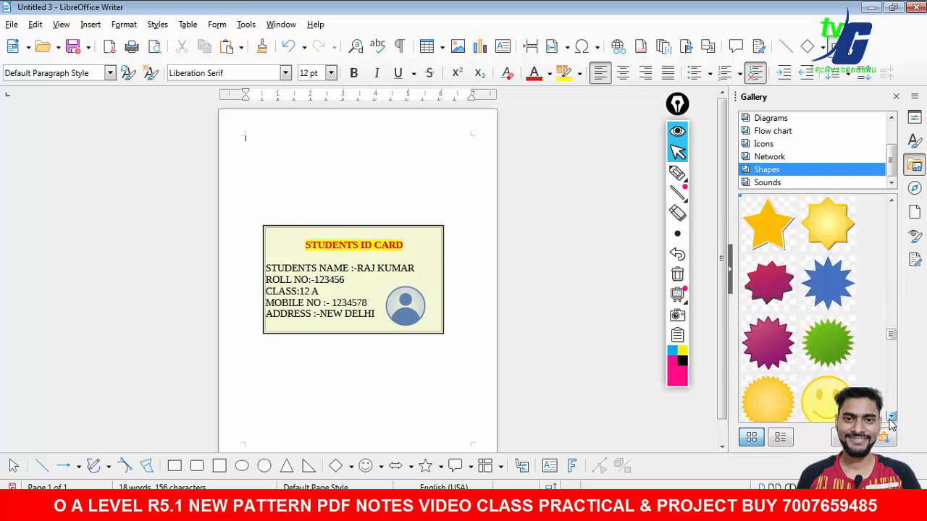
scroll(890, 423, "down", 6)
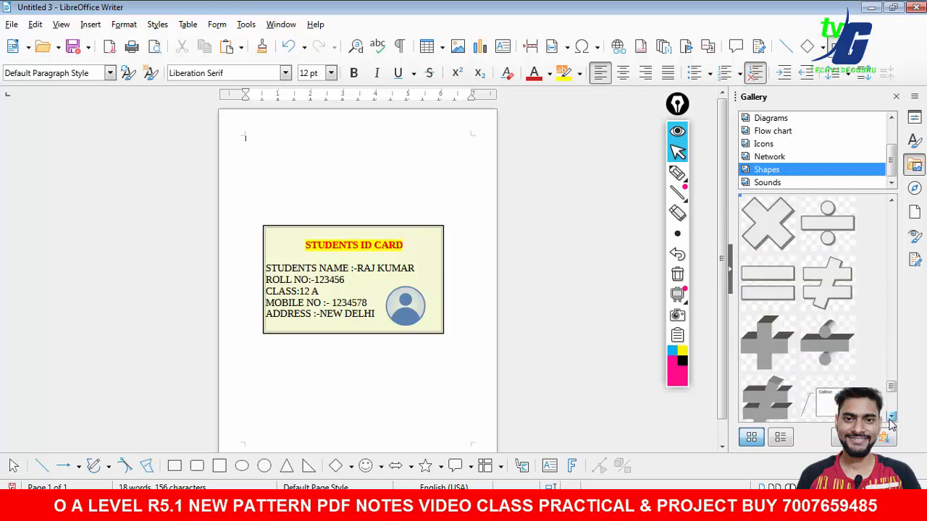
scroll(890, 342, "up", 5)
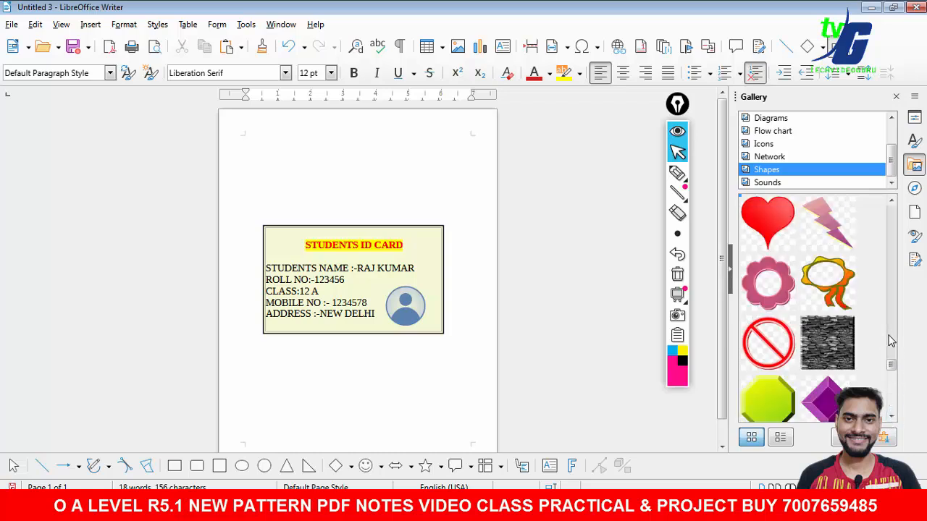
mouse_move(836, 345)
left_mouse_down()
mouse_move(587, 340)
mouse_move(416, 324)
mouse_move(430, 336)
left_mouse_up()
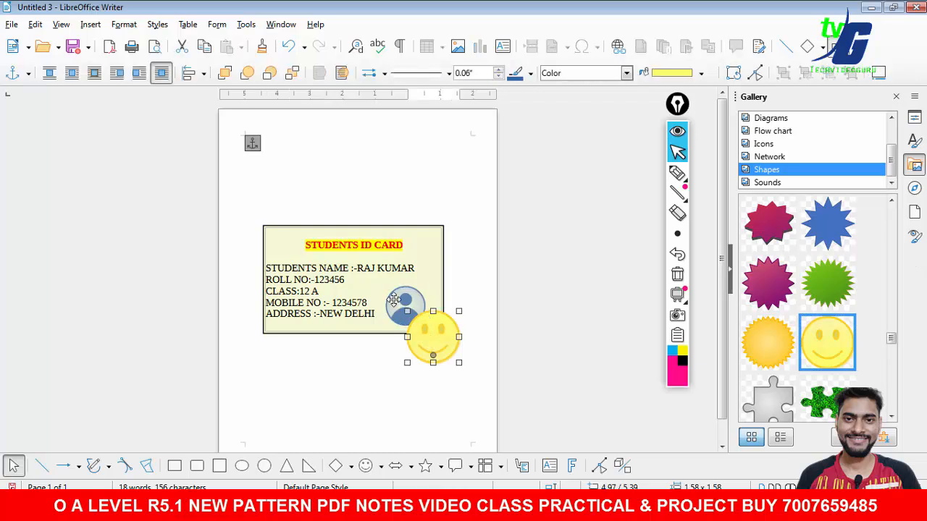
- Delete the person avatar and move the smiley face into its place at the card's lower right
left_click(407, 306)
key("Delete")
left_click_drag(429, 339, 406, 307)
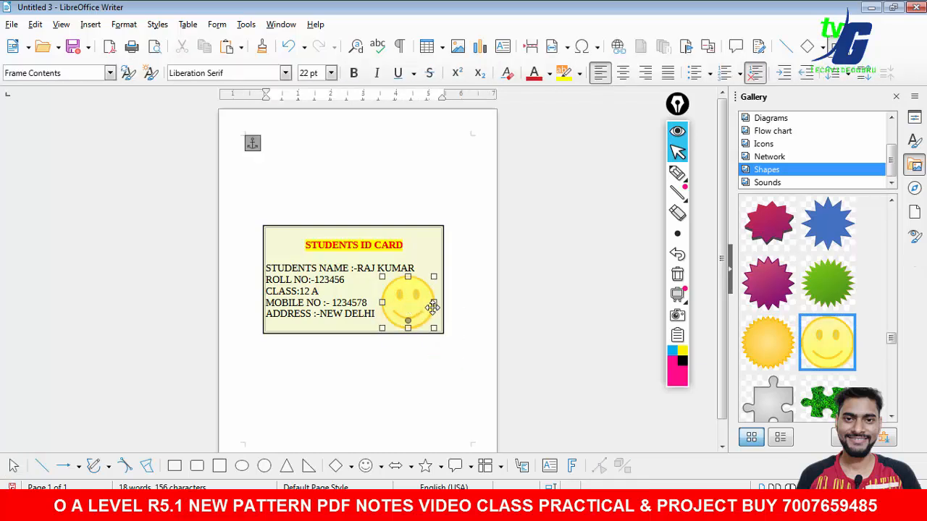
left_click(474, 295)
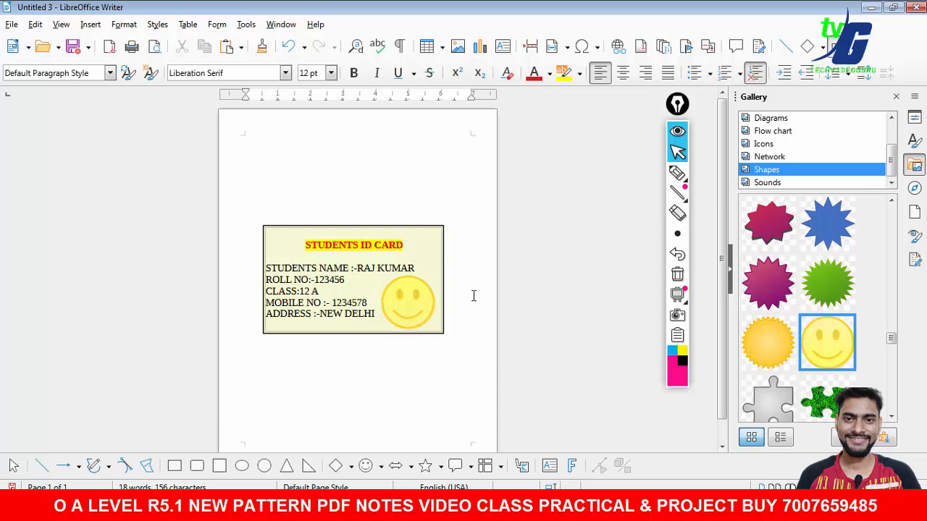
left_click(881, 488)
left_click(881, 487)
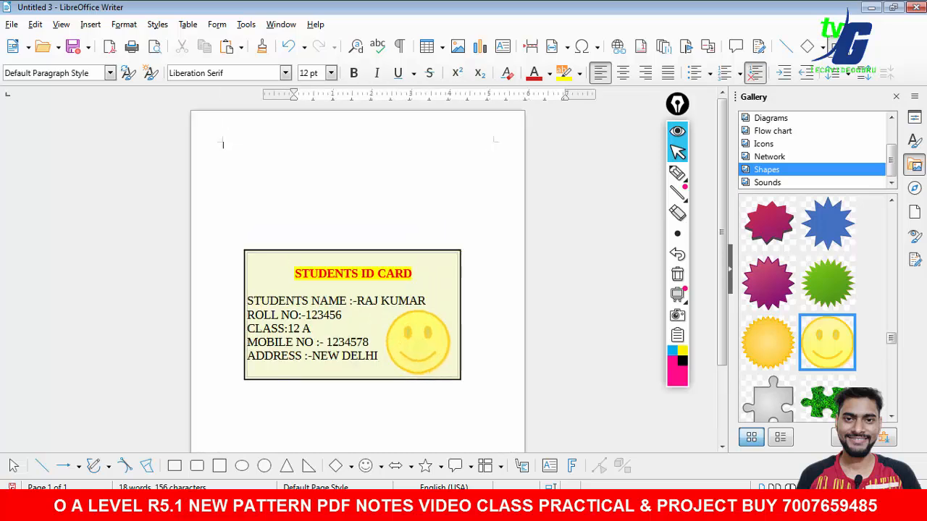
left_click(882, 488)
left_click(881, 487)
left_click(881, 487)
scroll(722, 246, "down", 2)
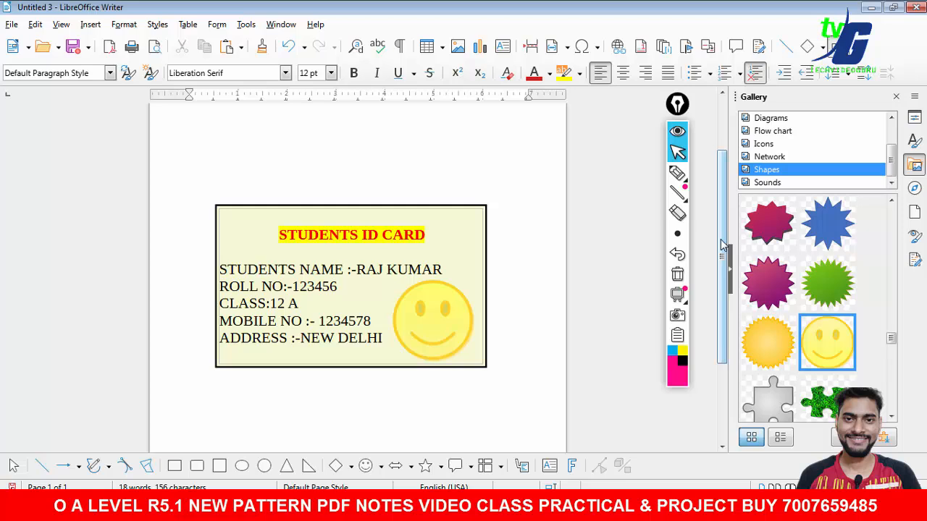
mouse_move(771, 226)
left_mouse_down()
mouse_move(237, 233)
mouse_move(259, 242)
left_mouse_up()
left_click(519, 200)
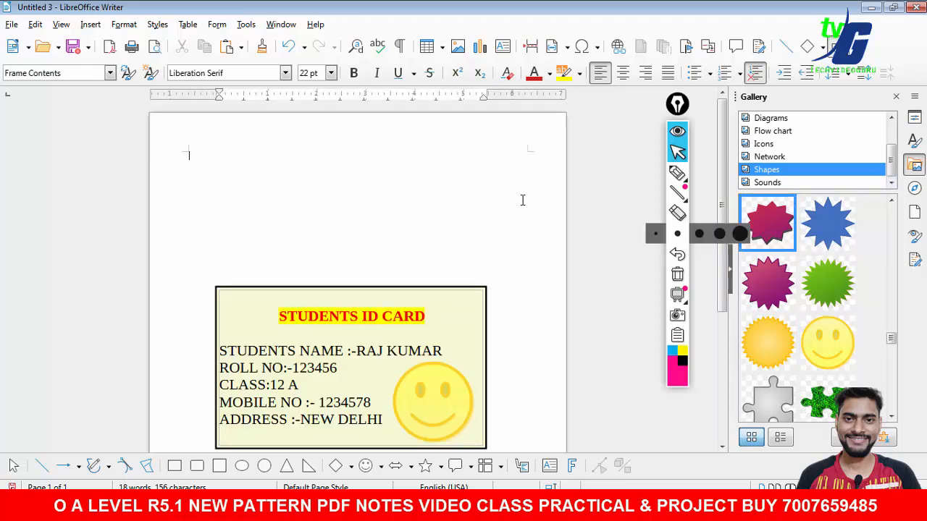
scroll(724, 166, "down", 2)
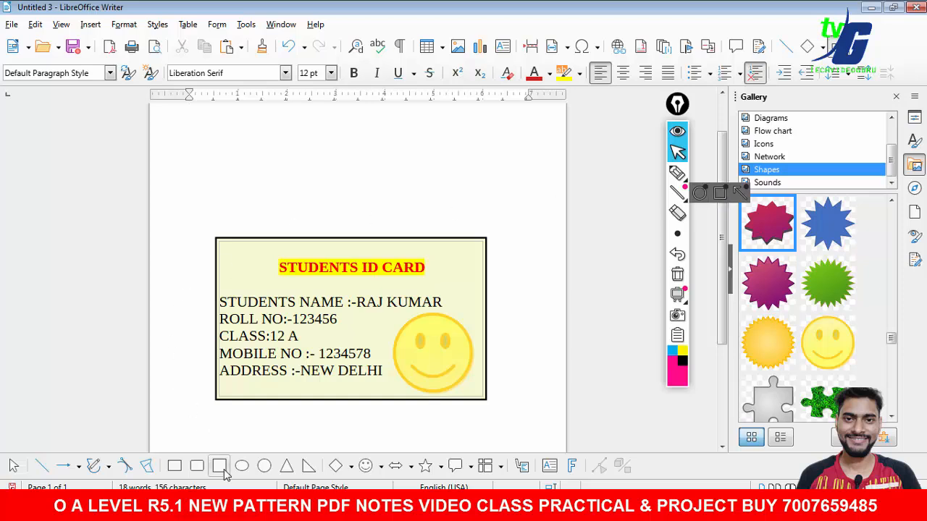
- Draw several blue circles above the ID card with the Circle tool
left_click(264, 466)
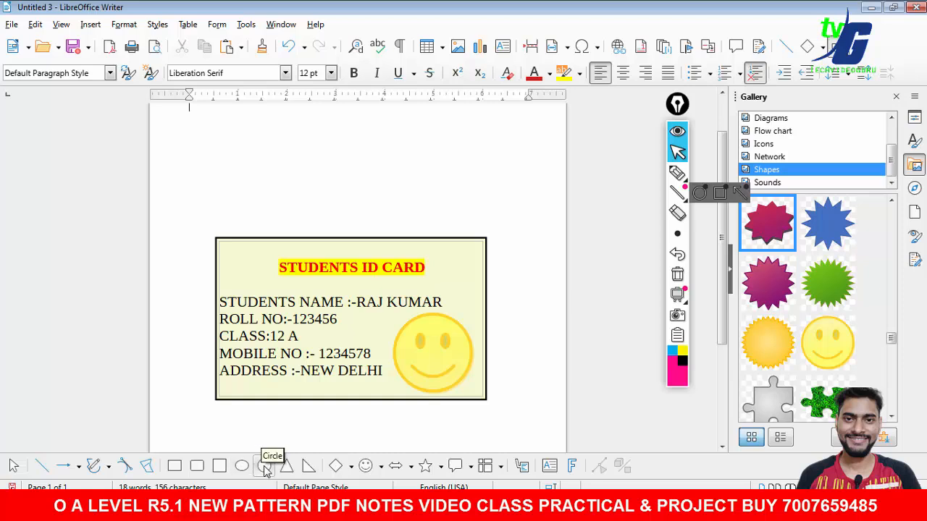
left_click_drag(179, 157, 208, 185)
left_click_drag(203, 244, 345, 199)
left_click(419, 197)
left_click(458, 148)
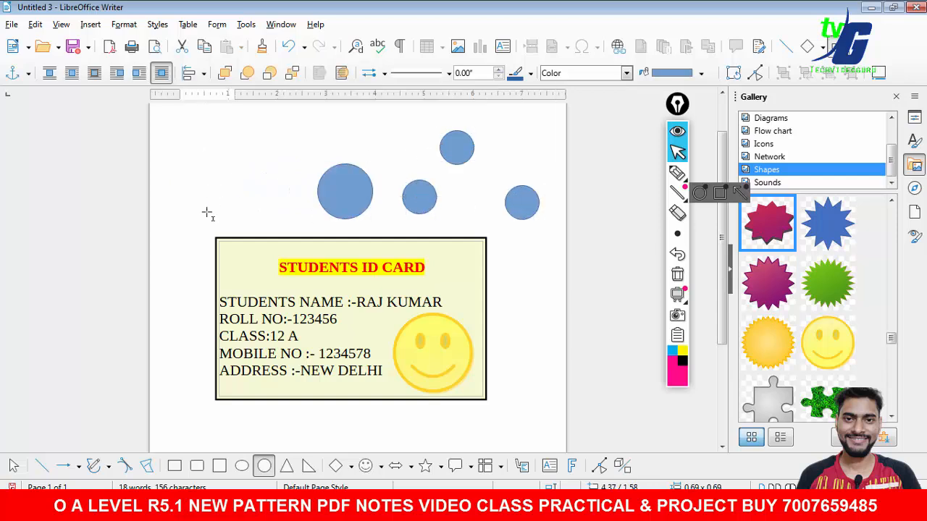
left_click(213, 186)
left_click(266, 153)
left_click(281, 199)
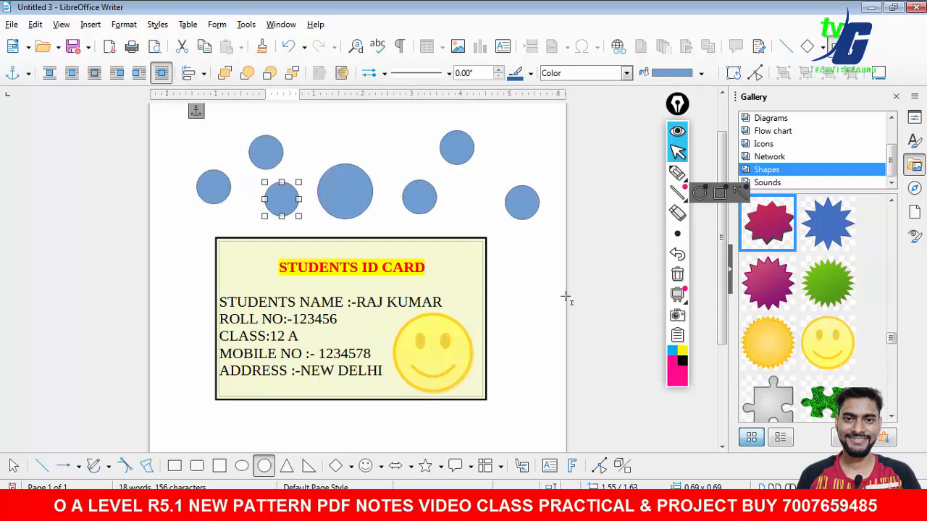
- Add more circles along both sides and below the card, then leave the Circle tool
left_click(528, 295)
left_click(521, 368)
left_click(407, 428)
left_click(246, 427)
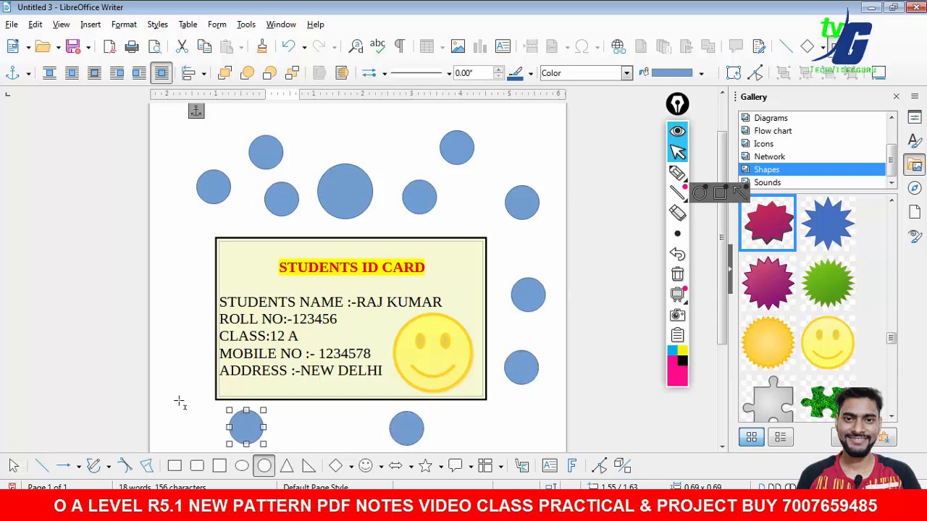
left_click(171, 375)
left_click(174, 302)
left_click(187, 240)
key("Escape")
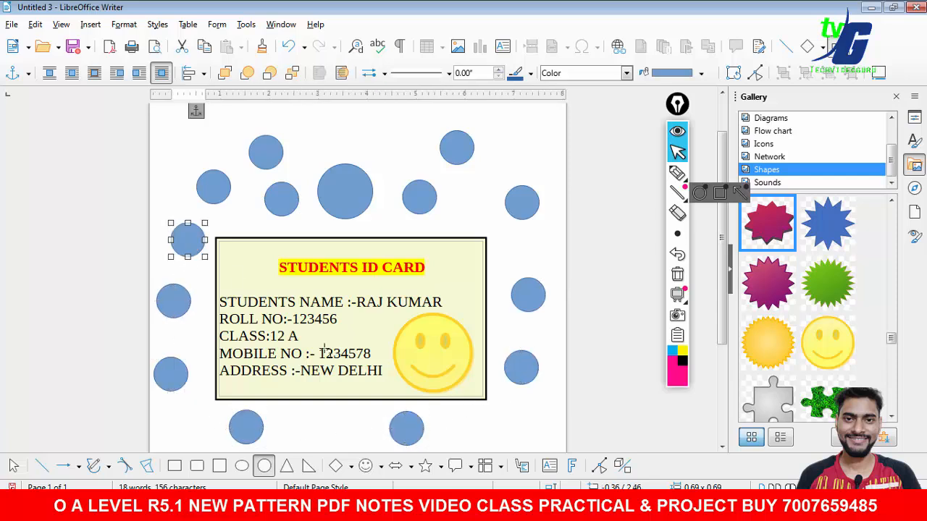
- Insert the magenta starburst from the gallery and shrink it beside the heading at the card's top right
scroll(591, 302, "up", 2)
scroll(717, 268, "down", 1)
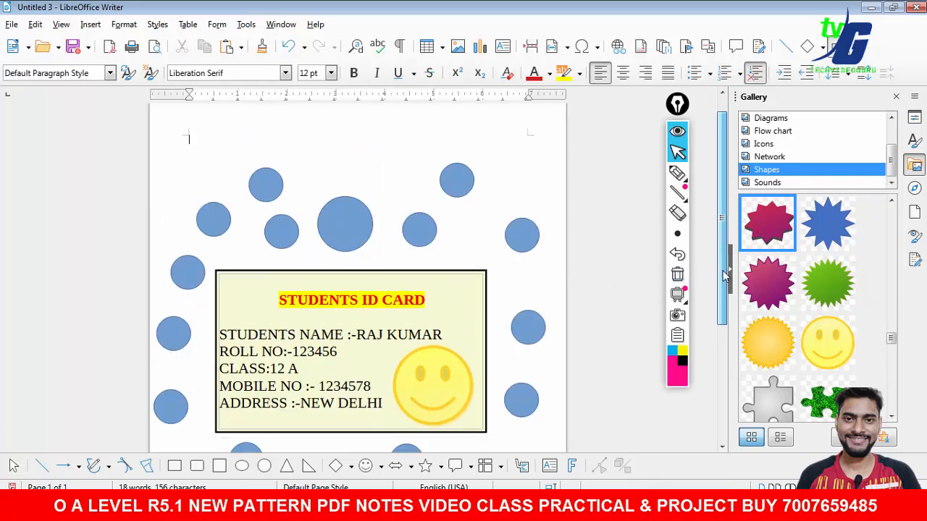
left_click(792, 271)
mouse_move(768, 283)
left_mouse_down()
mouse_move(664, 261)
mouse_move(441, 296)
mouse_move(484, 318)
left_mouse_up()
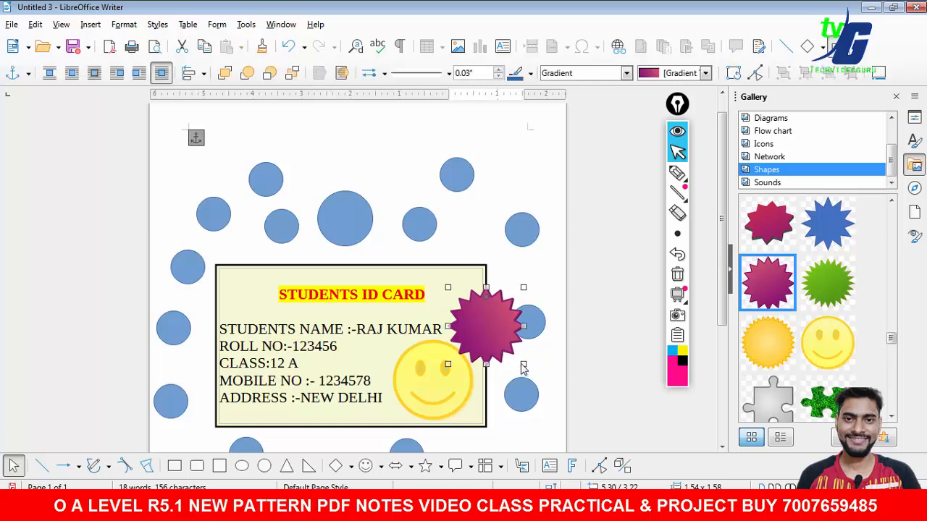
left_click_drag(523, 364, 477, 313)
left_click(519, 293)
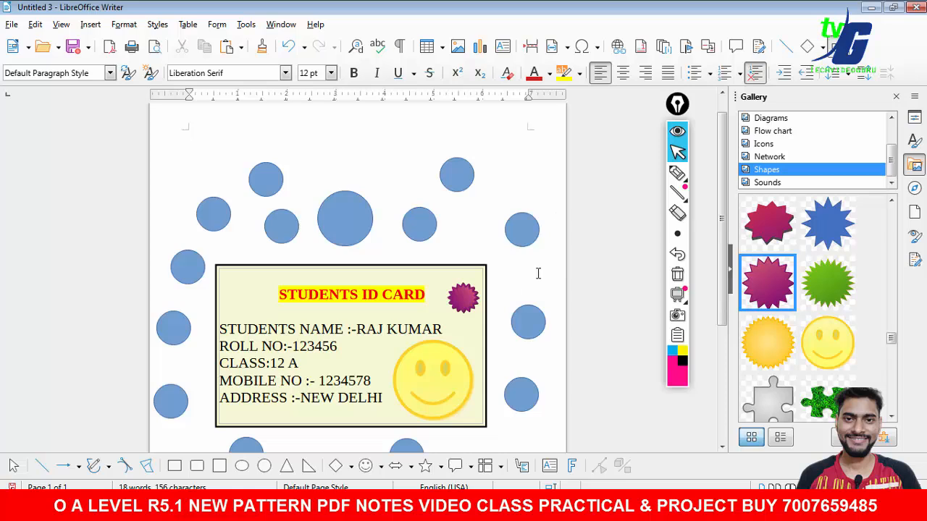
left_click(678, 172)
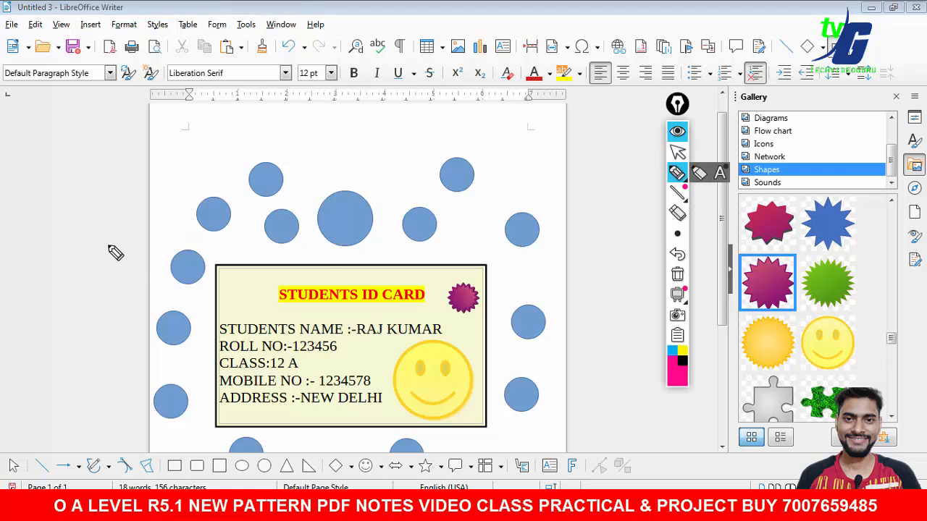
mouse_move(56, 209)
left_mouse_down()
mouse_move(76, 241)
mouse_move(123, 213)
mouse_move(134, 181)
mouse_move(155, 181)
mouse_move(151, 193)
left_mouse_up()
mouse_move(57, 253)
left_mouse_down()
mouse_move(178, 190)
mouse_move(216, 160)
left_mouse_up()
mouse_move(303, 233)
left_mouse_down()
mouse_move(190, 255)
mouse_move(226, 447)
mouse_move(646, 336)
mouse_move(278, 258)
mouse_move(227, 294)
mouse_move(453, 266)
left_mouse_up()
left_click(677, 274)
left_click(677, 152)
left_click_drag(678, 109, 708, 116)
left_click(707, 180)
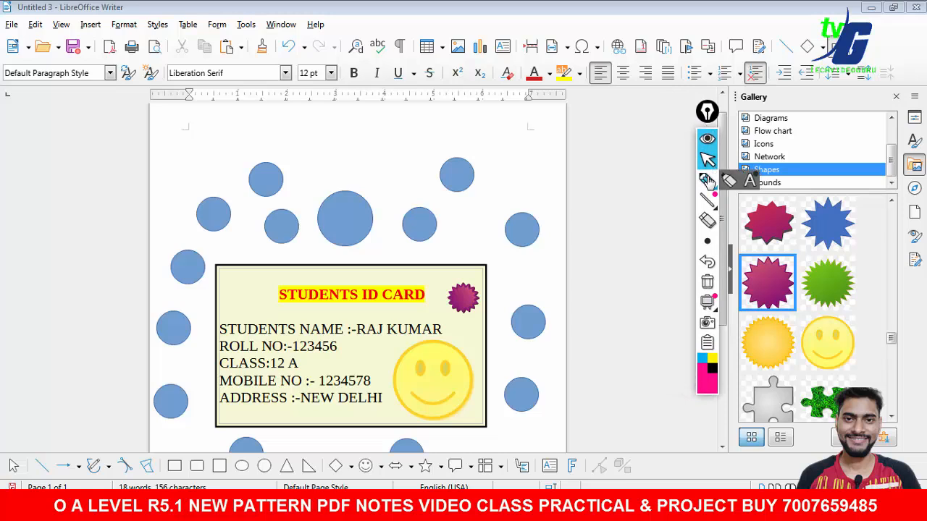
left_click_drag(491, 184, 607, 164)
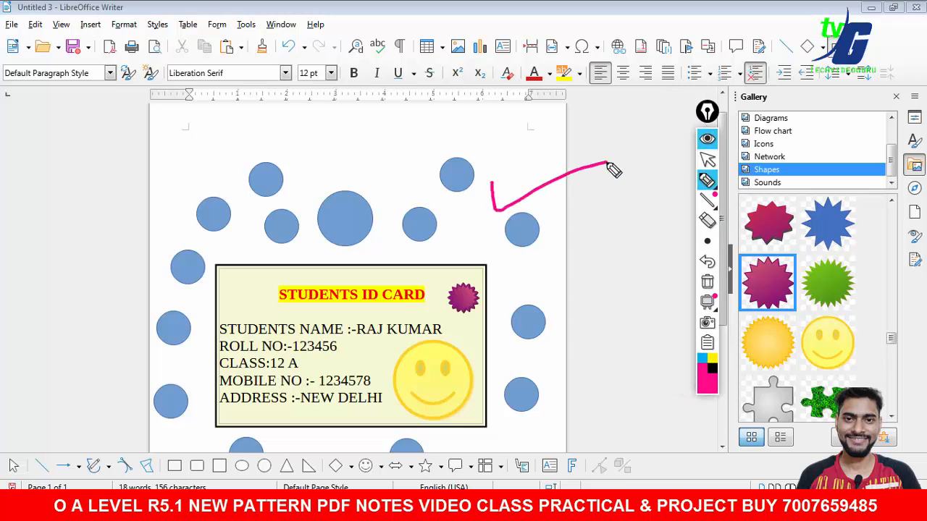
left_click(708, 281)
mouse_move(707, 179)
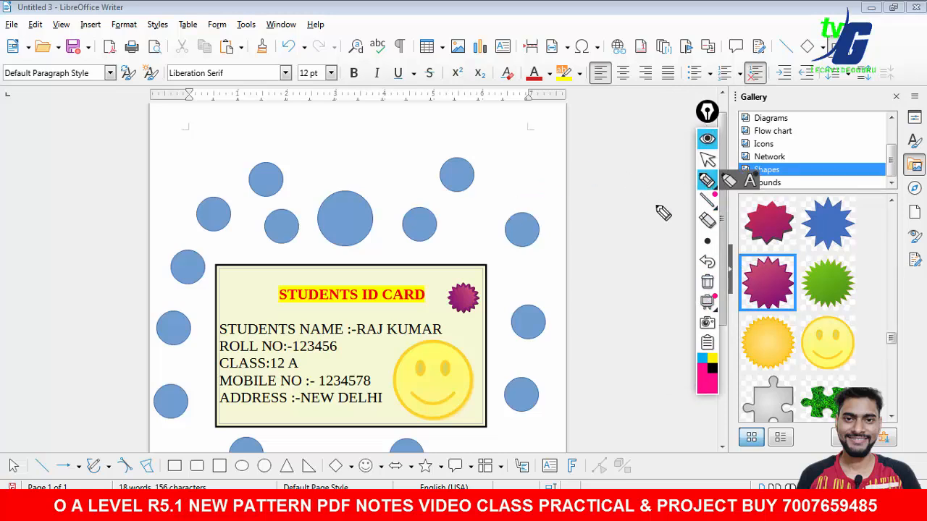
left_click(707, 179)
left_click(707, 162)
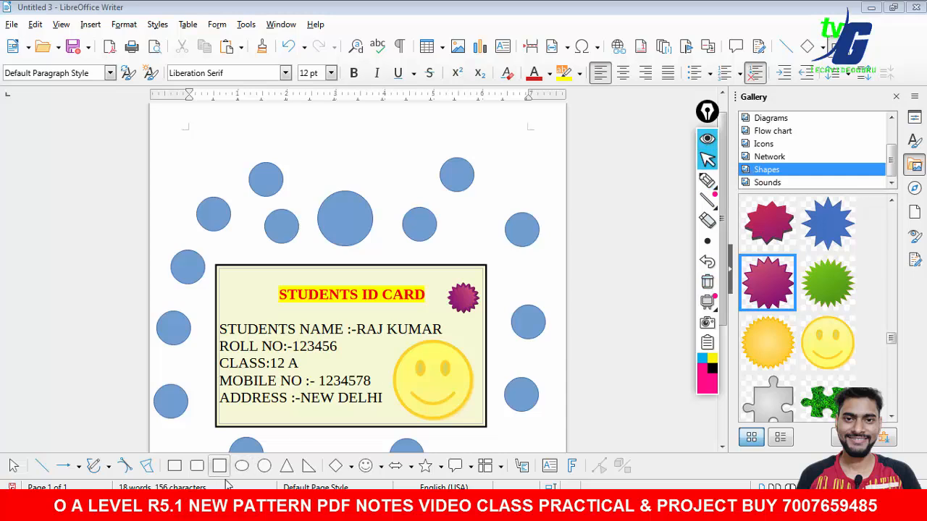